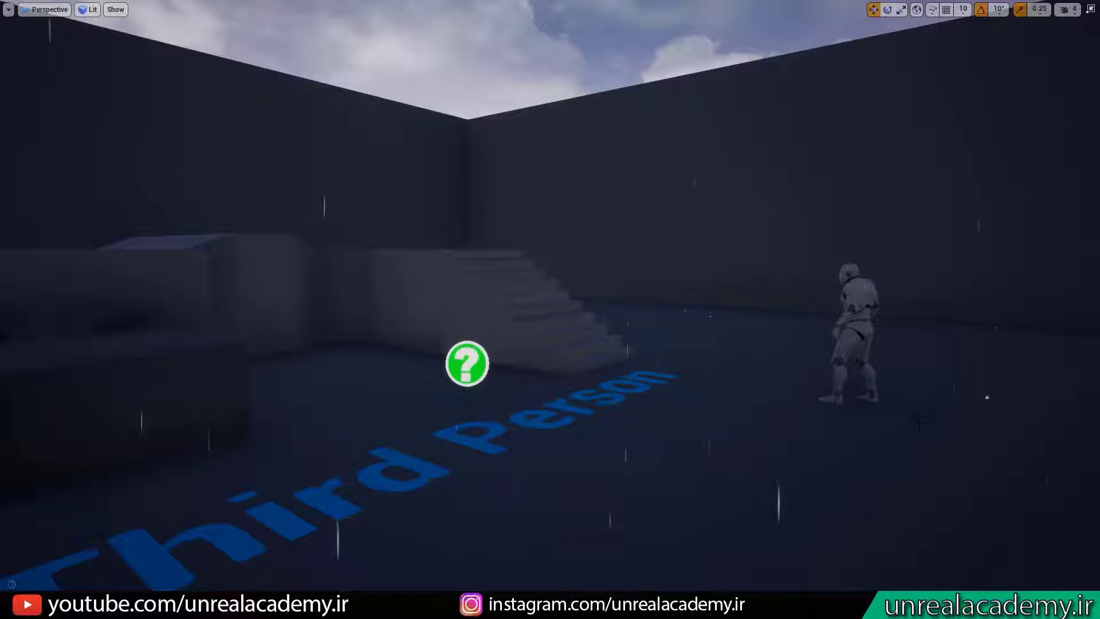
mouse_move(948, 408)
right_mouse_down()
mouse_move(925, 405)
mouse_move(943, 404)
right_mouse_up()
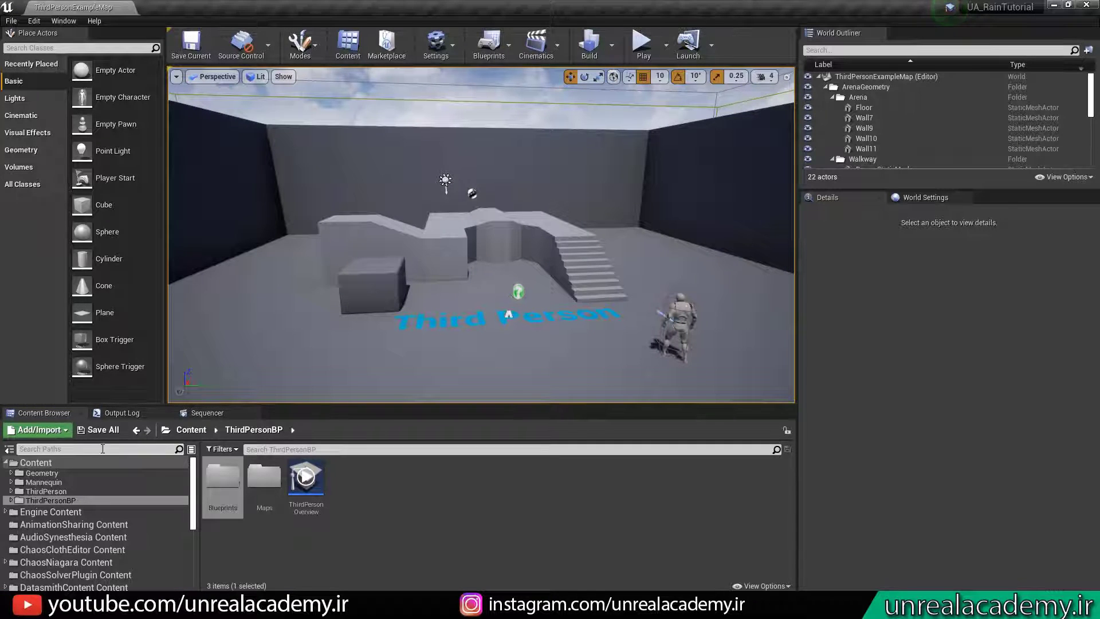
Create a folder named Rain in the project's Content folder and open it
left_click(35, 462)
right_click(494, 493)
left_click(553, 157)
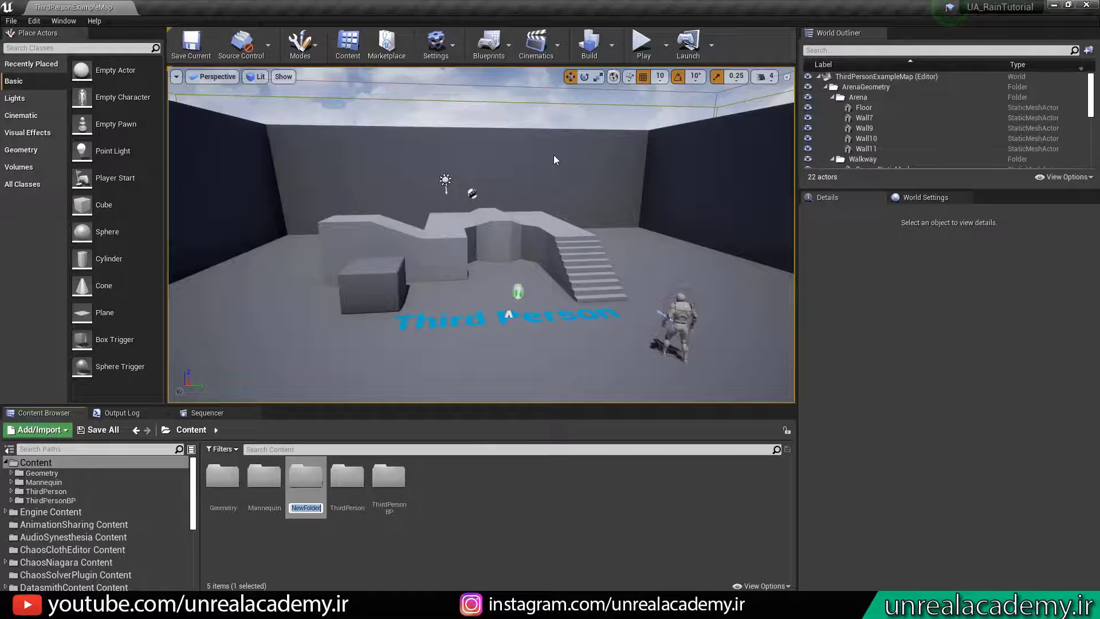
type("Rain")
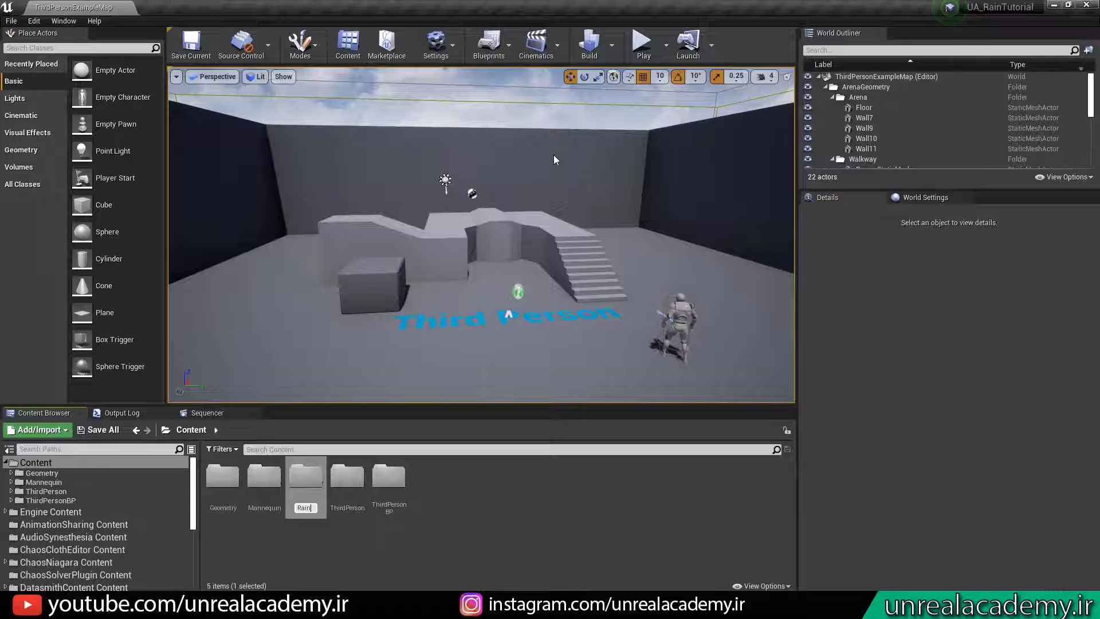
key("Return")
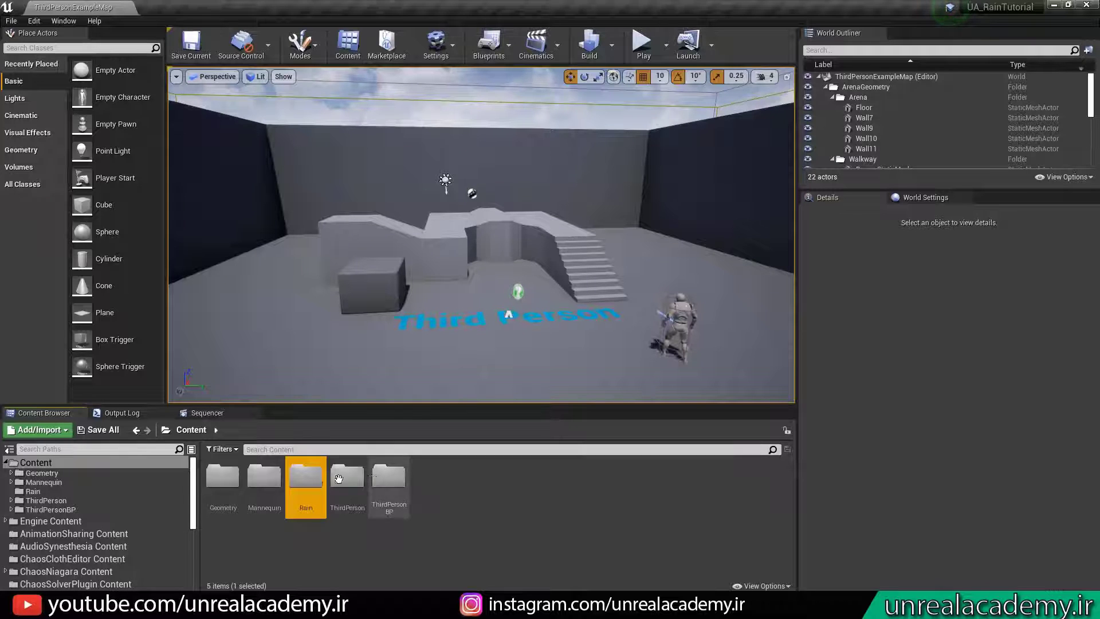
double_click(301, 476)
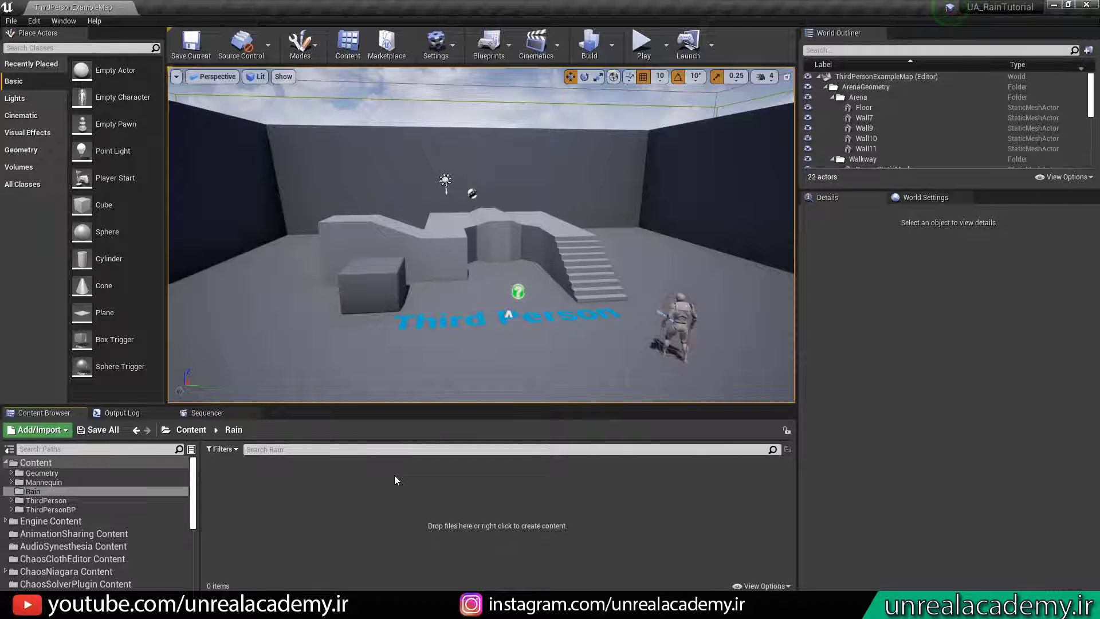
Create a material named M_Rain in the Rain folder, open it and dock its editor beside the level's tab
right_click(394, 476)
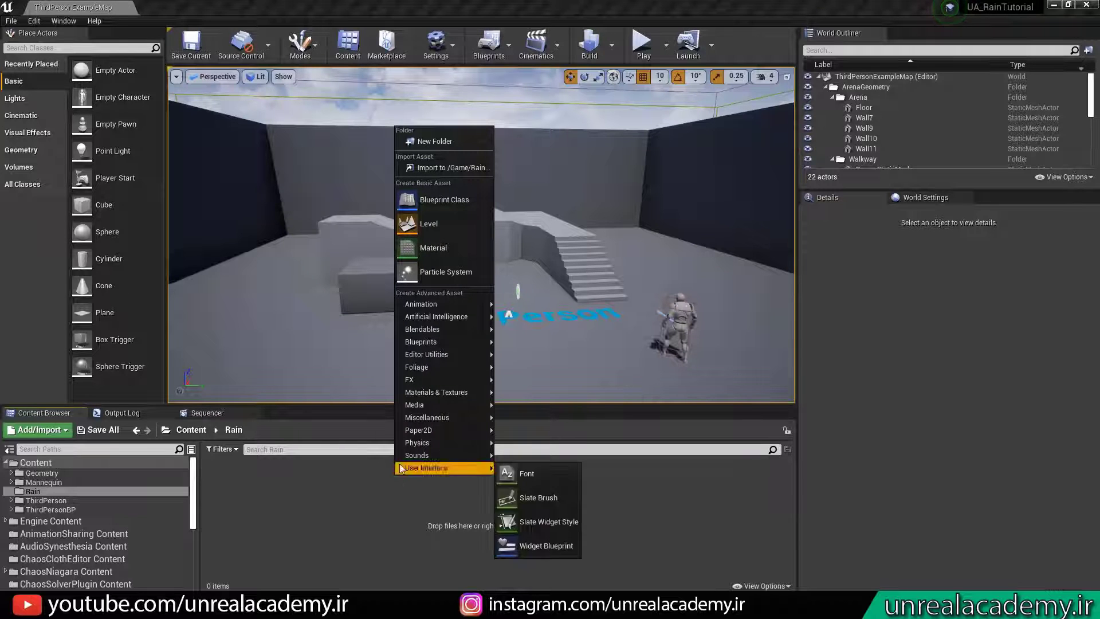
left_click(434, 249)
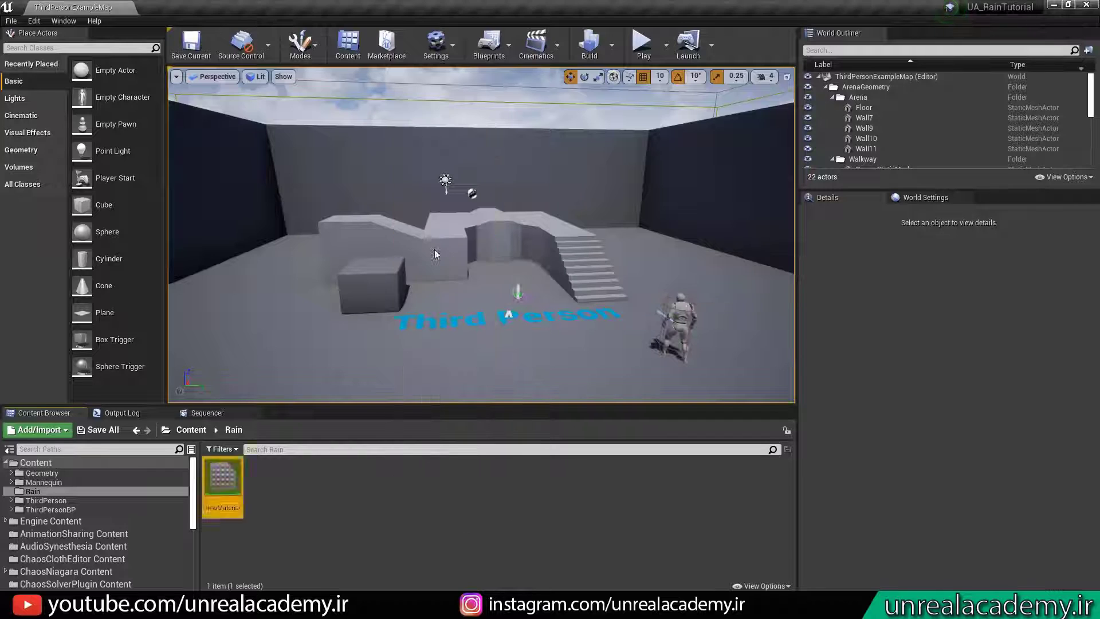
type("M_Rain")
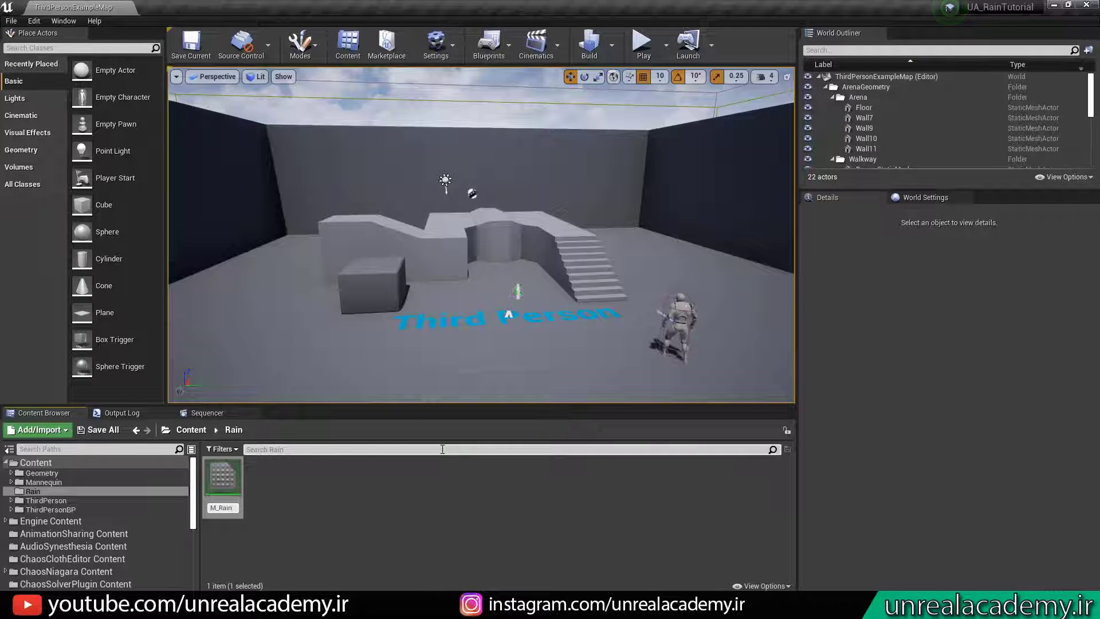
key("Return")
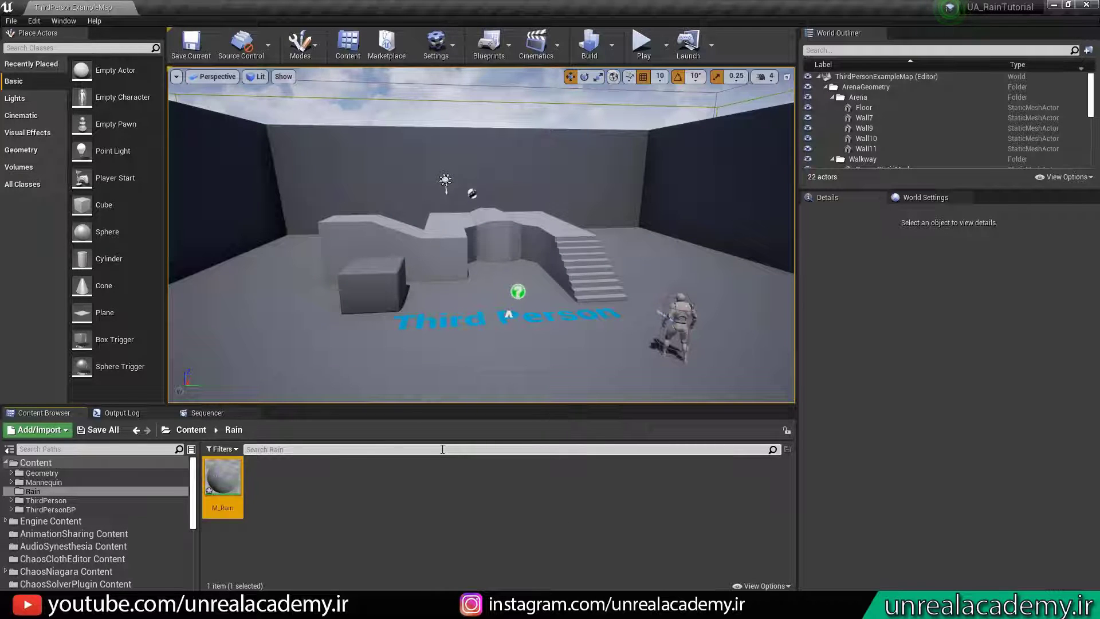
double_click(216, 487)
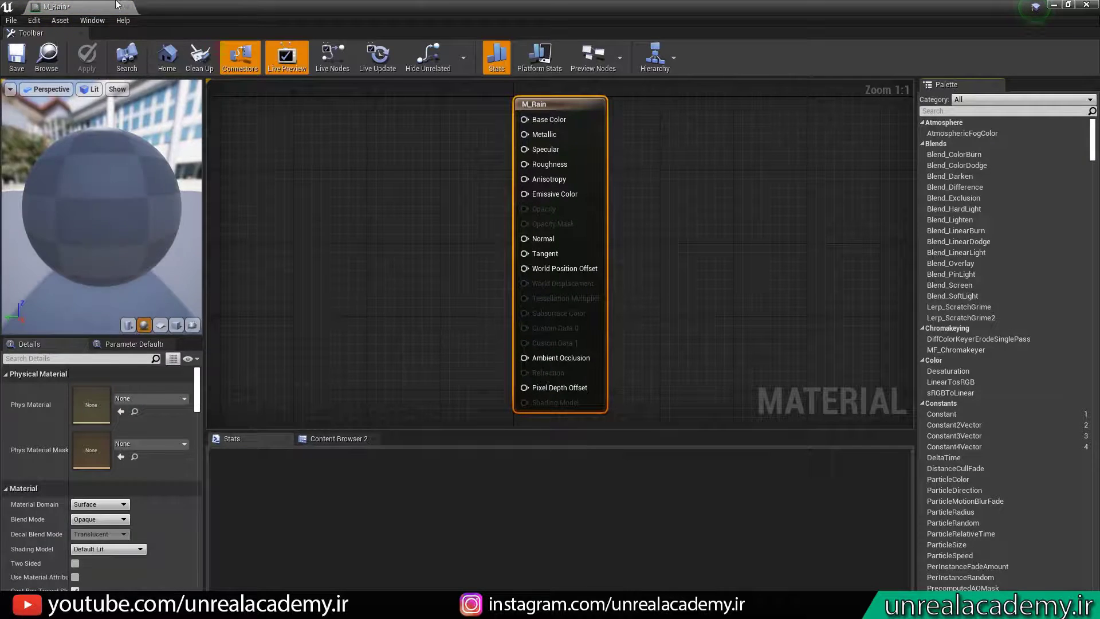
left_click_drag(116, 2, 224, 3)
Set the M_Rain material's shading model to Unlit and its blend mode to Translucent
right_click_drag(322, 218, 512, 228)
scroll(450, 215, "down", 1)
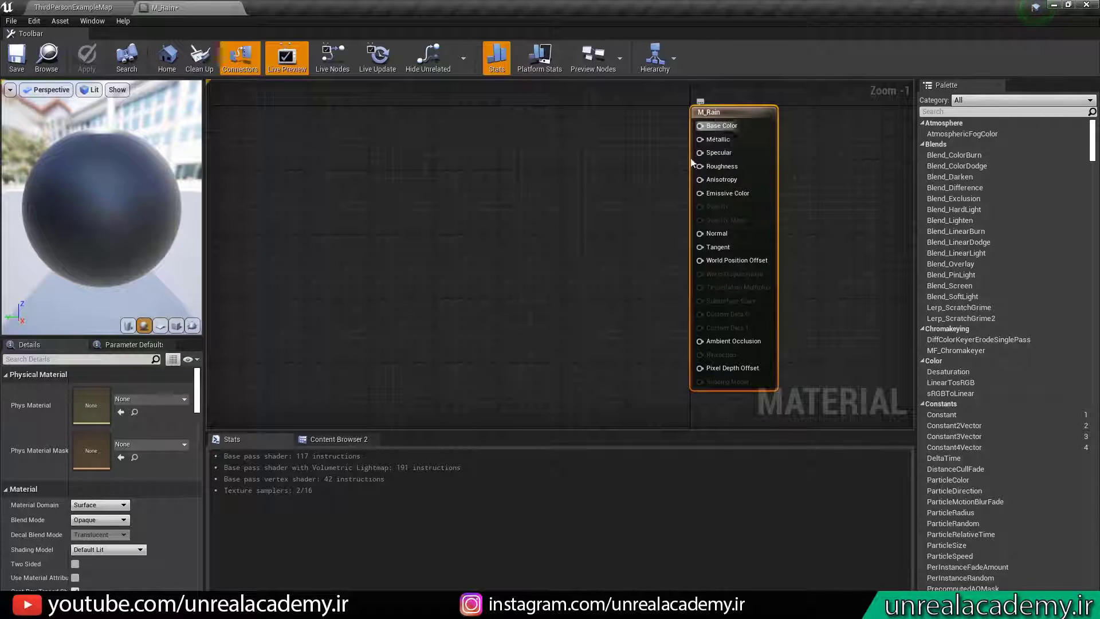
left_click(124, 551)
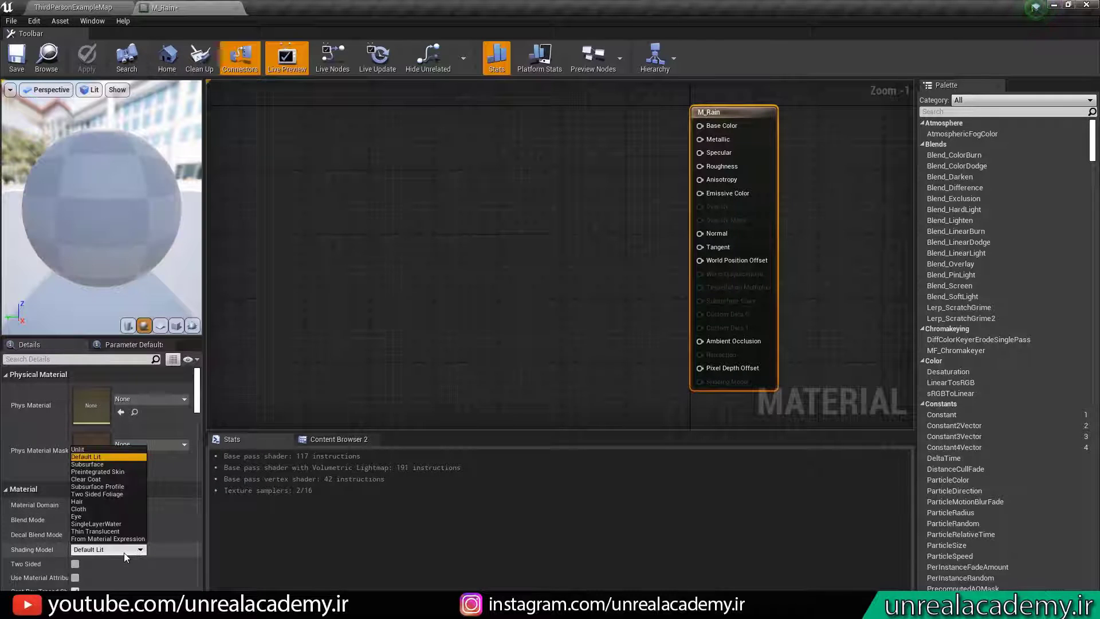
left_click(100, 449)
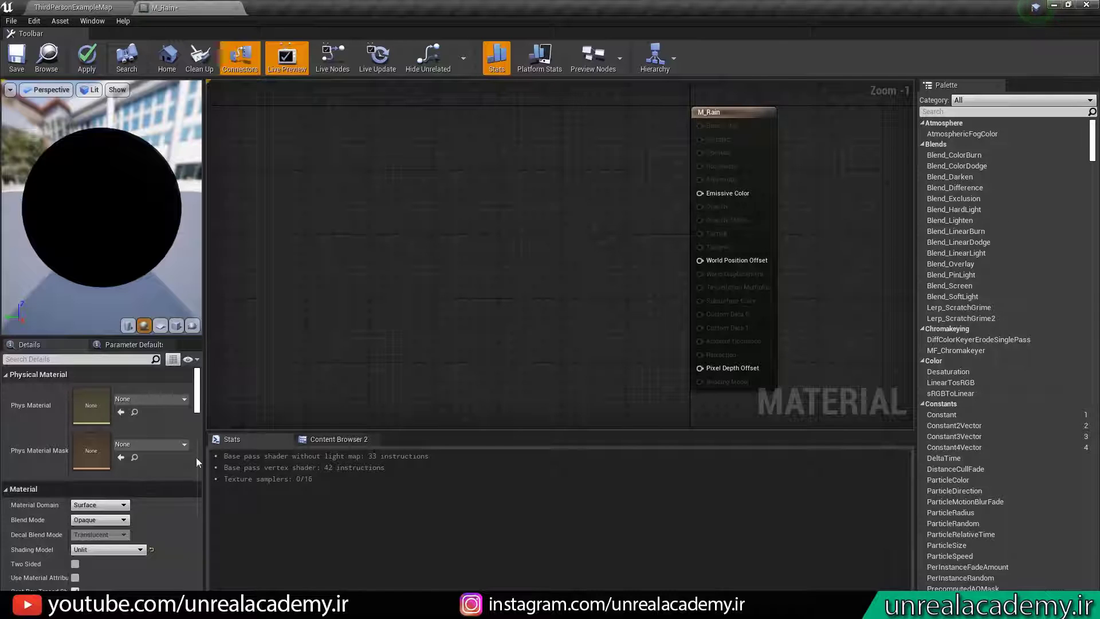
left_click(109, 521)
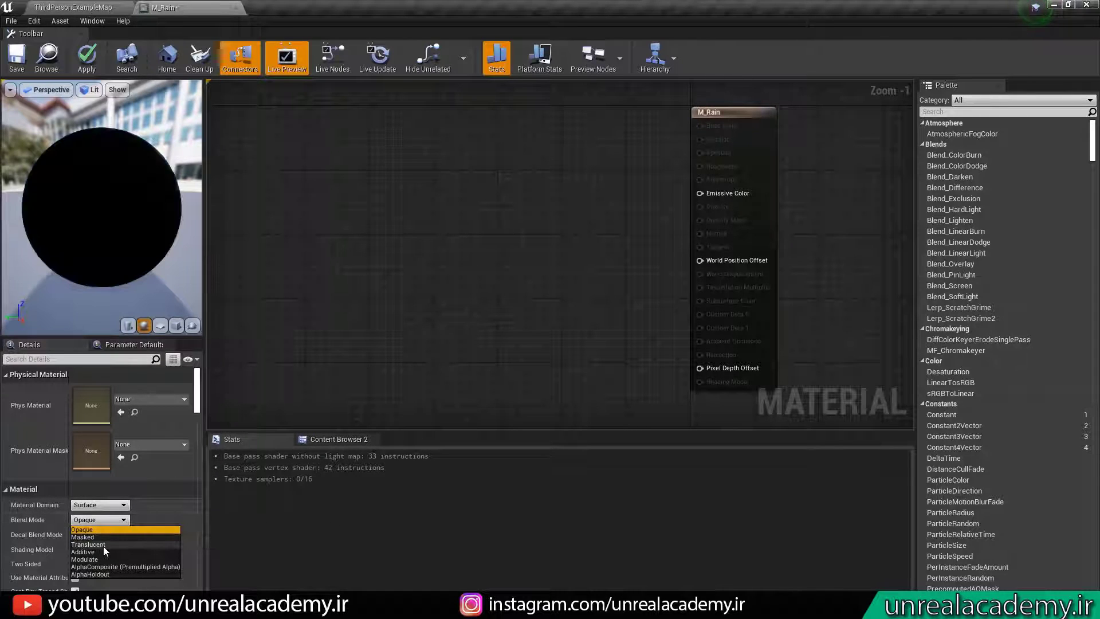
left_click(95, 545)
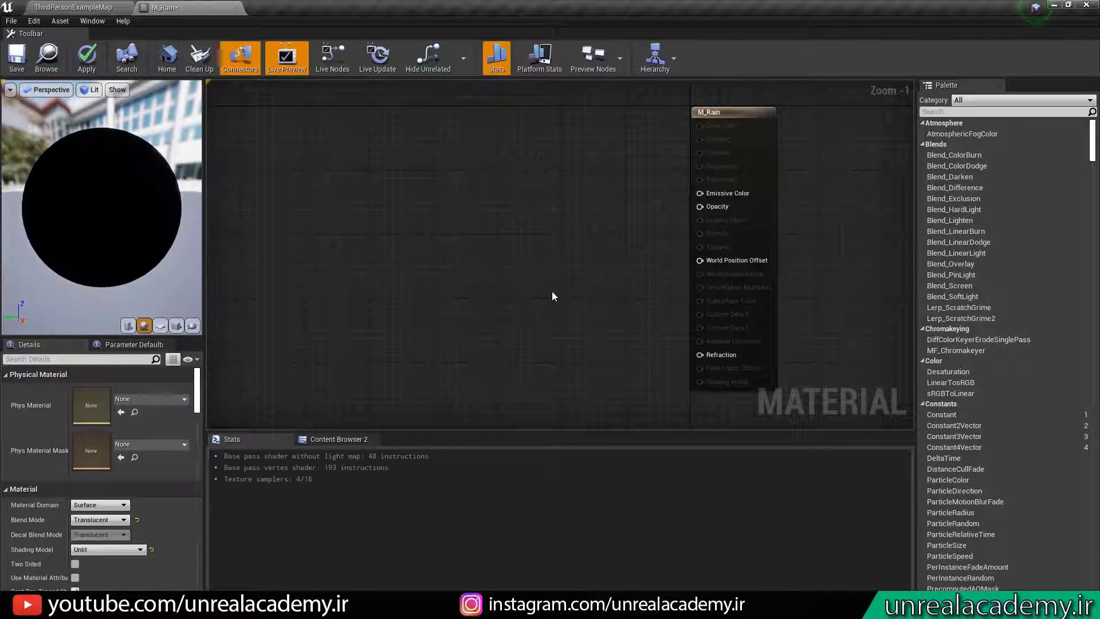
Add a Particle Color node to the material graph and switch the preview mesh to a plane
right_click(450, 230)
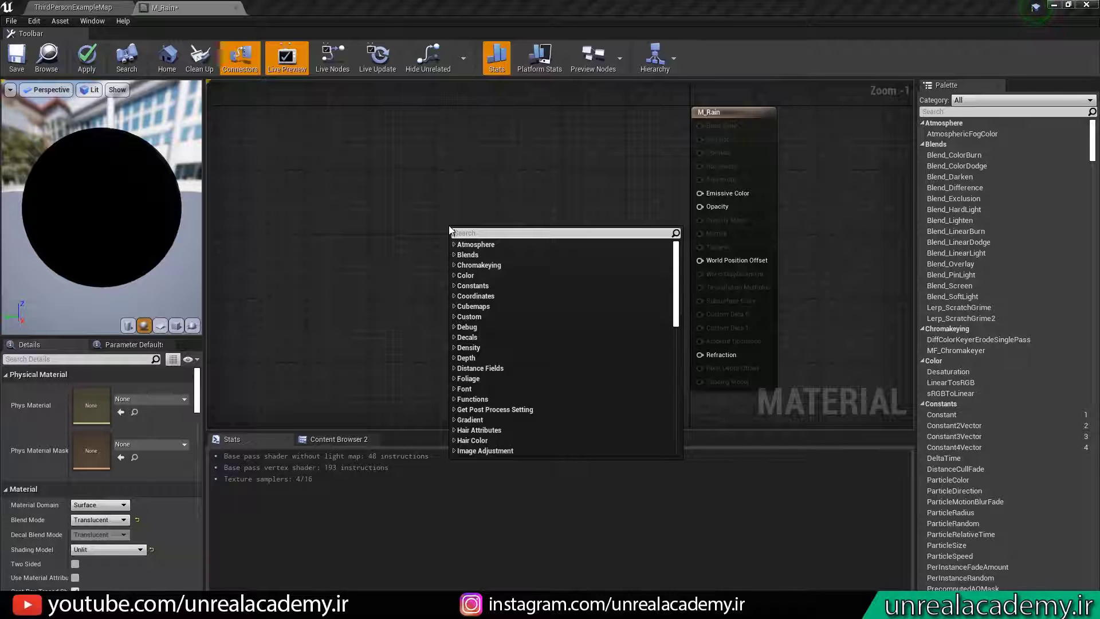
type("part")
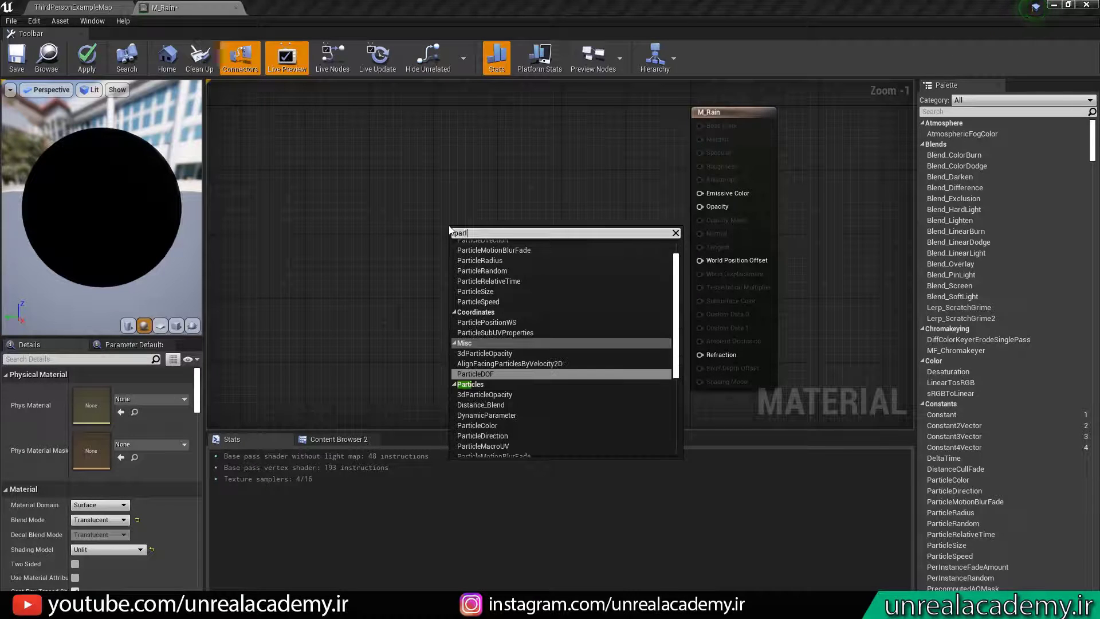
type("icle color")
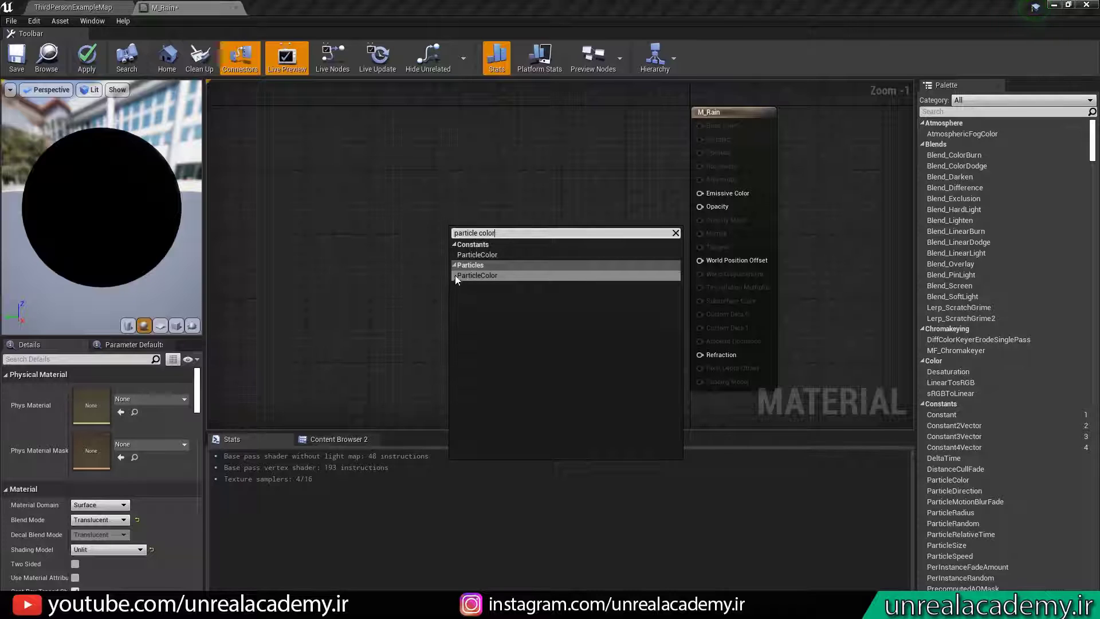
left_click(458, 277)
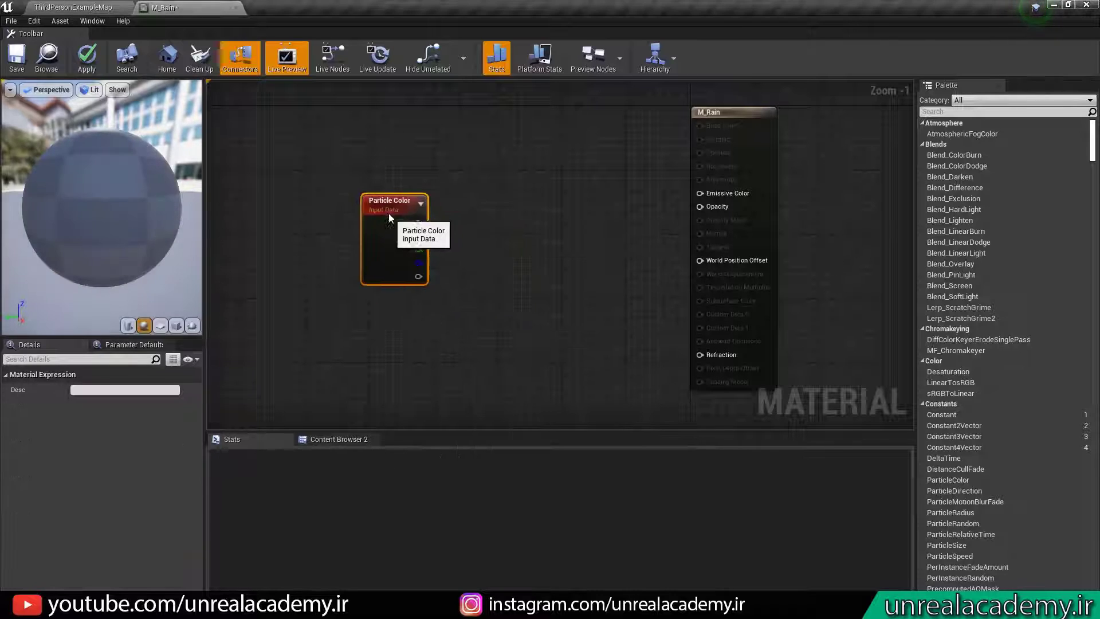
left_click_drag(389, 217, 381, 209)
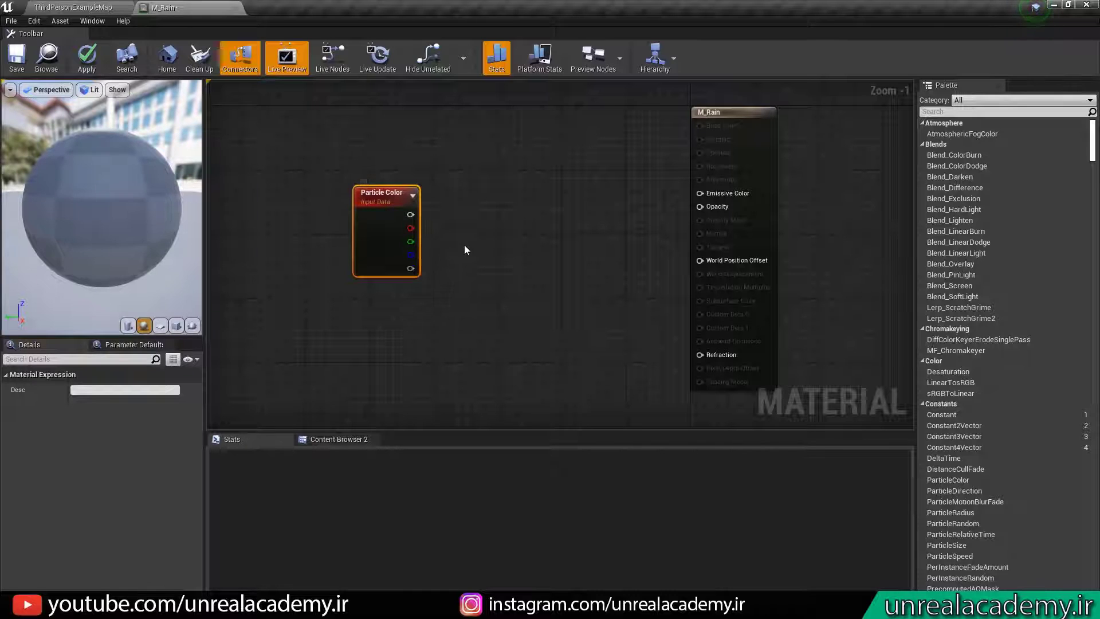
left_click(160, 326)
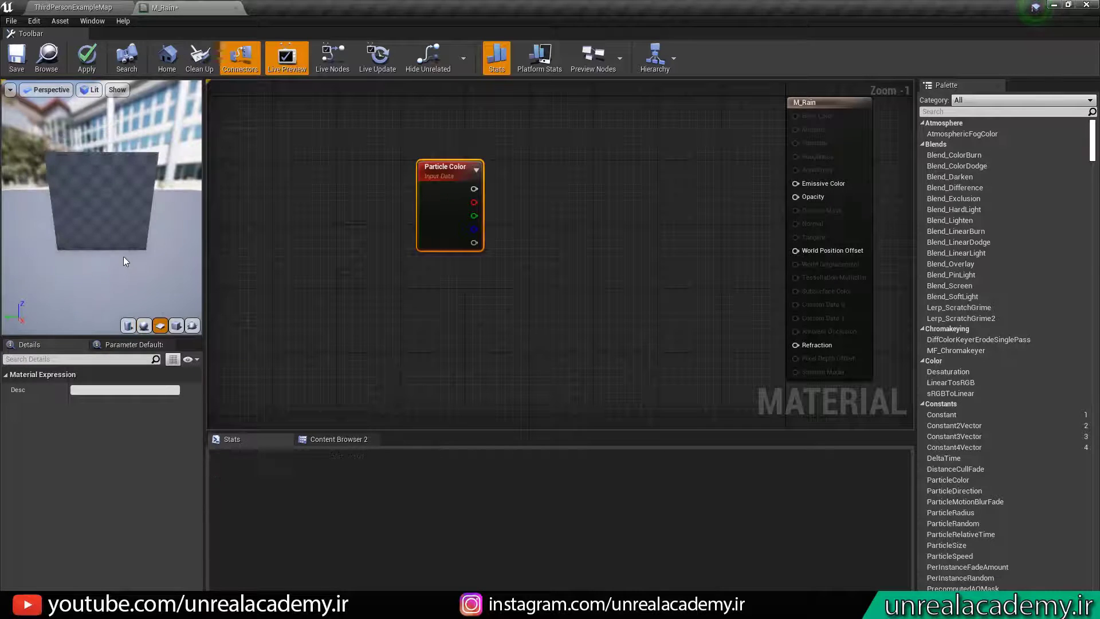
left_click_drag(126, 262, 67, 181)
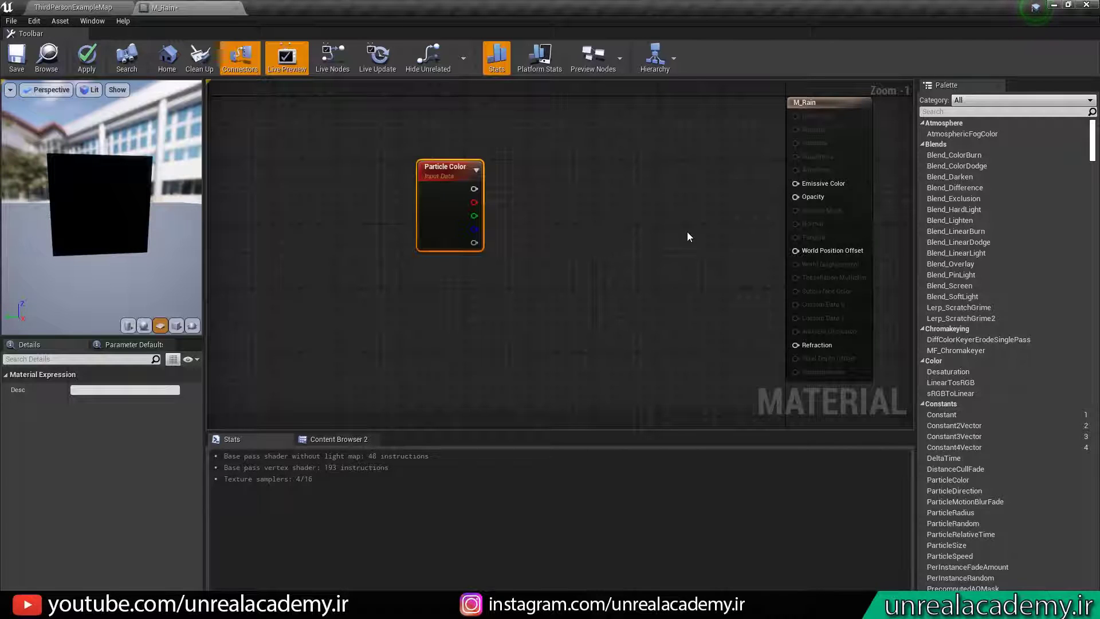
Add a RadialGradientExponential node below the Particle Color node
right_click_drag(414, 350, 518, 321)
right_click(465, 302)
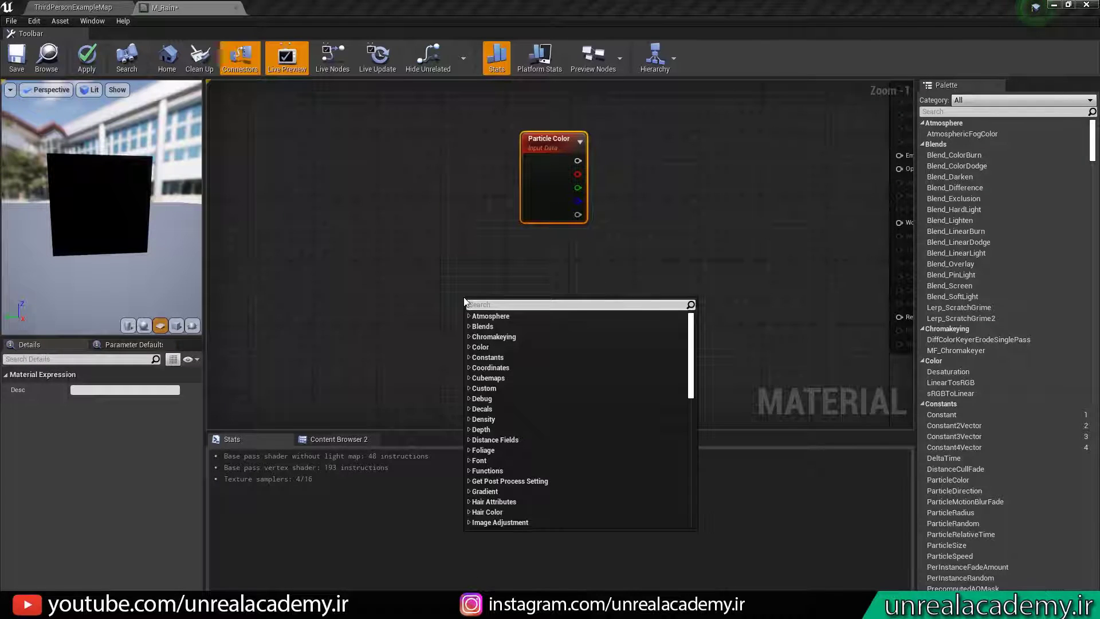
type("radial")
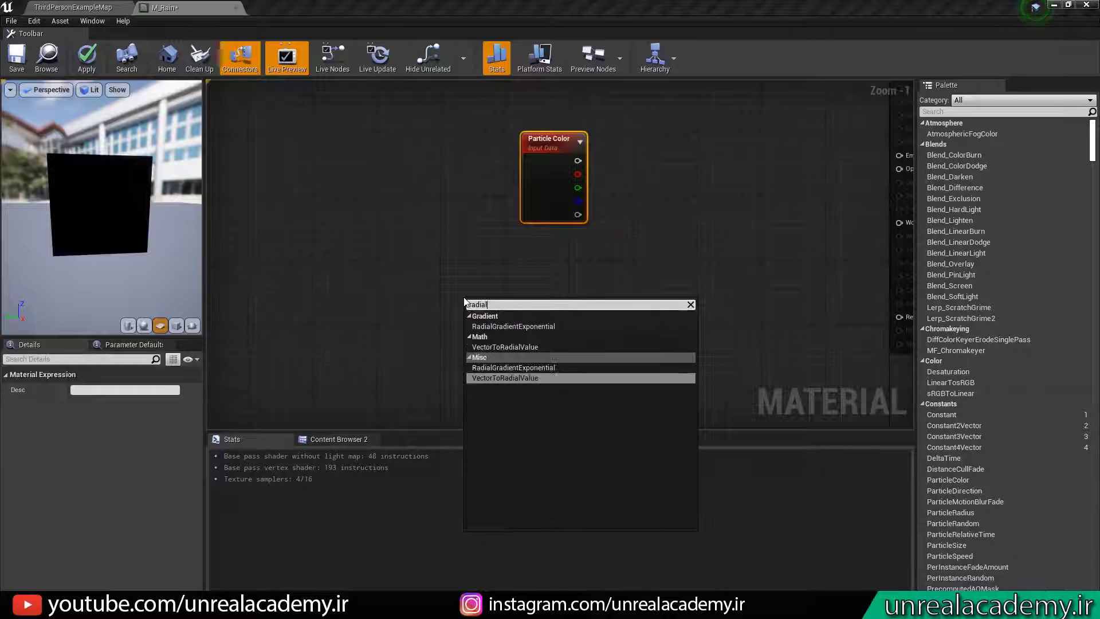
left_click(503, 369)
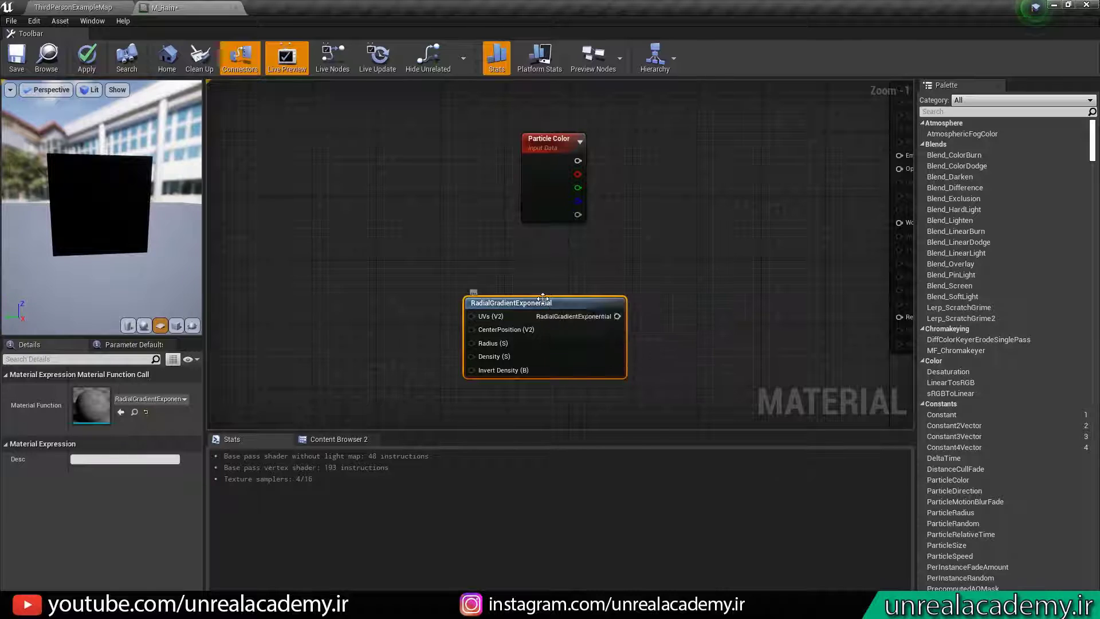
Enable realtime preview on the RadialGradientExponential node, examine its gradient on the preview plane and stop previewing it
right_click(526, 306)
right_click(521, 312)
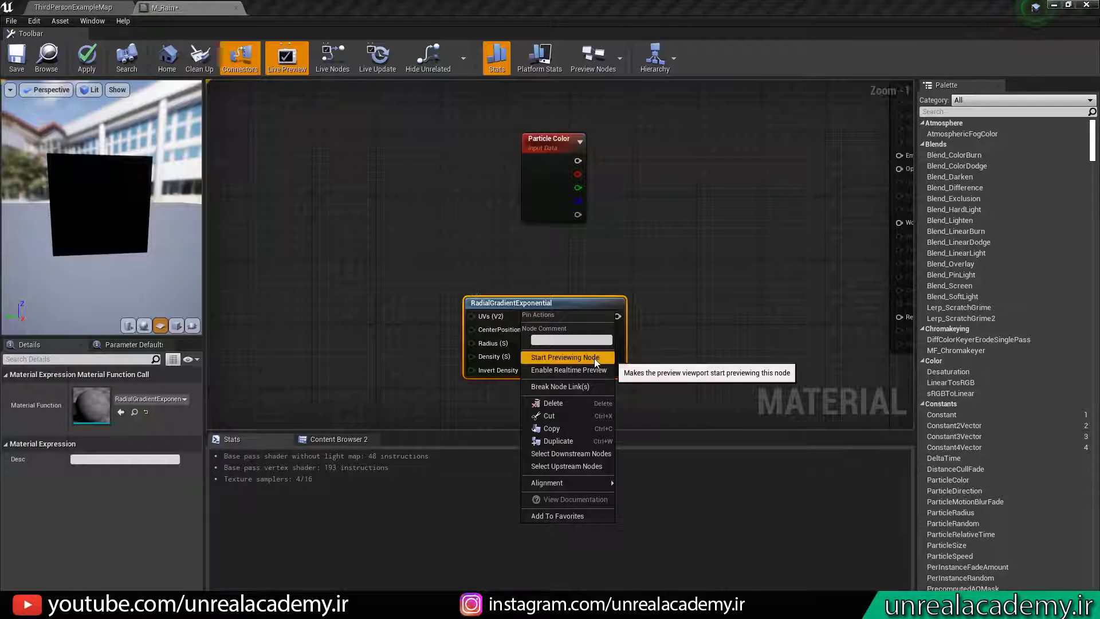
left_click(567, 372)
right_click(560, 307)
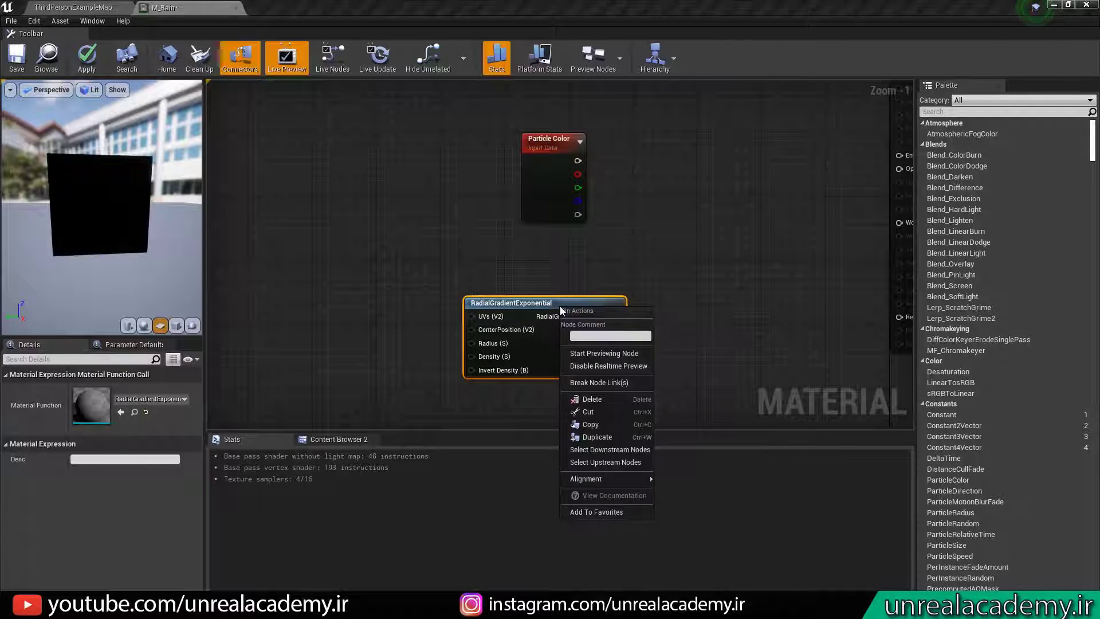
left_click(594, 354)
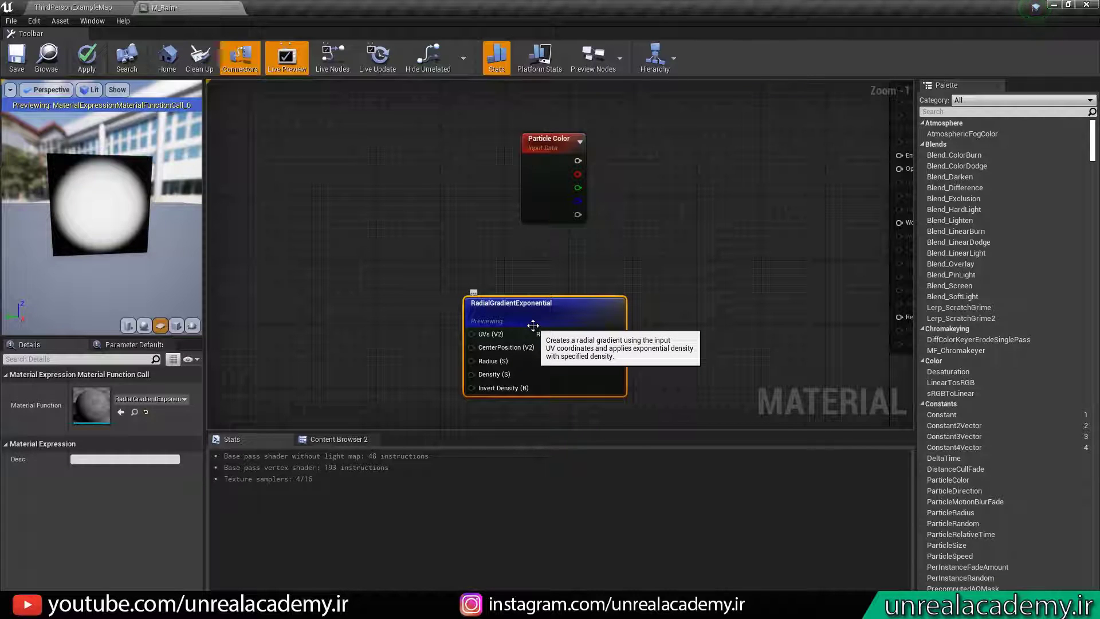
right_click(532, 323)
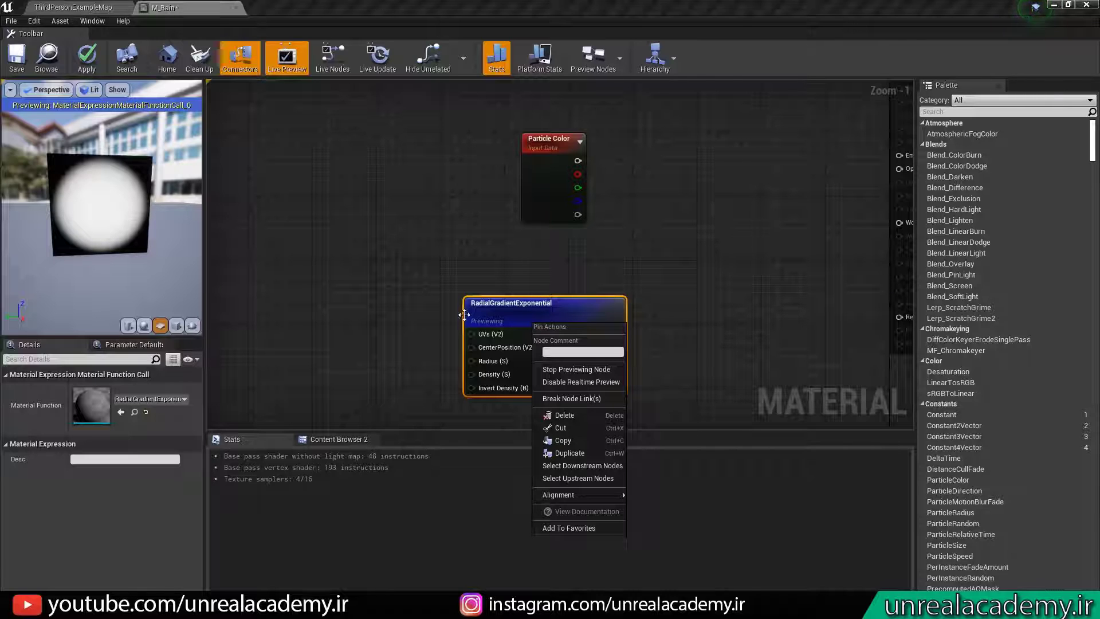
left_click(577, 370)
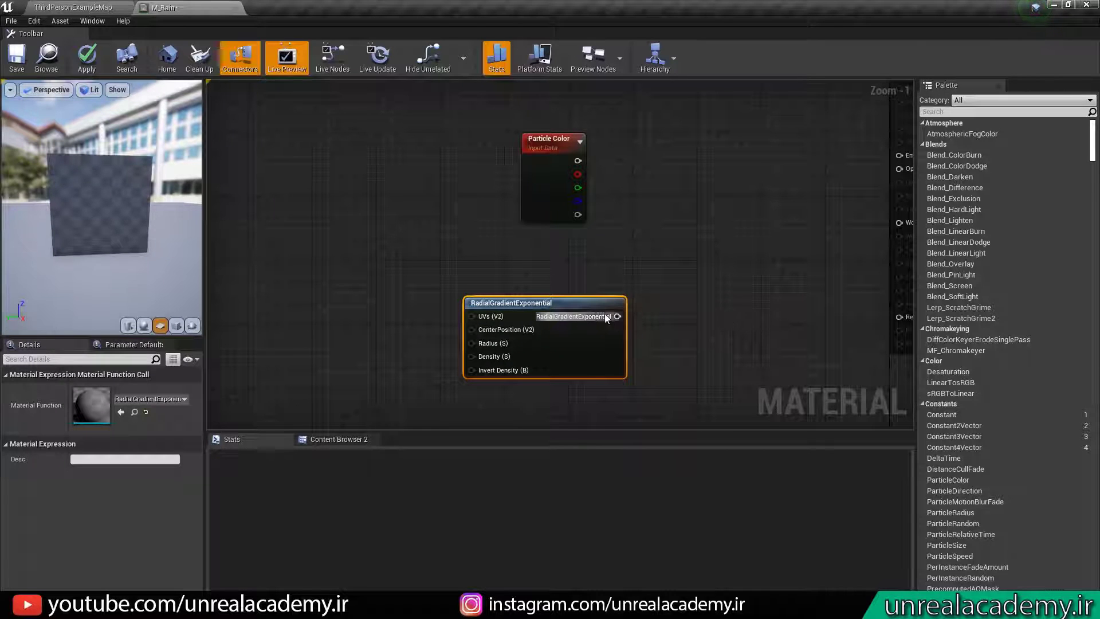
Move the RadialGradientExponential and Particle Color nodes farther from the M_Rain output node to make room between them
left_click_drag(590, 308, 516, 318)
right_click_drag(730, 302, 592, 302)
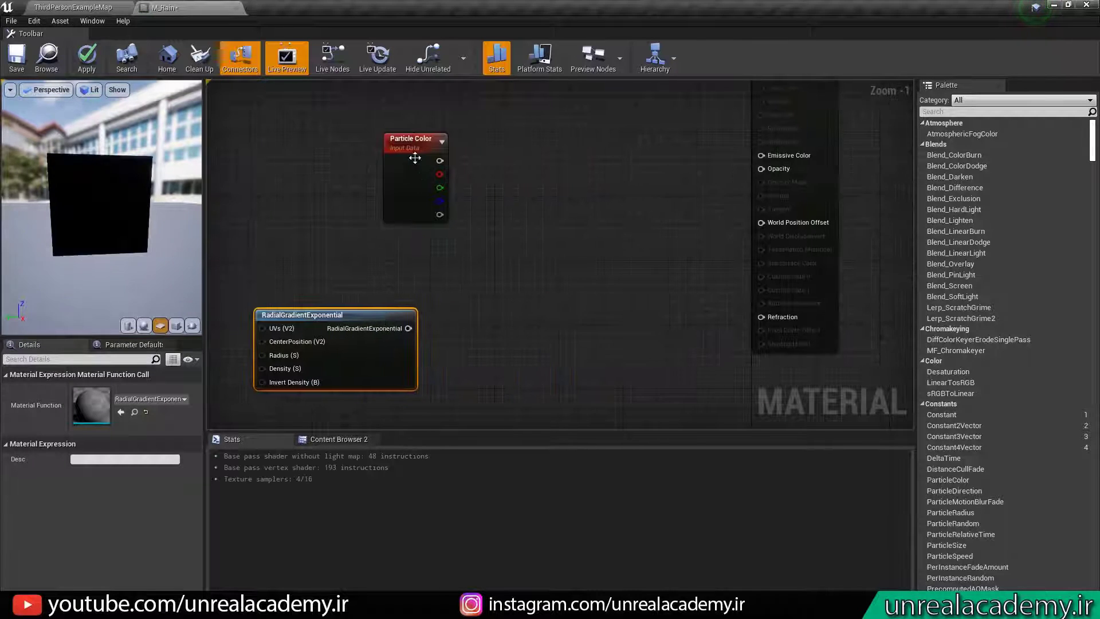
left_click_drag(418, 142, 379, 144)
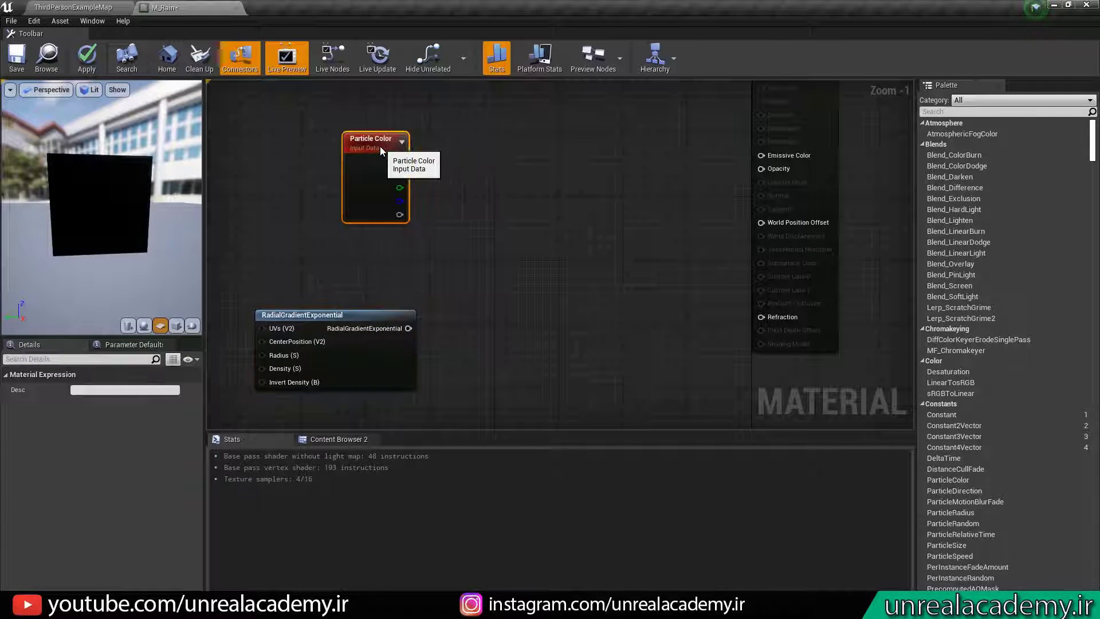
Add a Multiply node with Particle Color's alpha in A and RadialGradientExponential in B, and connect its result to Opacity
left_click(554, 194)
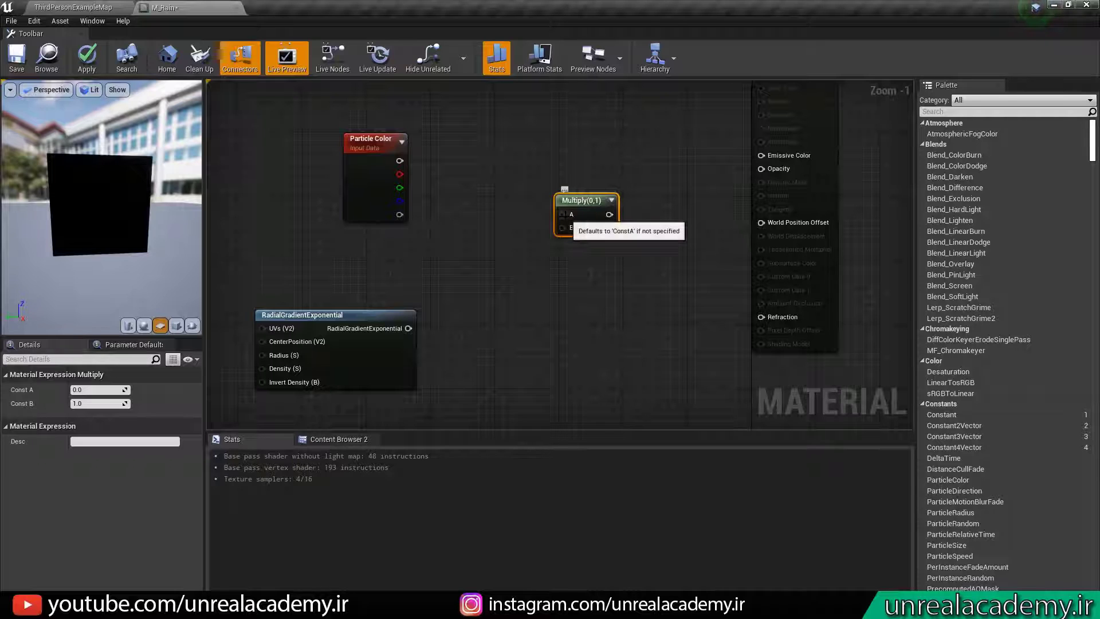
left_click_drag(400, 215, 563, 215)
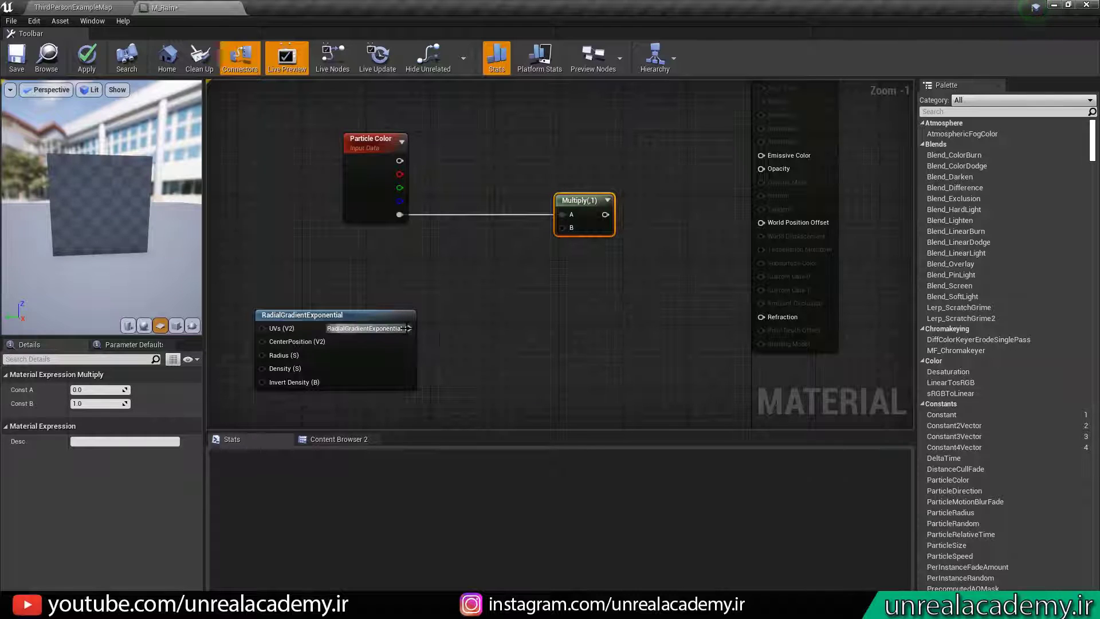
left_click_drag(408, 328, 761, 168)
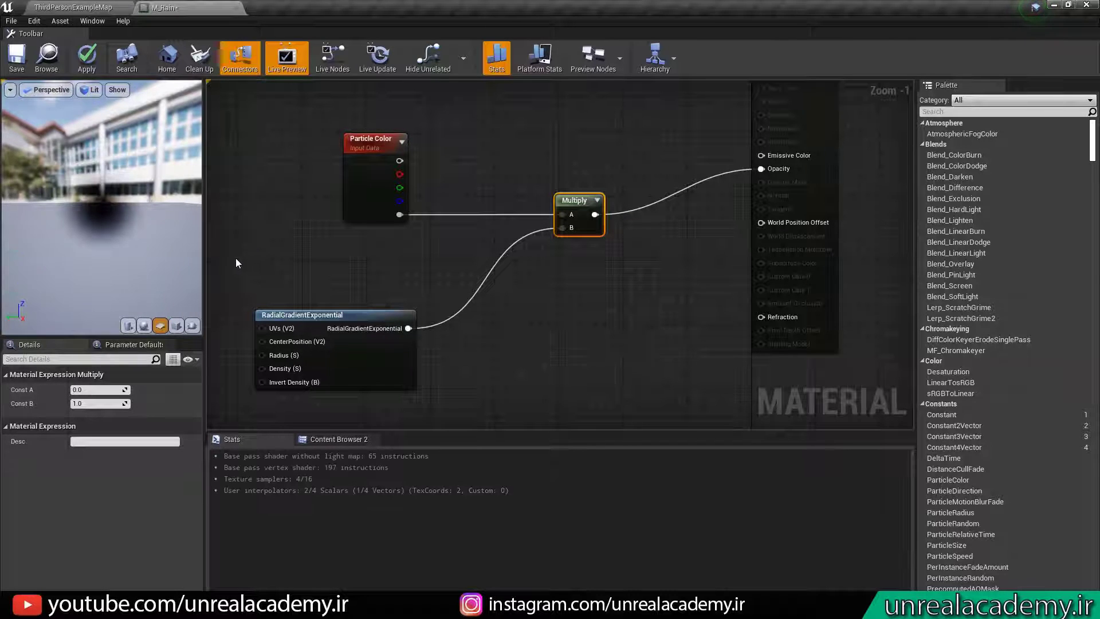
Add a second Multiply node with Particle Color's RGB in A and RadialGradientExponential in B, and connect its result to Emissive Color
left_click_drag(108, 204, 92, 182)
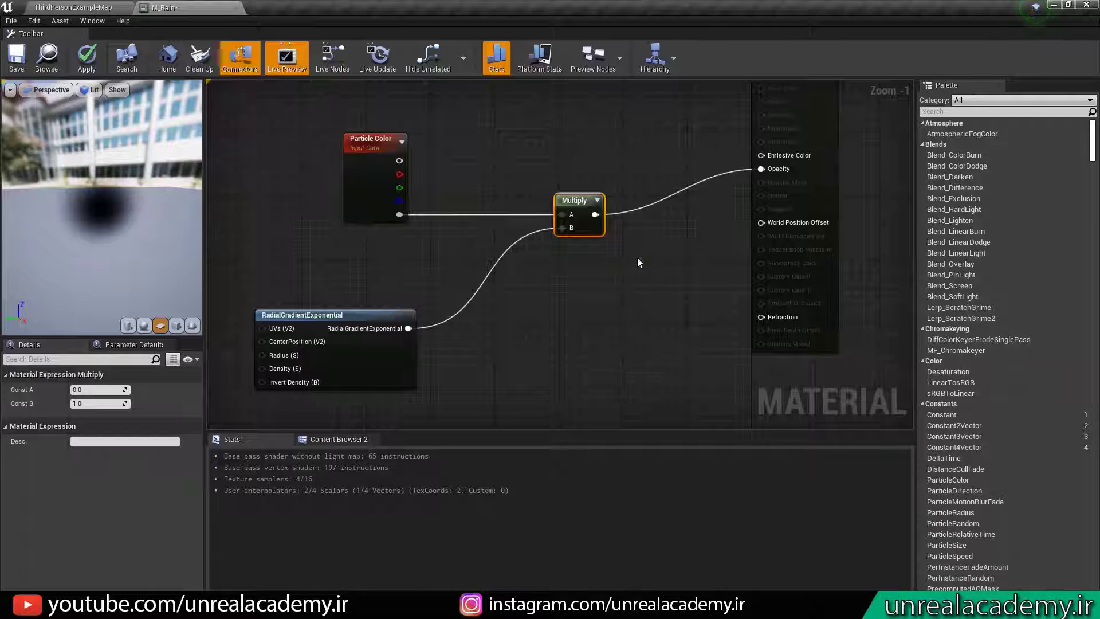
left_click(579, 147)
left_click(558, 136)
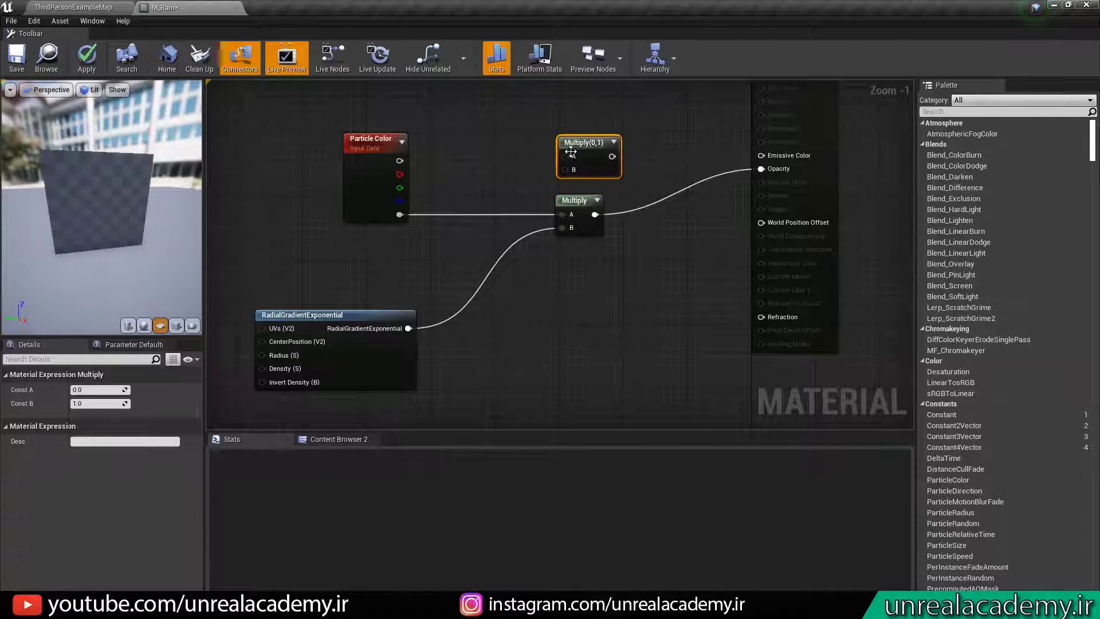
left_click_drag(565, 170, 408, 328)
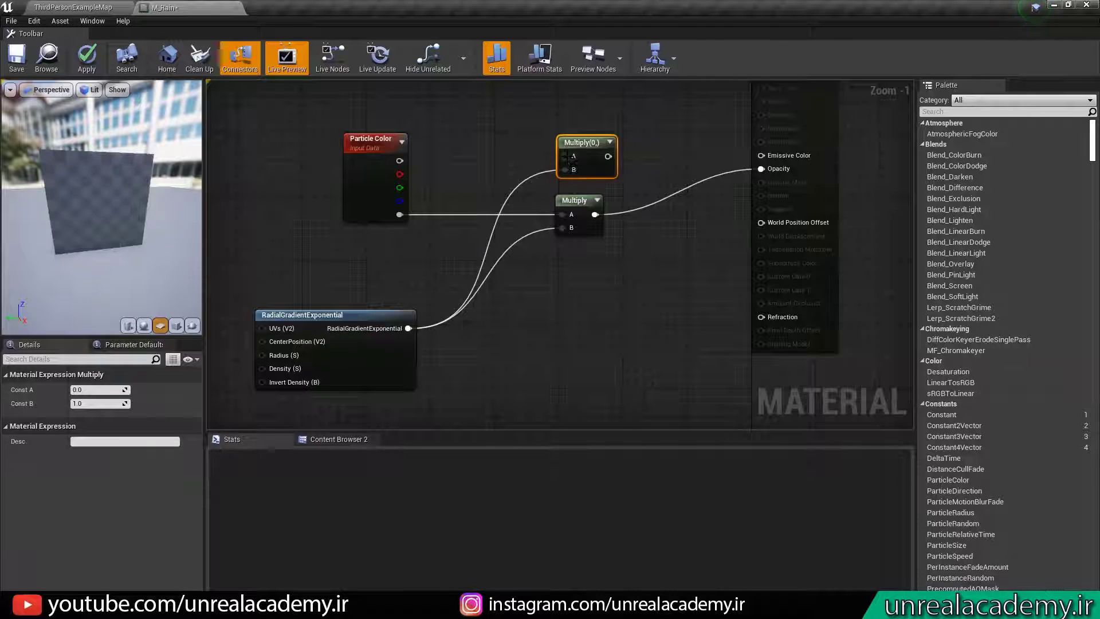
left_click_drag(569, 159, 400, 161)
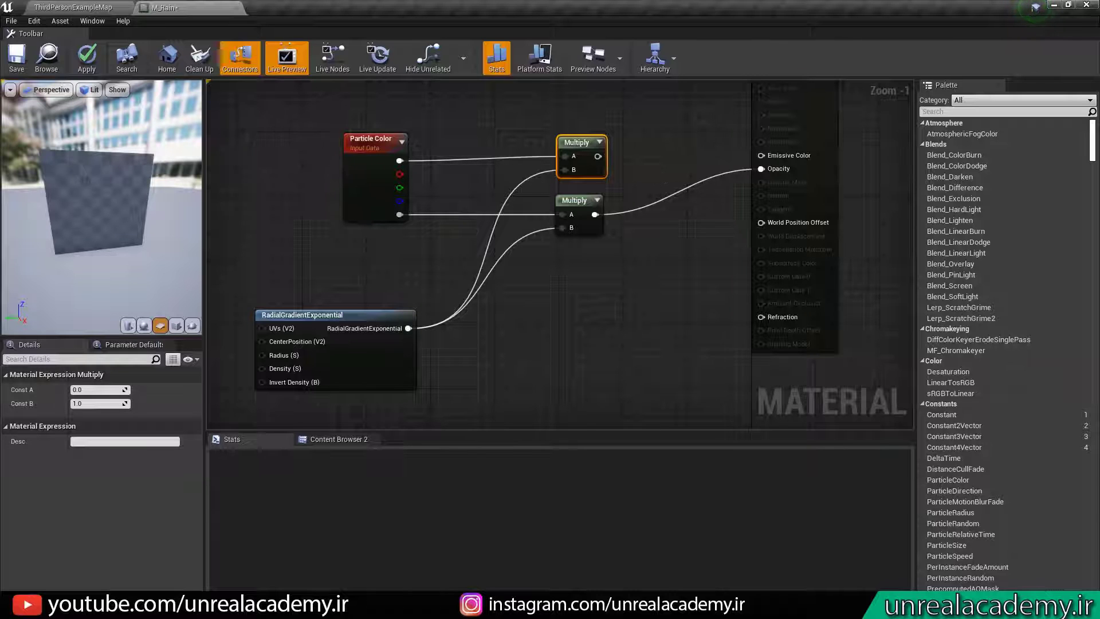
right_click_drag(597, 156, 586, 221)
left_click_drag(586, 221, 749, 221)
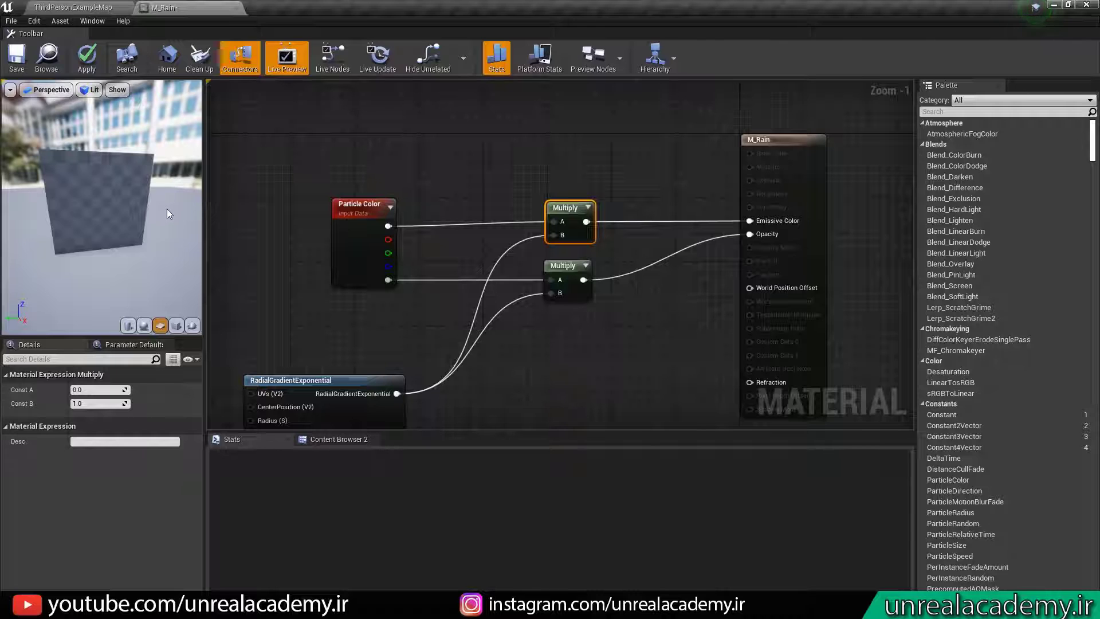
Check the glow on the preview plane, save the M_Rain material and close its editor
mouse_move(132, 218)
left_mouse_down()
mouse_move(198, 221)
mouse_move(133, 205)
left_mouse_up()
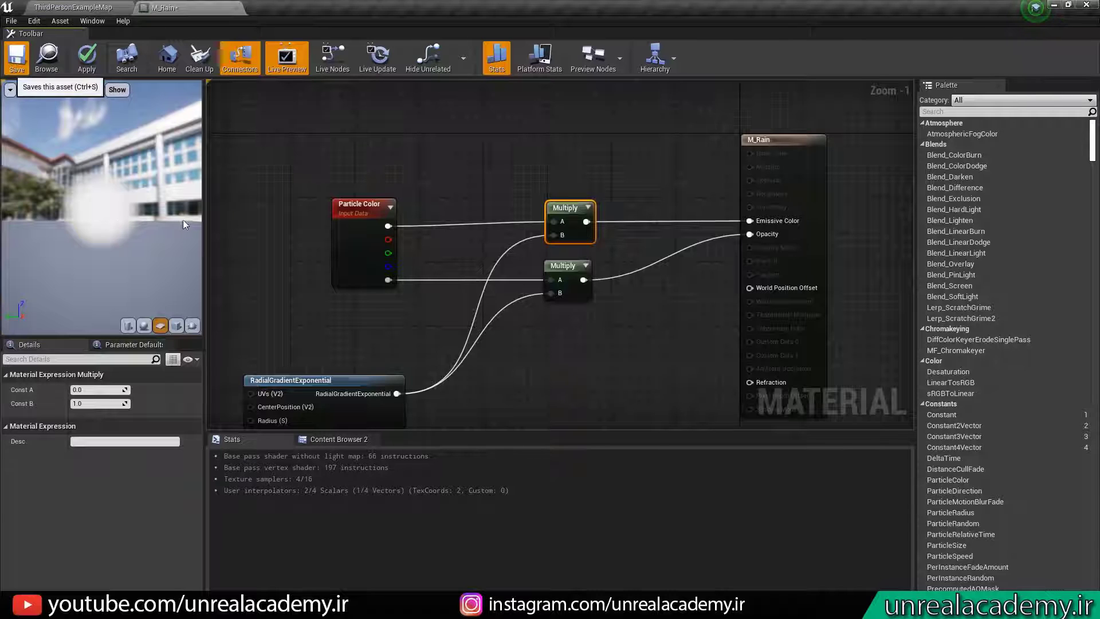
key("ctrl+s")
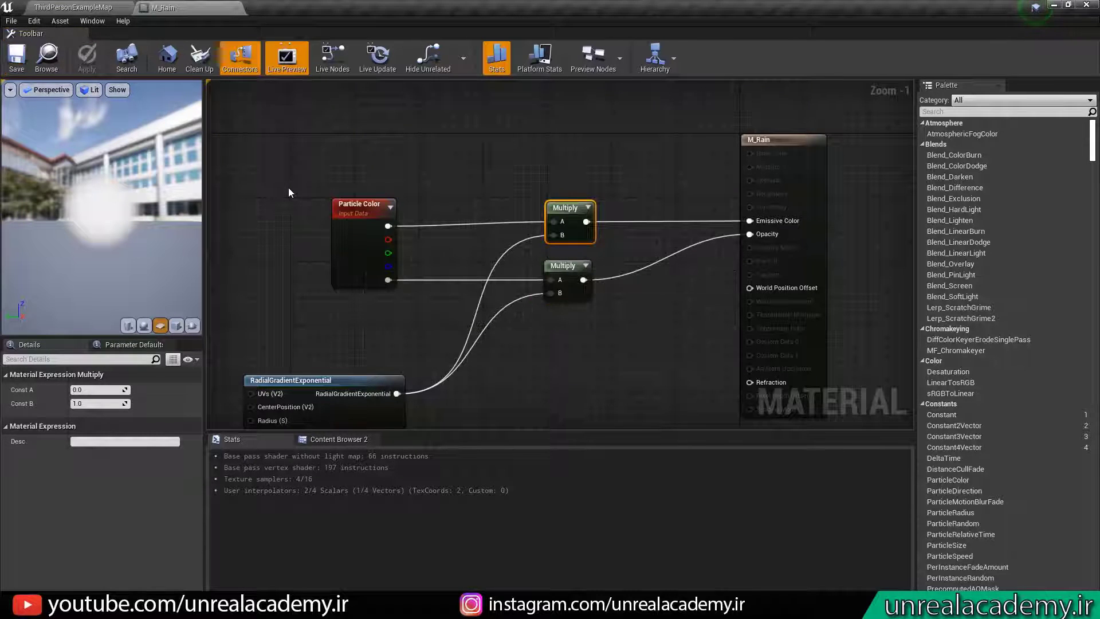
left_click(235, 8)
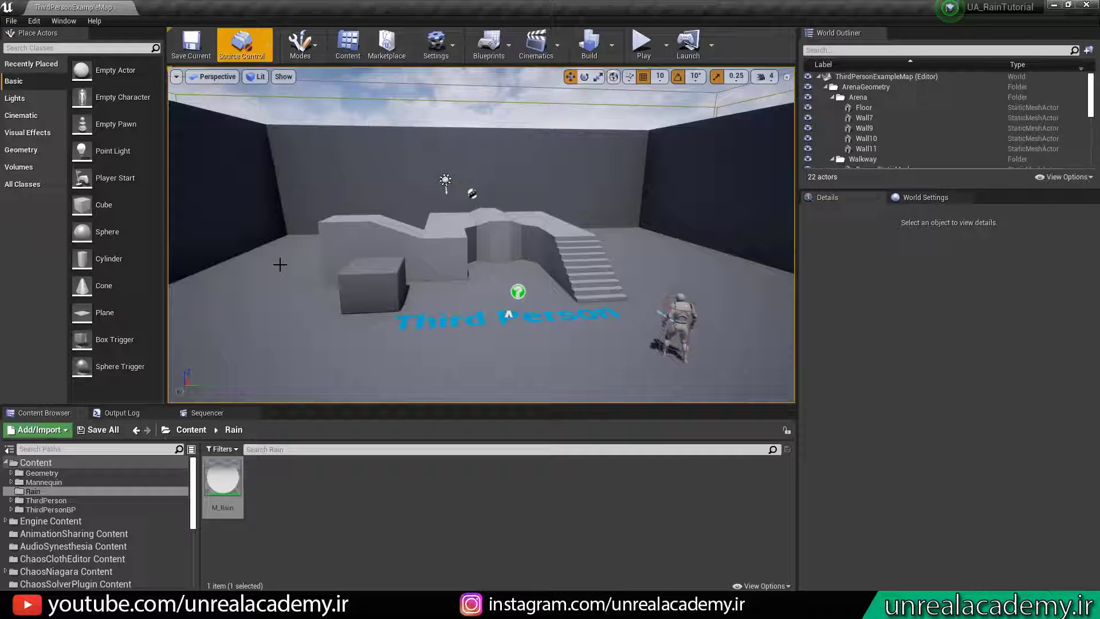
Create a Particle System named P_Rain in the Rain folder
right_click(297, 496)
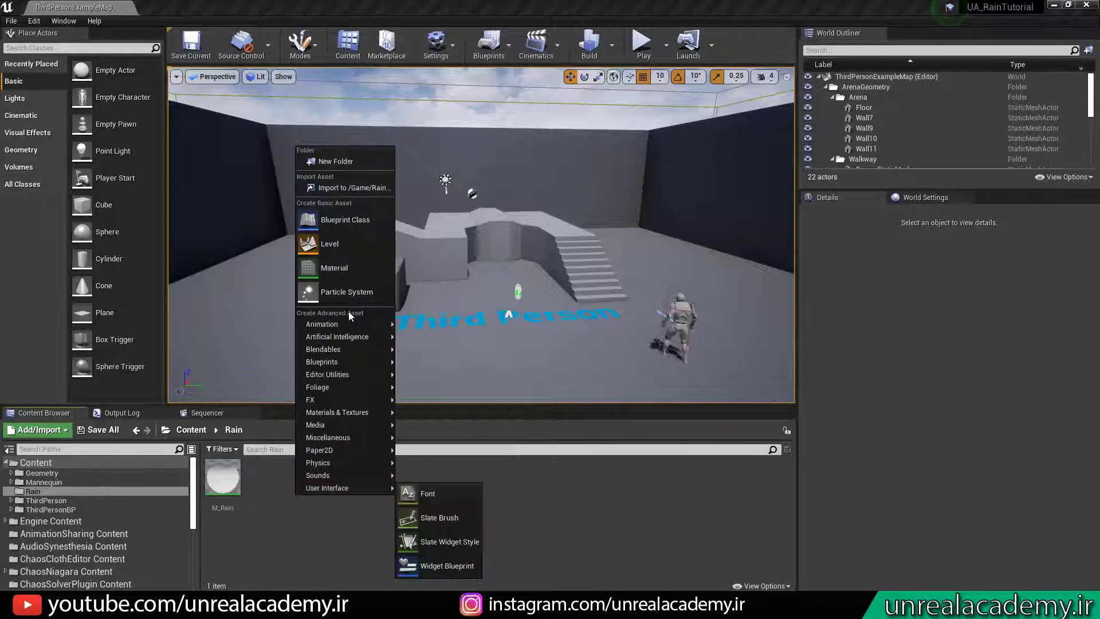
left_click(346, 291)
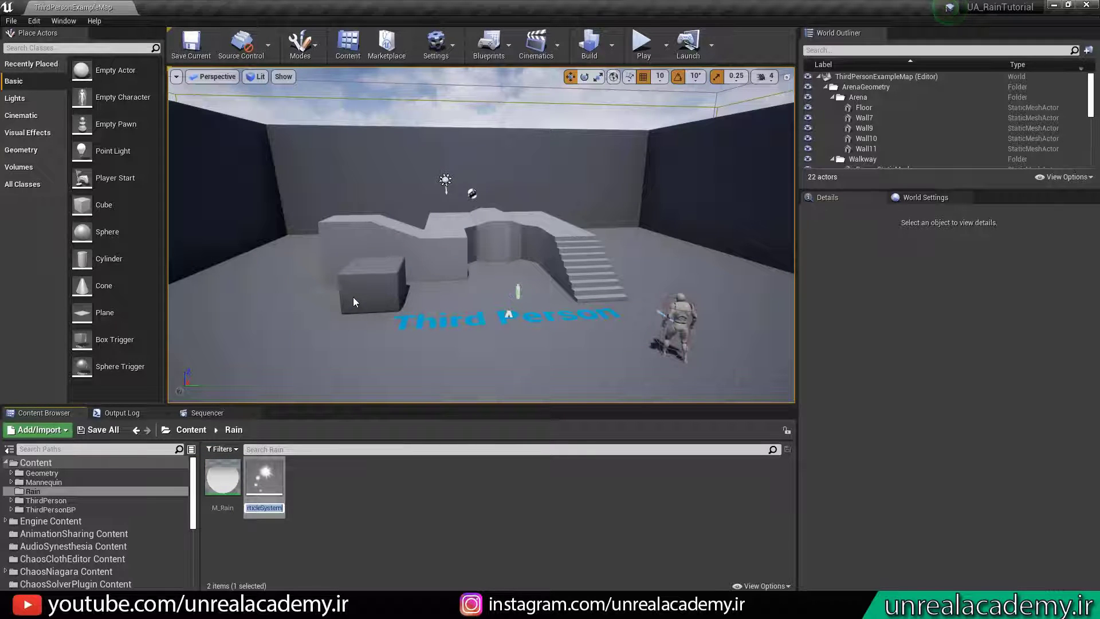
type("P_Rain")
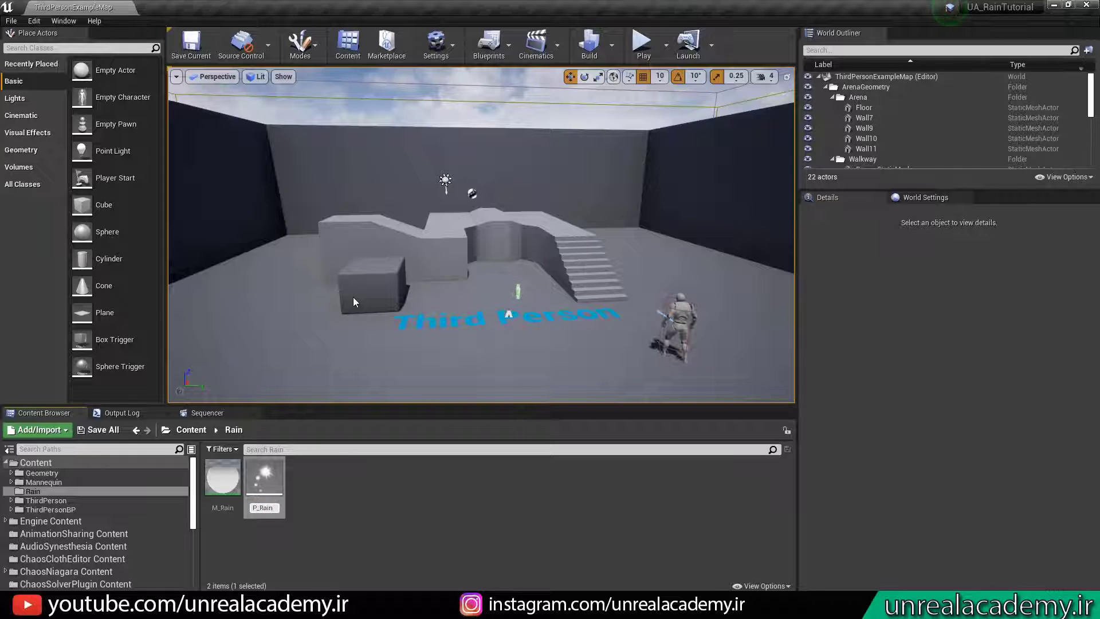
key("Return")
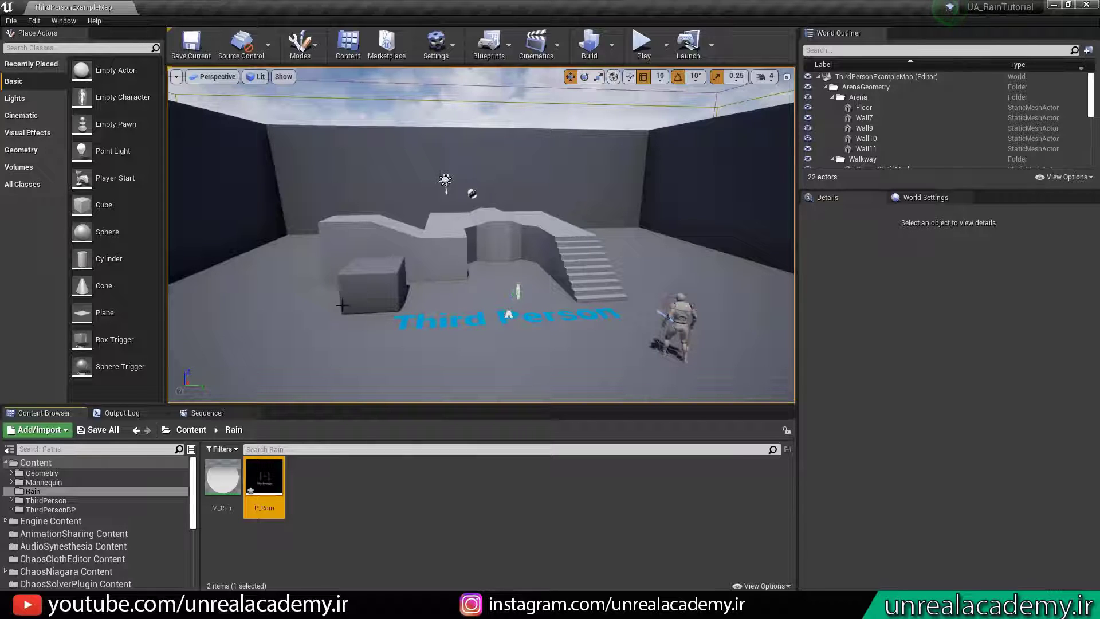
Open P_Rain and assign the M_Rain material in the emitter's Required module
double_click(270, 487)
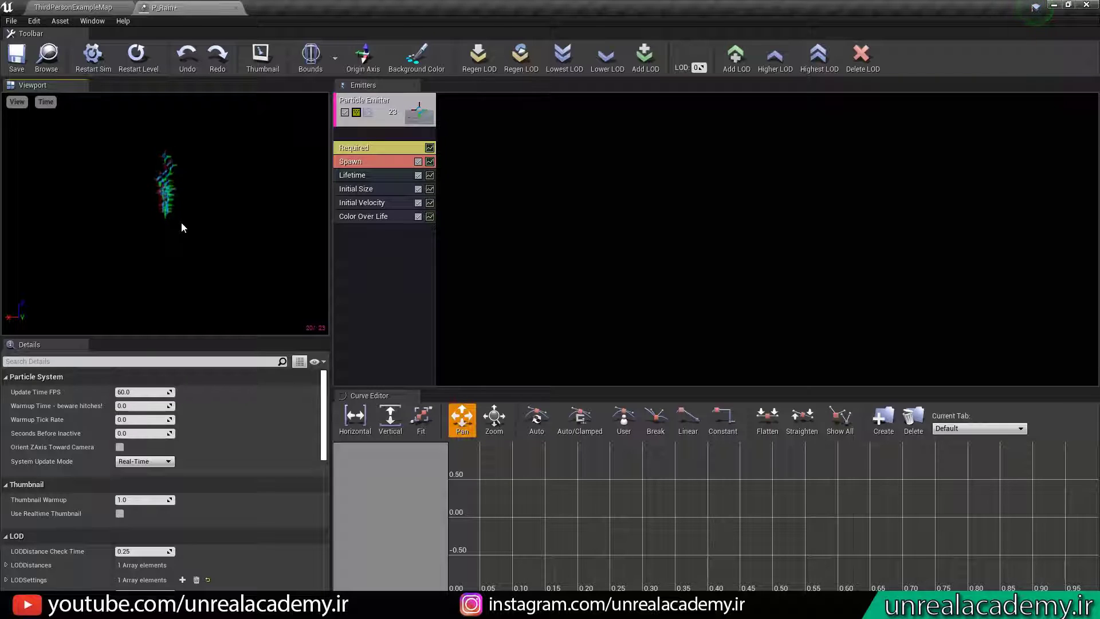
left_click(387, 150)
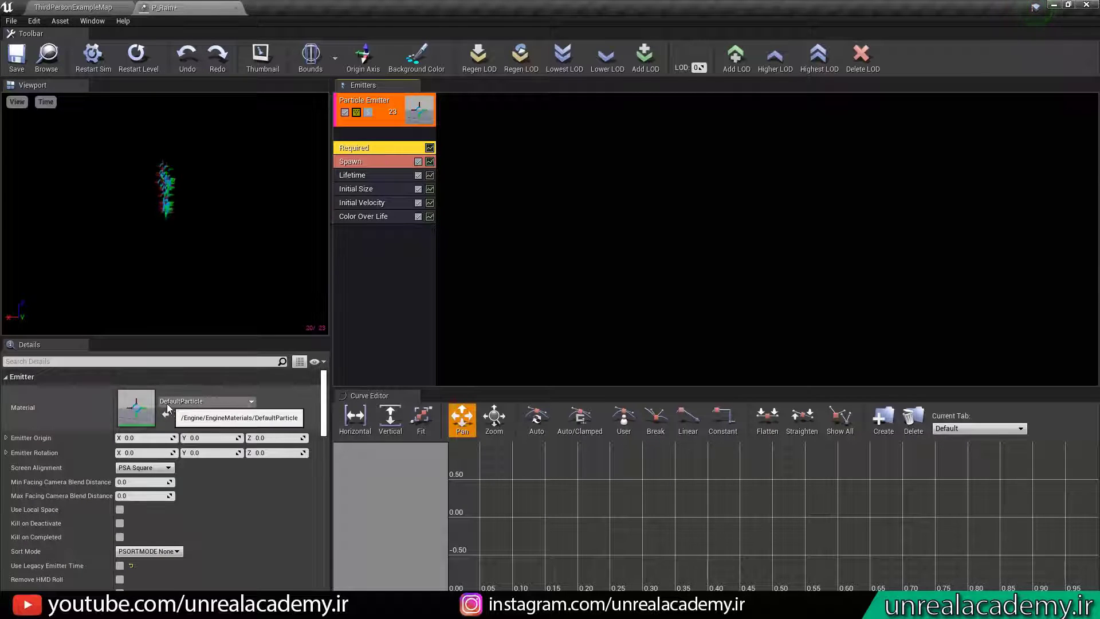
left_click(217, 403)
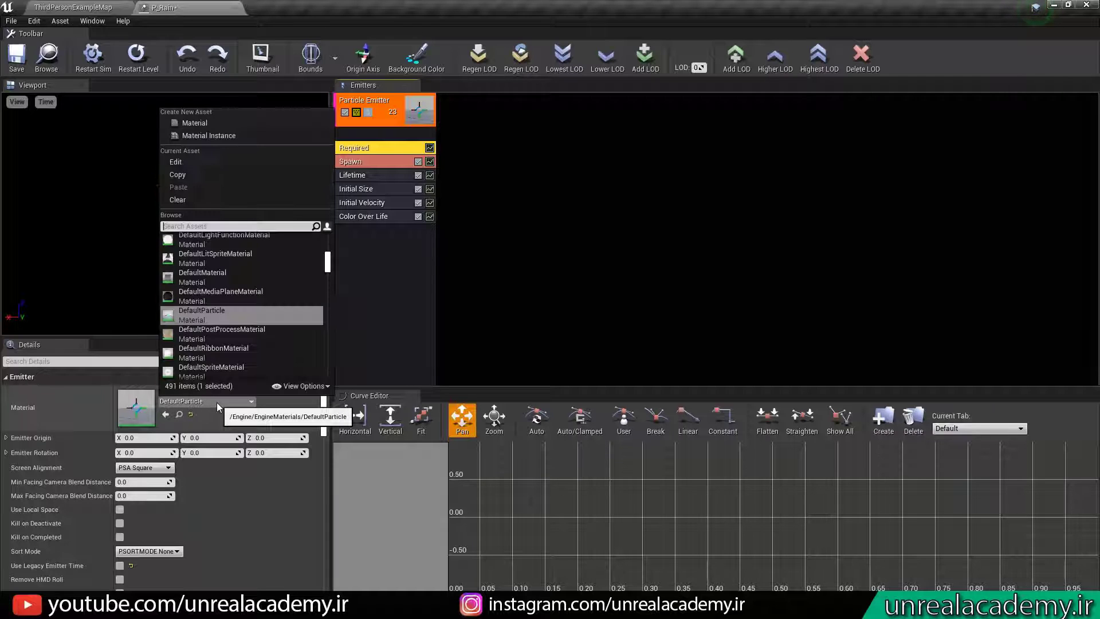
type("m")
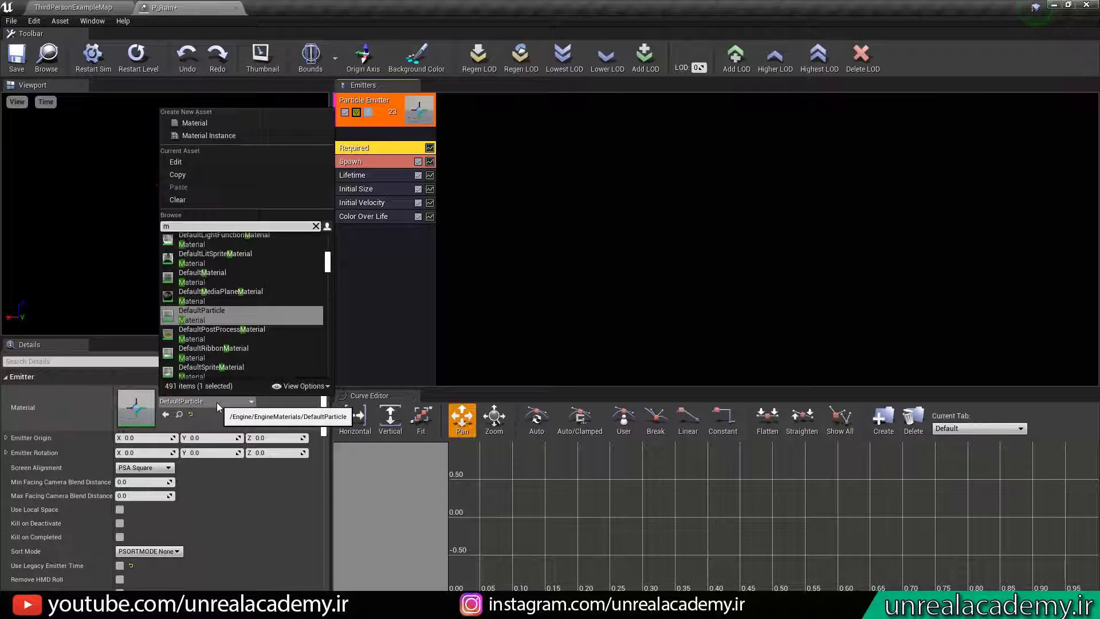
type("_rain")
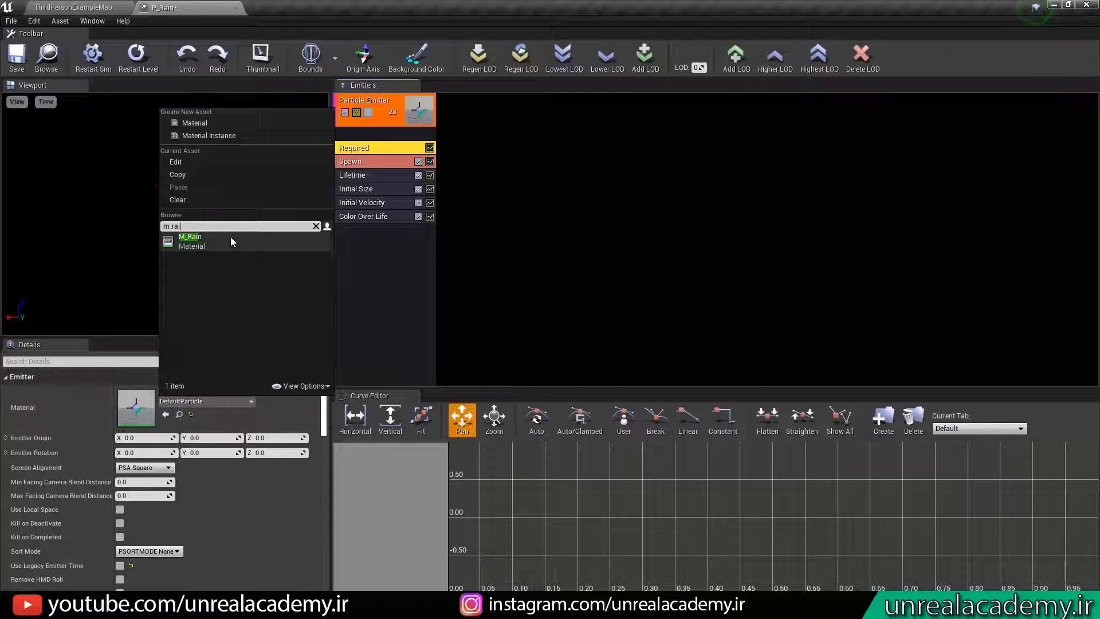
left_click(230, 236)
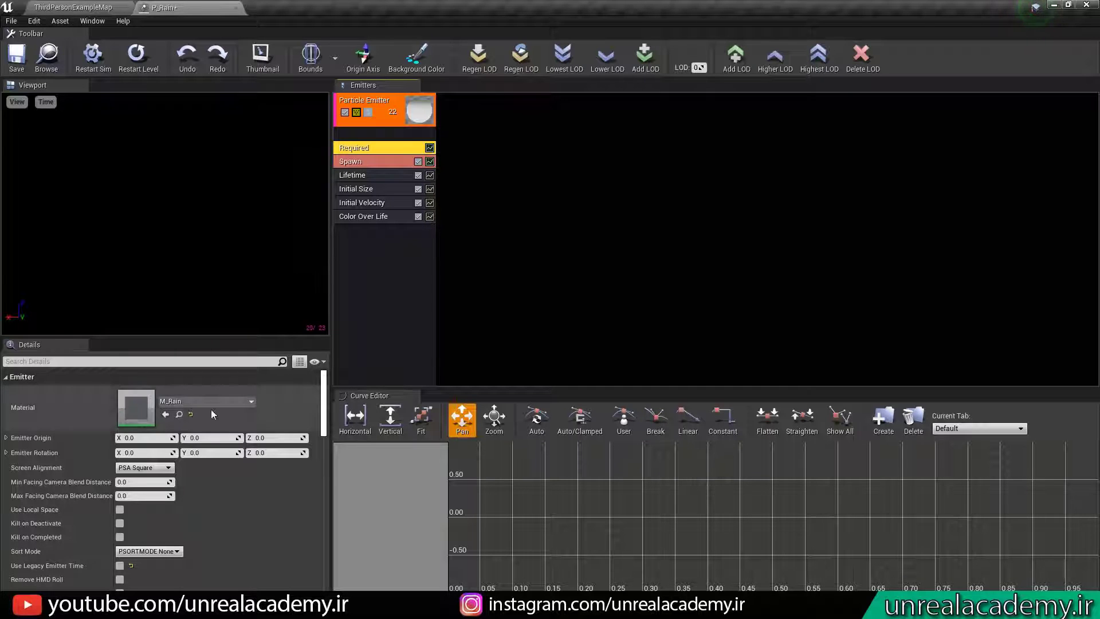
Check the shader compilation progress in the ThirdPersonExampleMap viewport and return to the P_Rain editor
left_click(73, 7)
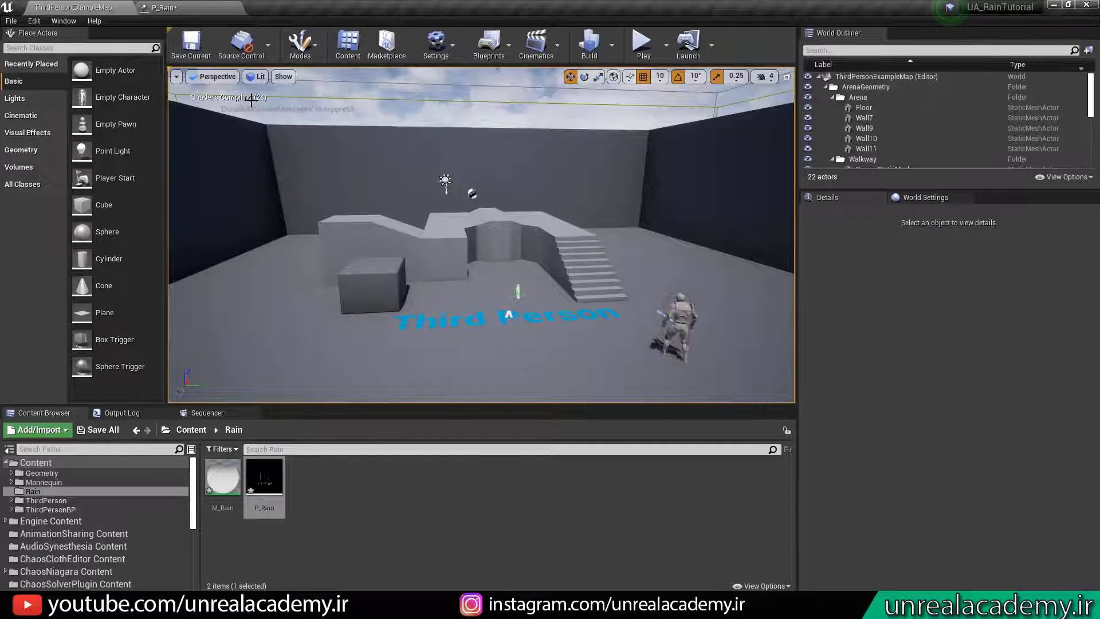
mouse_move(258, 114)
right_mouse_down()
mouse_move(276, 113)
mouse_move(258, 114)
right_mouse_up()
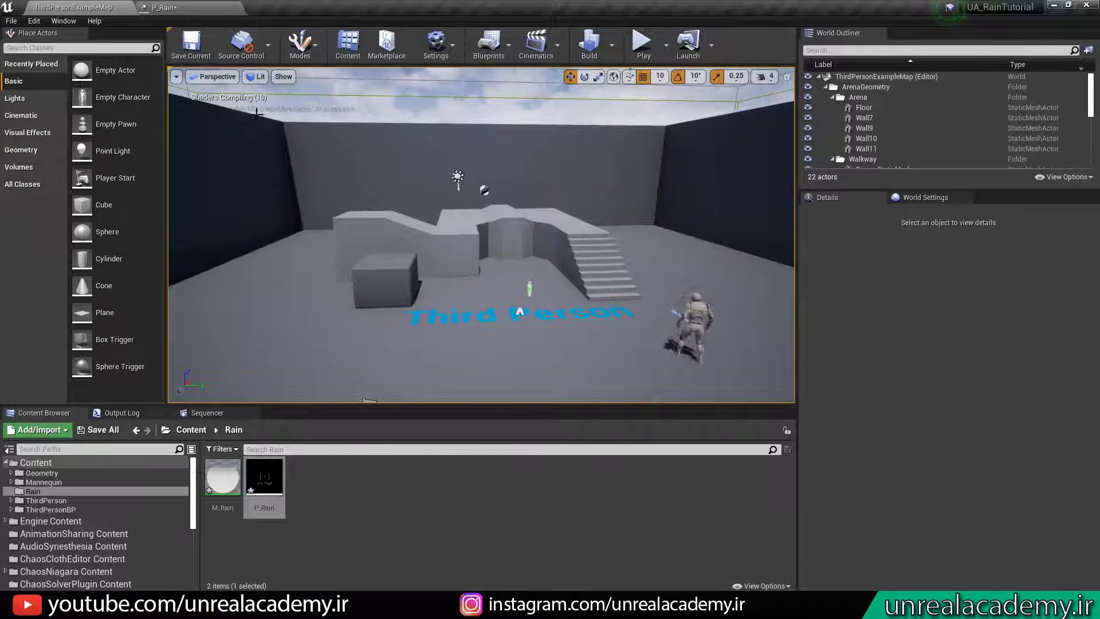
left_click(204, 10)
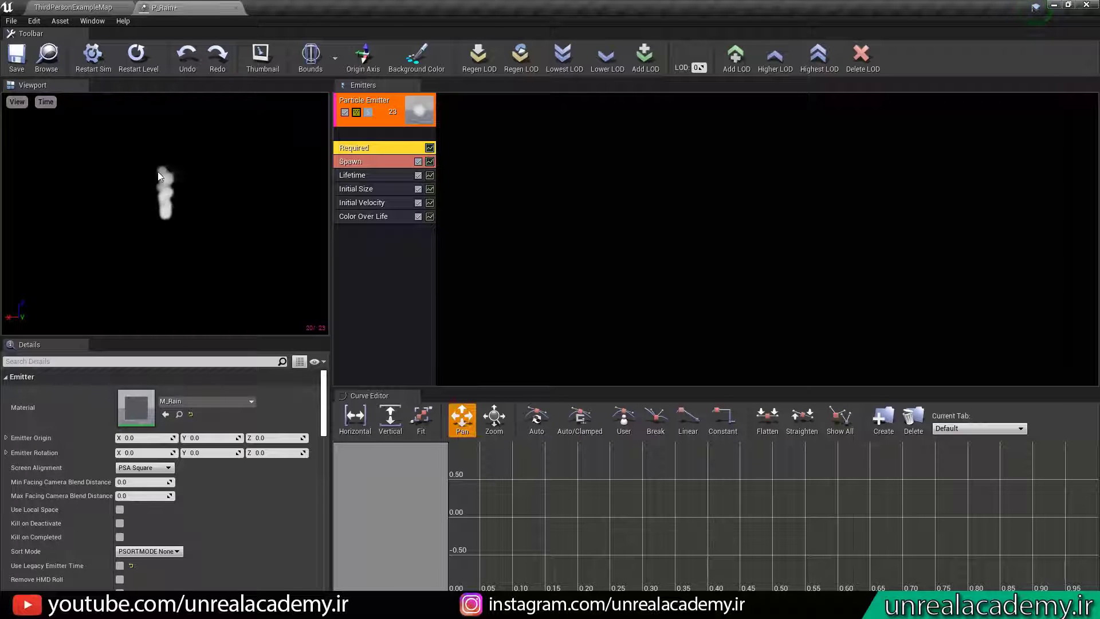
Add GPU Sprites type data to the particle emitter and set fixed bounds for the particle system
right_click(363, 265)
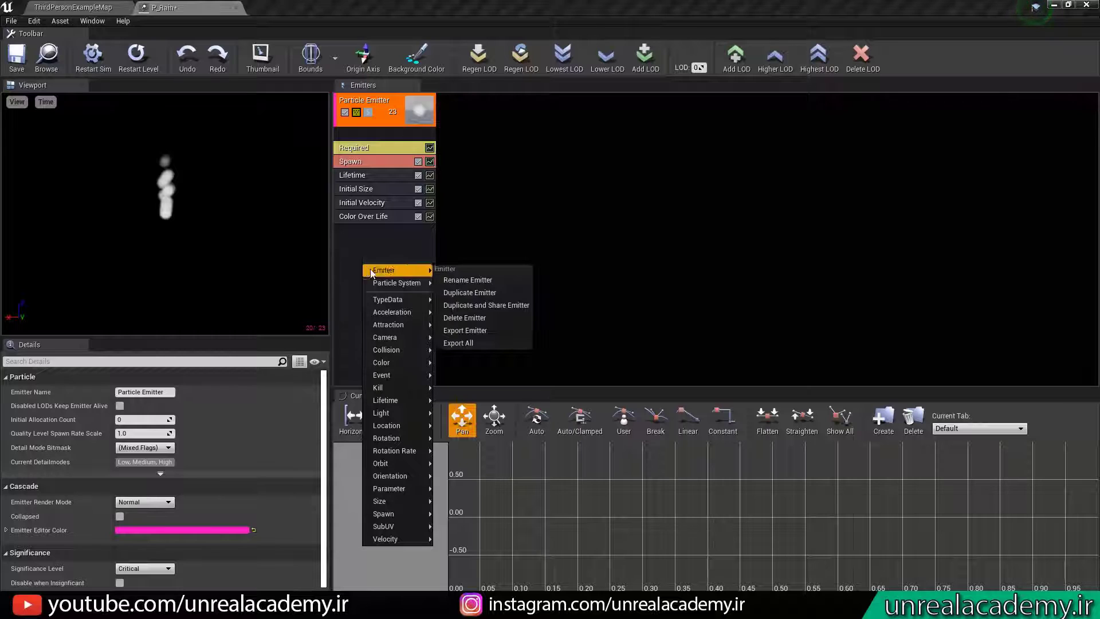
mouse_move(404, 301)
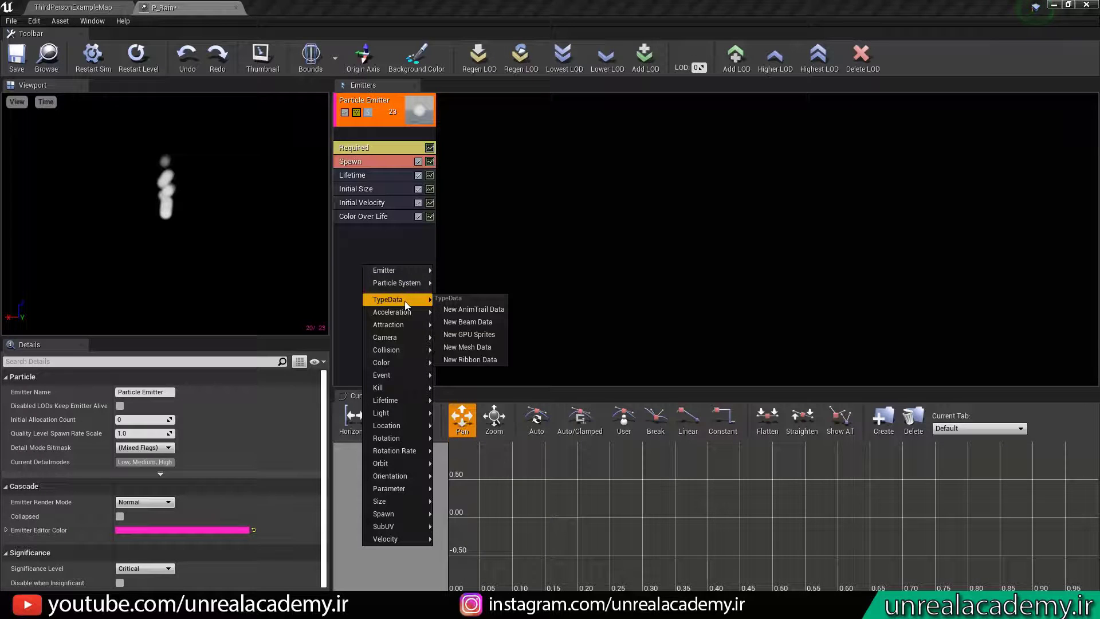
left_click(465, 336)
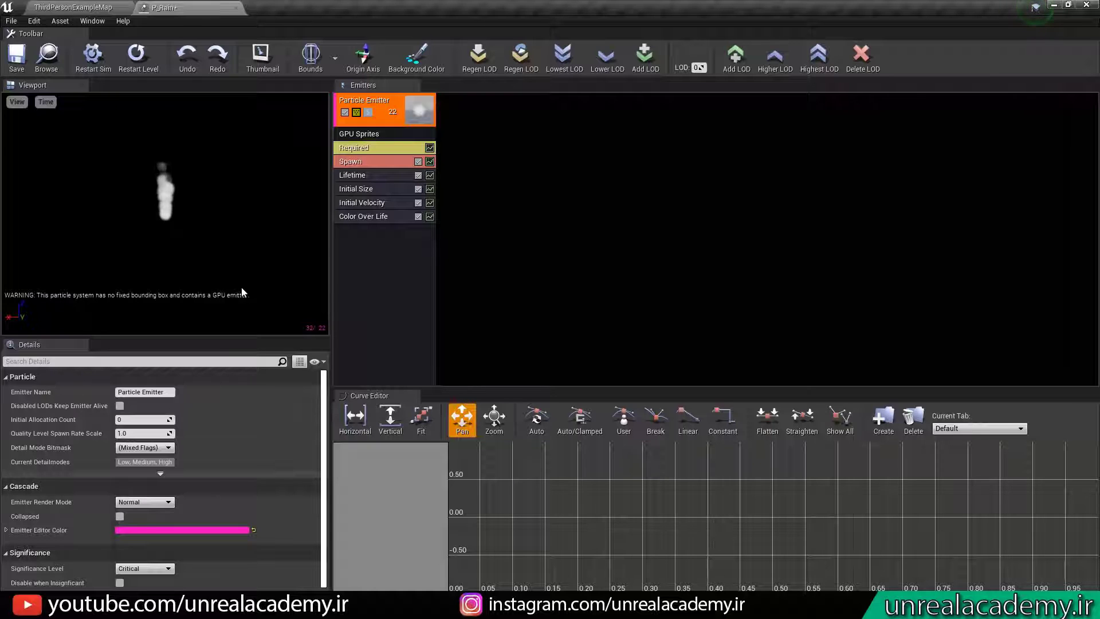
left_click(346, 65)
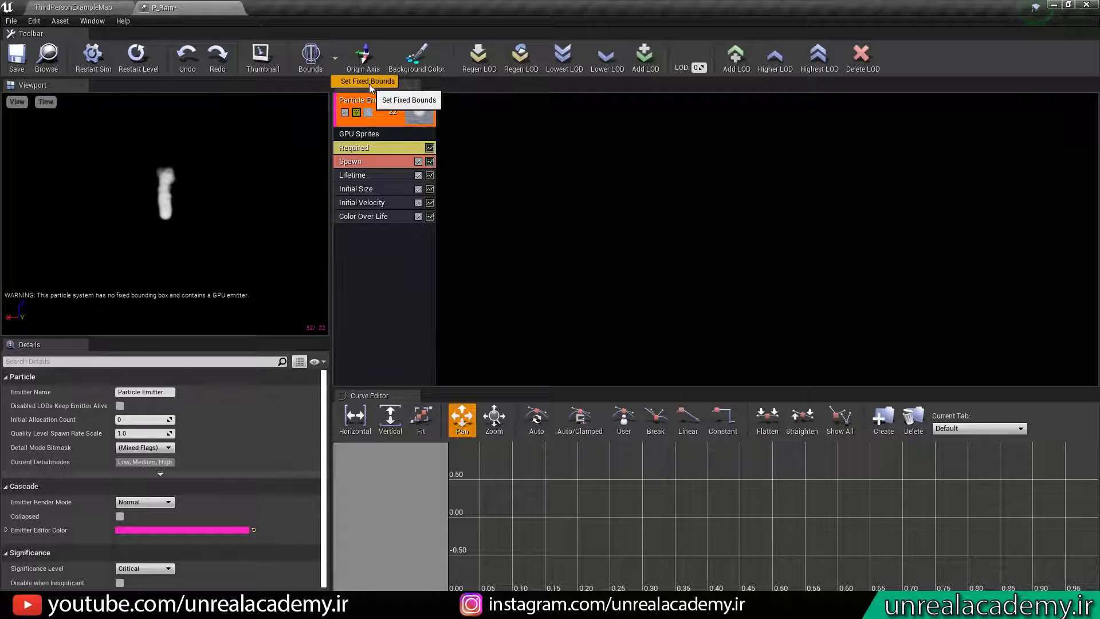
left_click(369, 82)
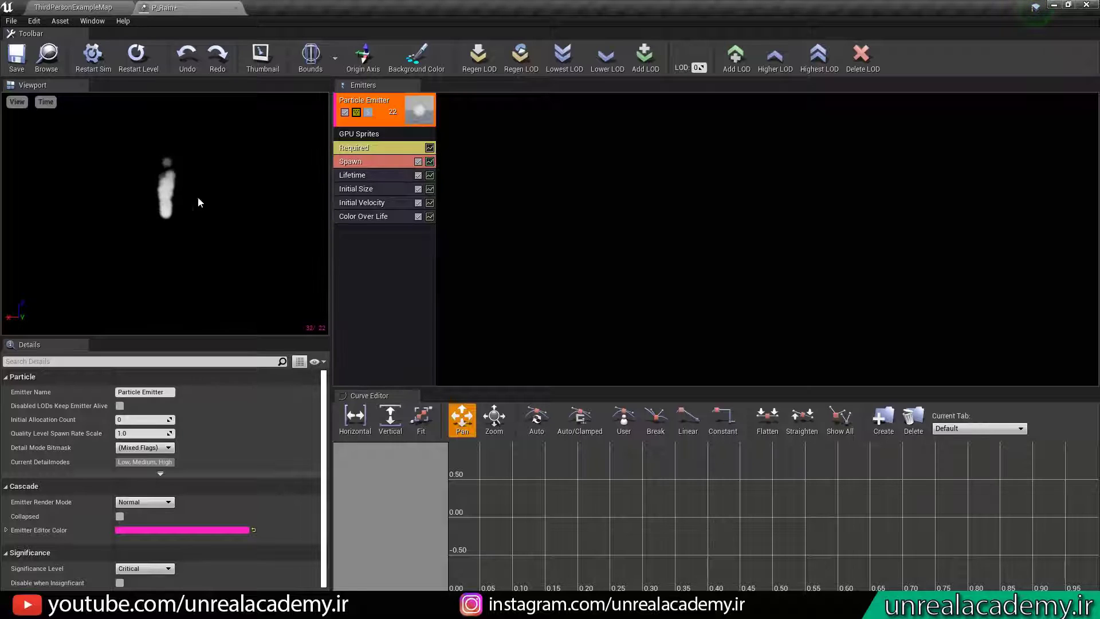
Set the Spawn module's constant rate to 7500 and check the denser particle stream in the preview
left_click(351, 167)
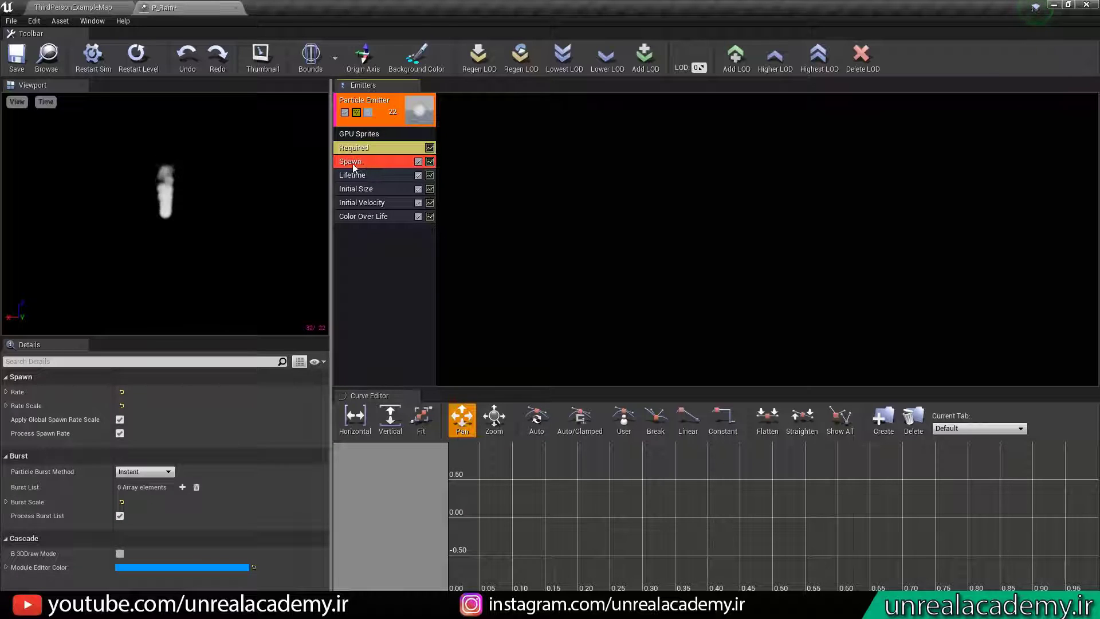
left_click(6, 392)
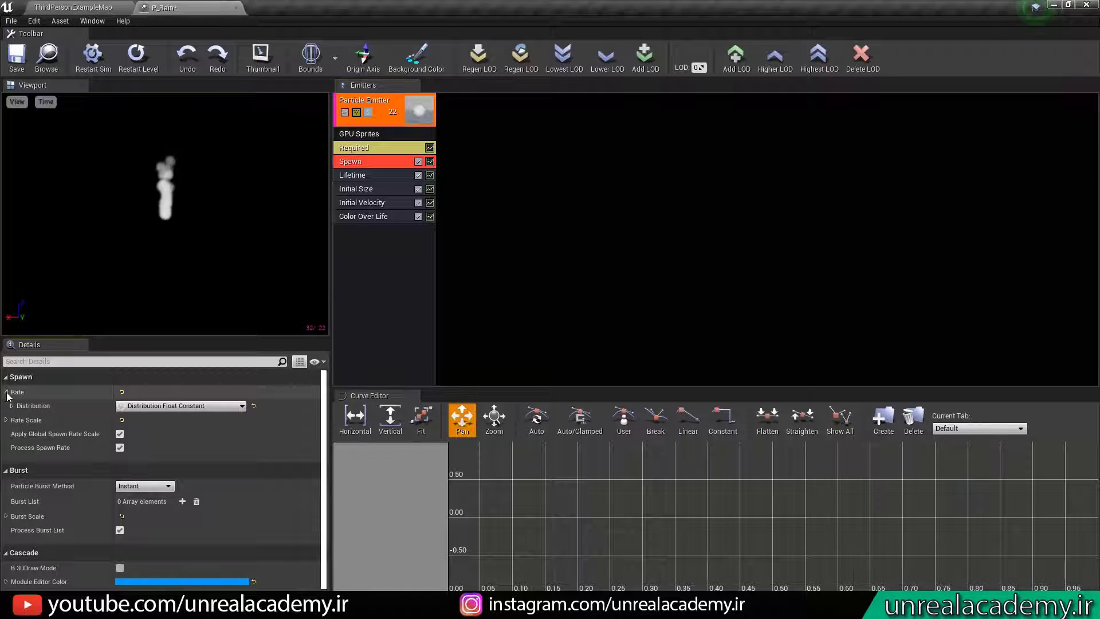
left_click(12, 405)
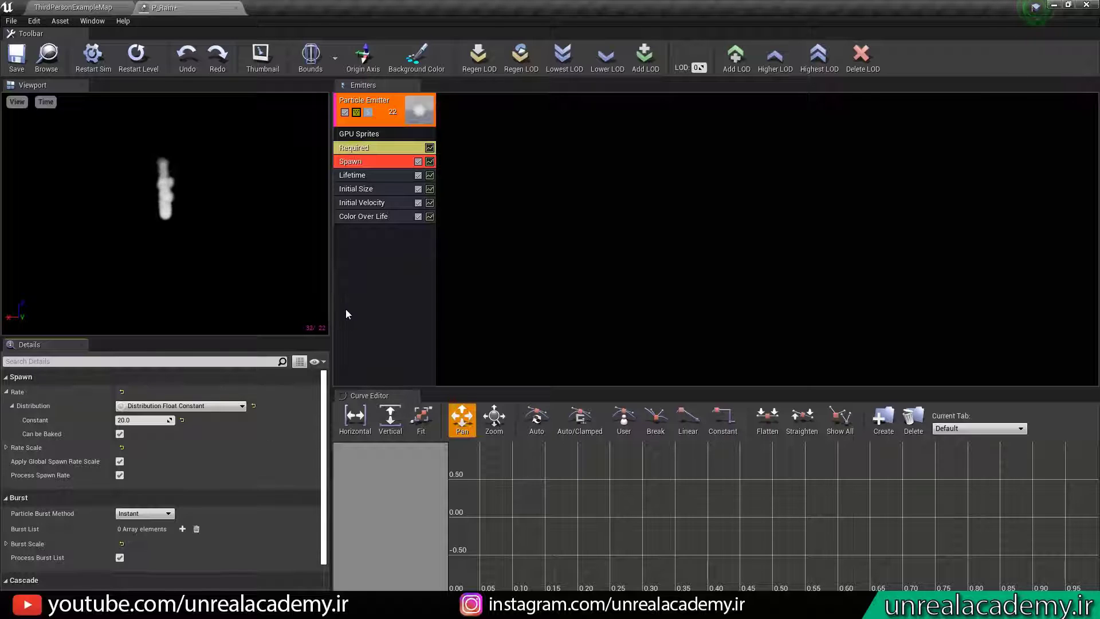
left_click(163, 422)
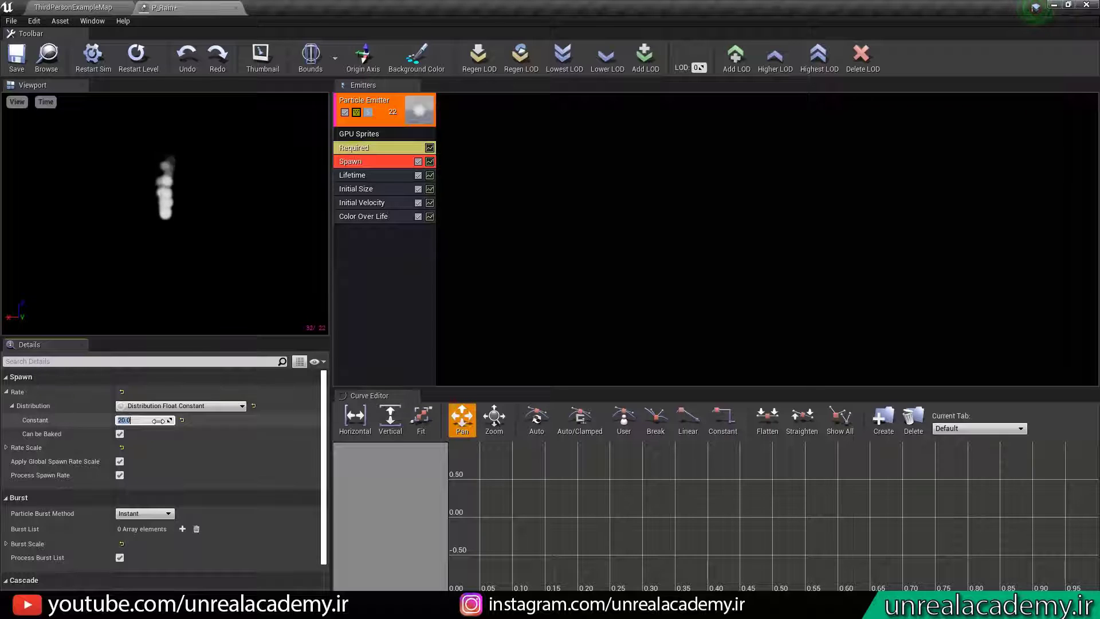
type("5")
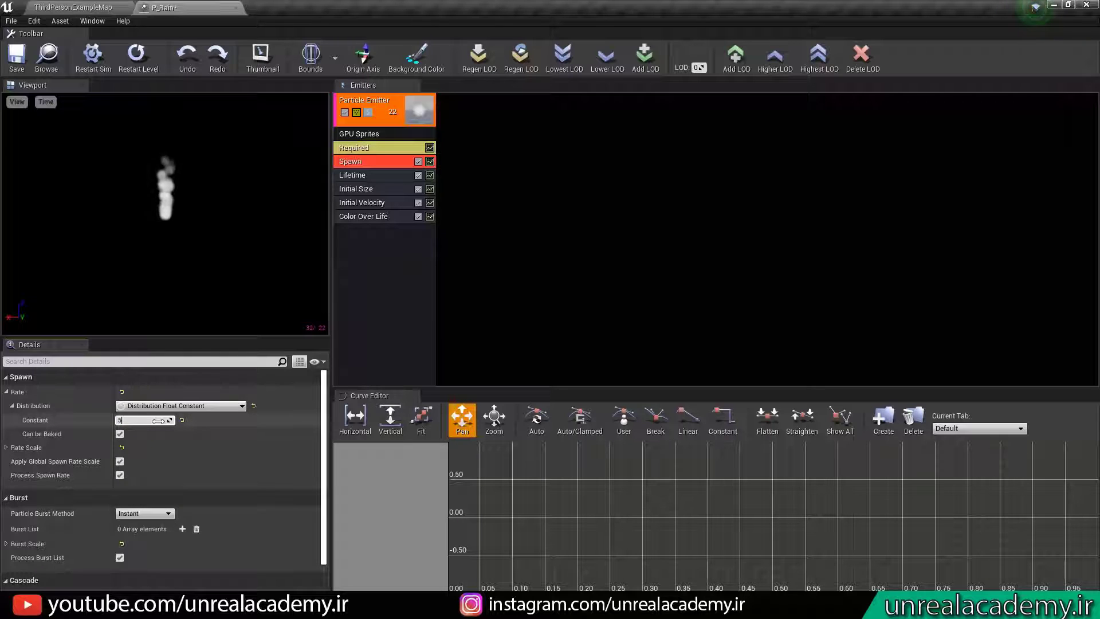
key("BackSpace")
type("7500")
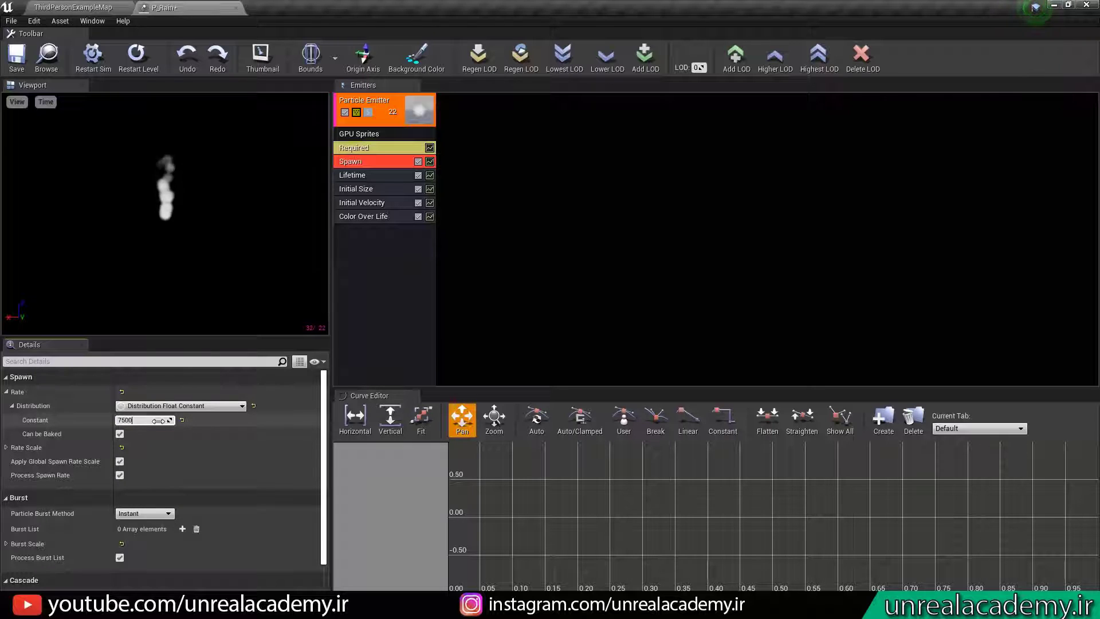
key("Return")
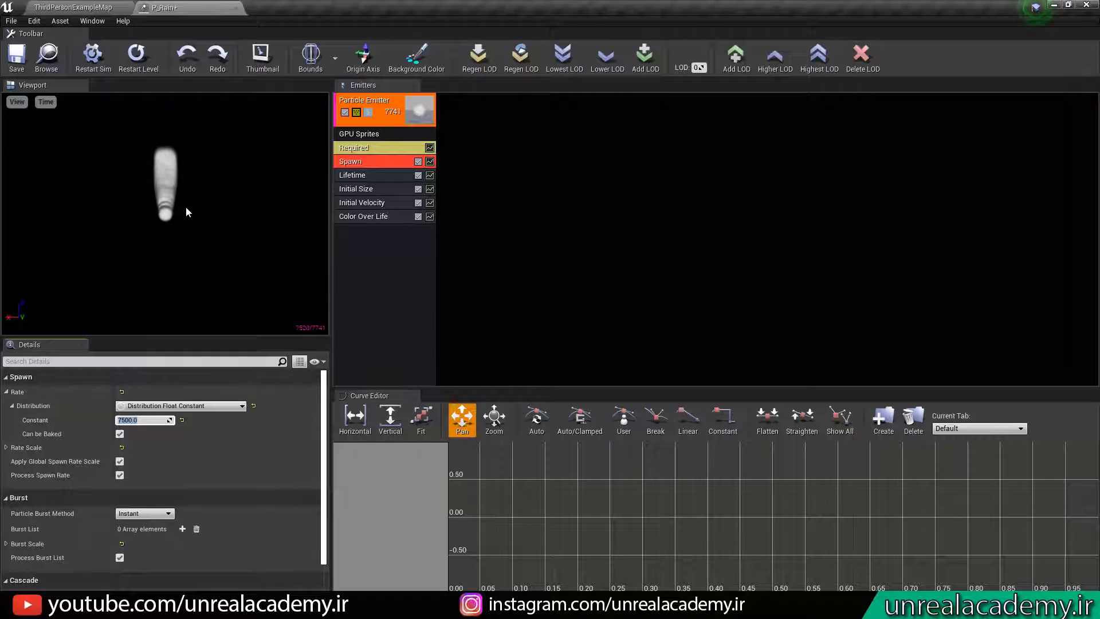
mouse_move(212, 201)
right_mouse_down()
mouse_move(188, 201)
mouse_move(206, 202)
right_mouse_up()
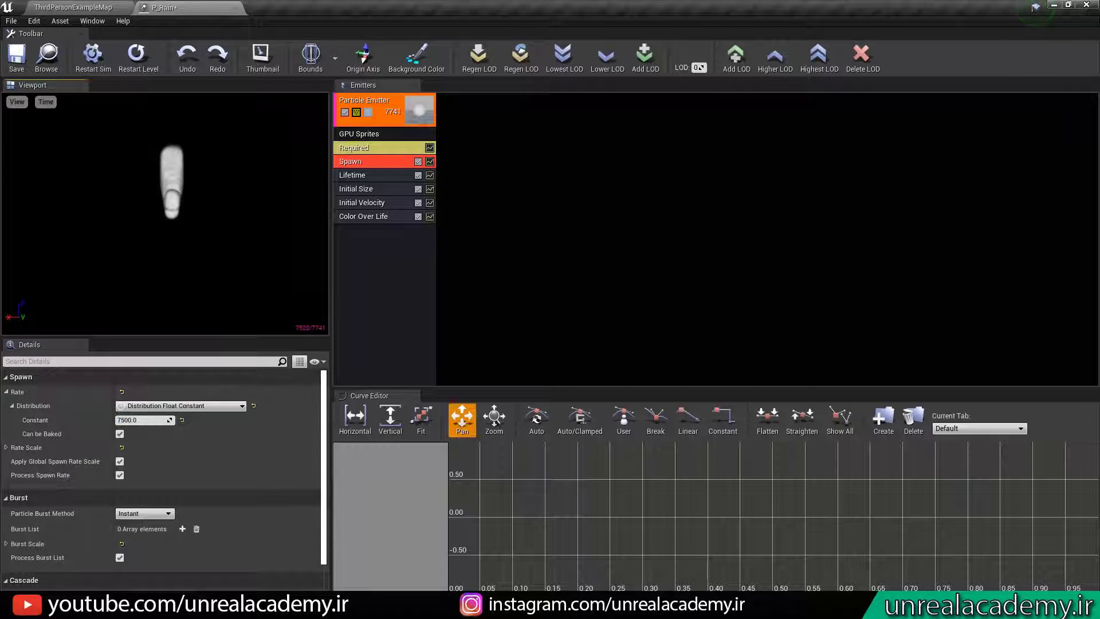
Set the Lifetime module's uniform distribution to 5 for both Min and Max
left_click(360, 175)
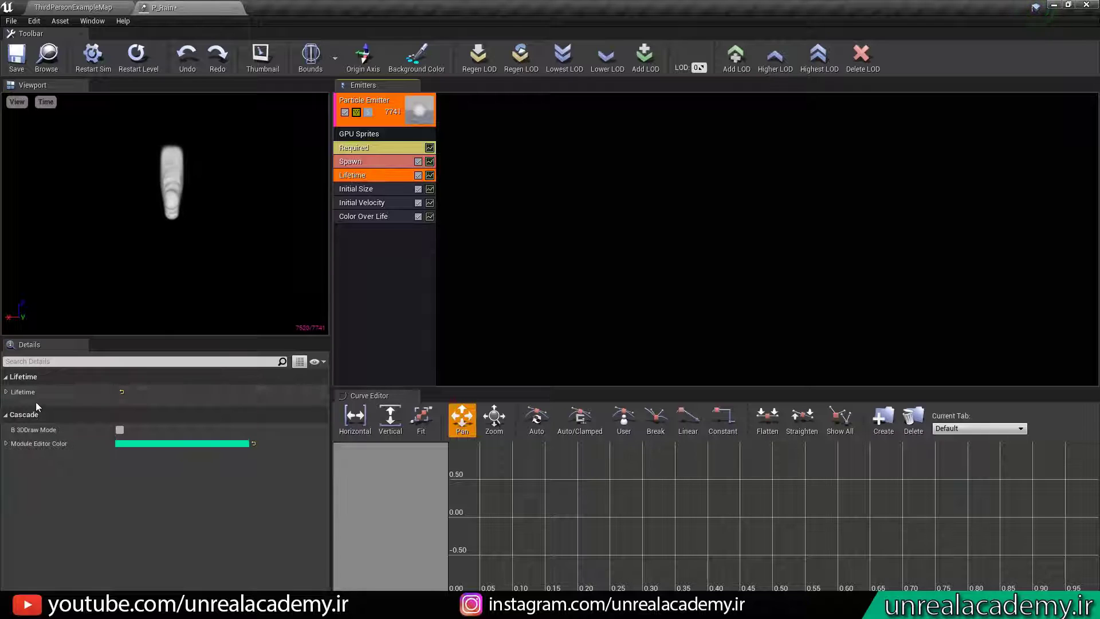
left_click(6, 392)
left_click(12, 406)
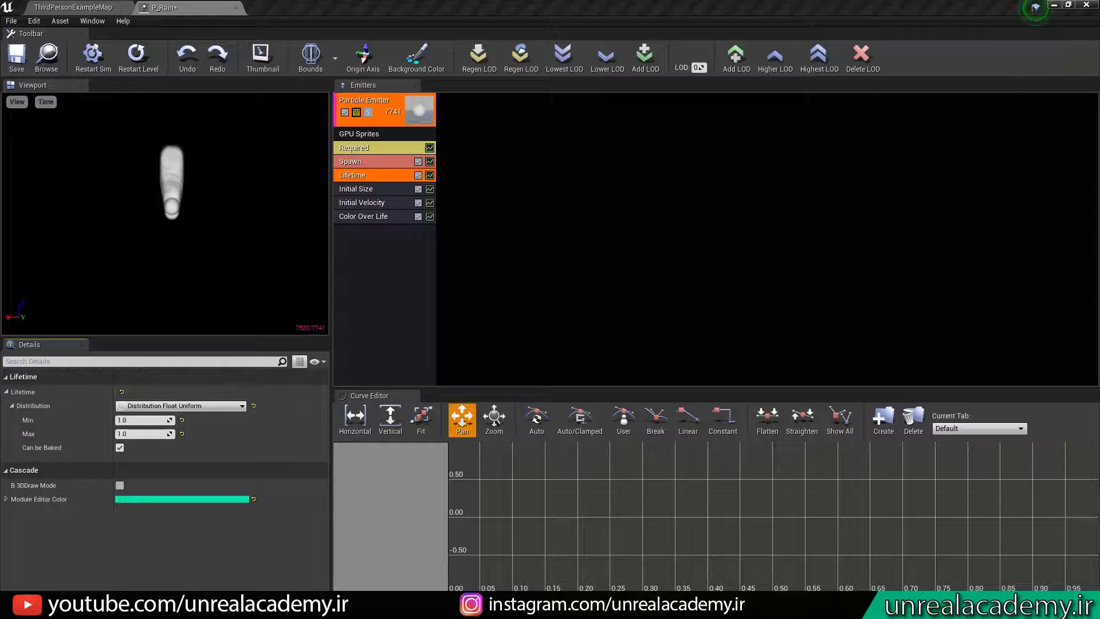
left_click(142, 419)
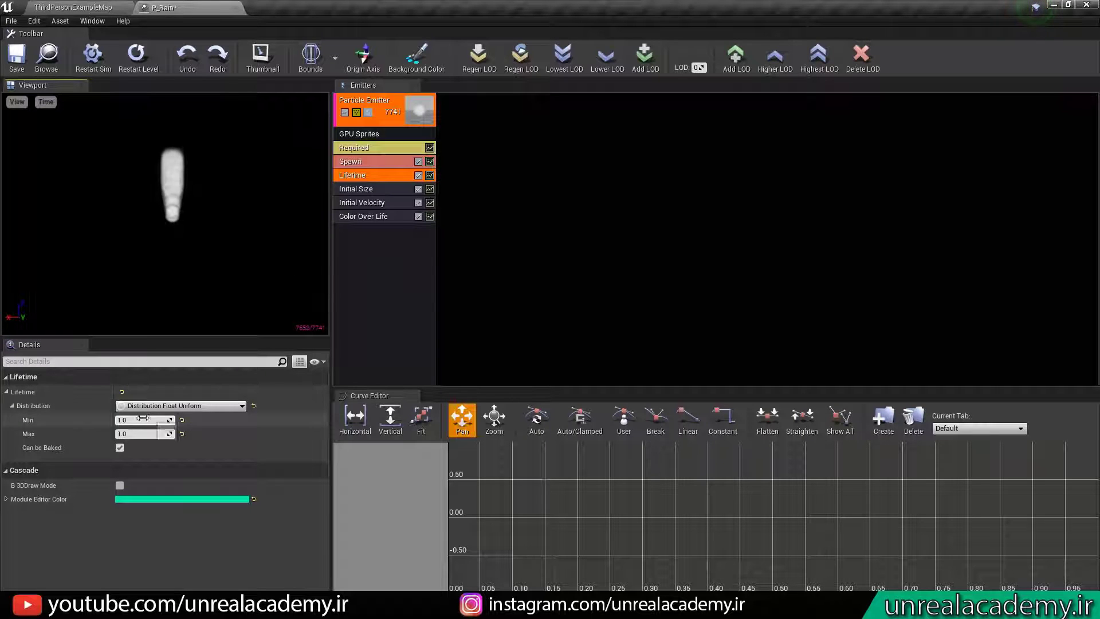
type("5")
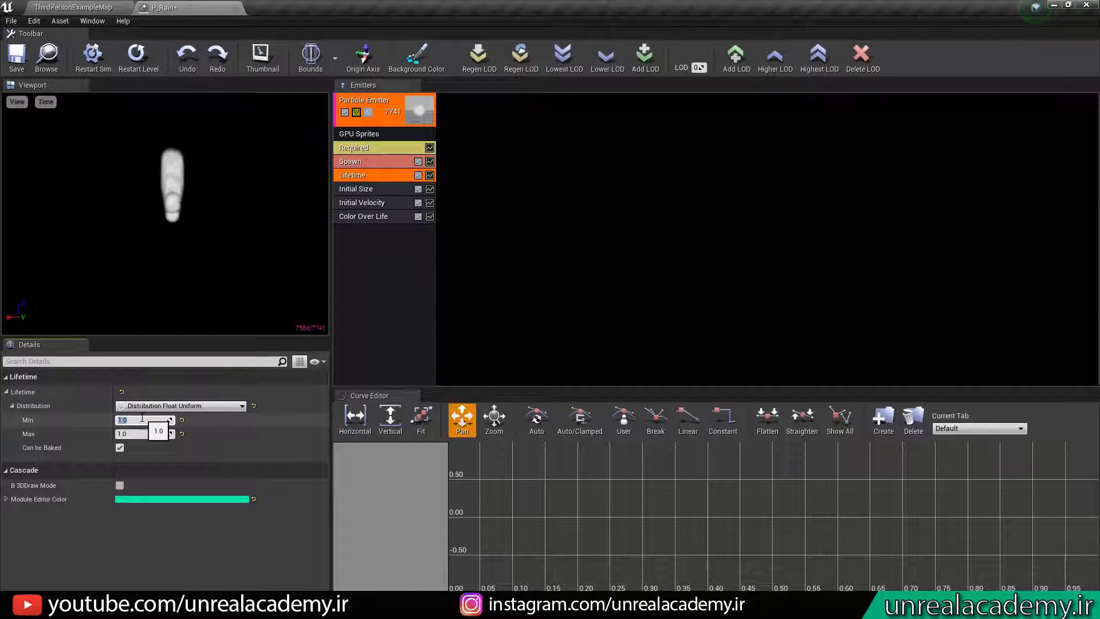
key("Tab")
type("5")
key("Return")
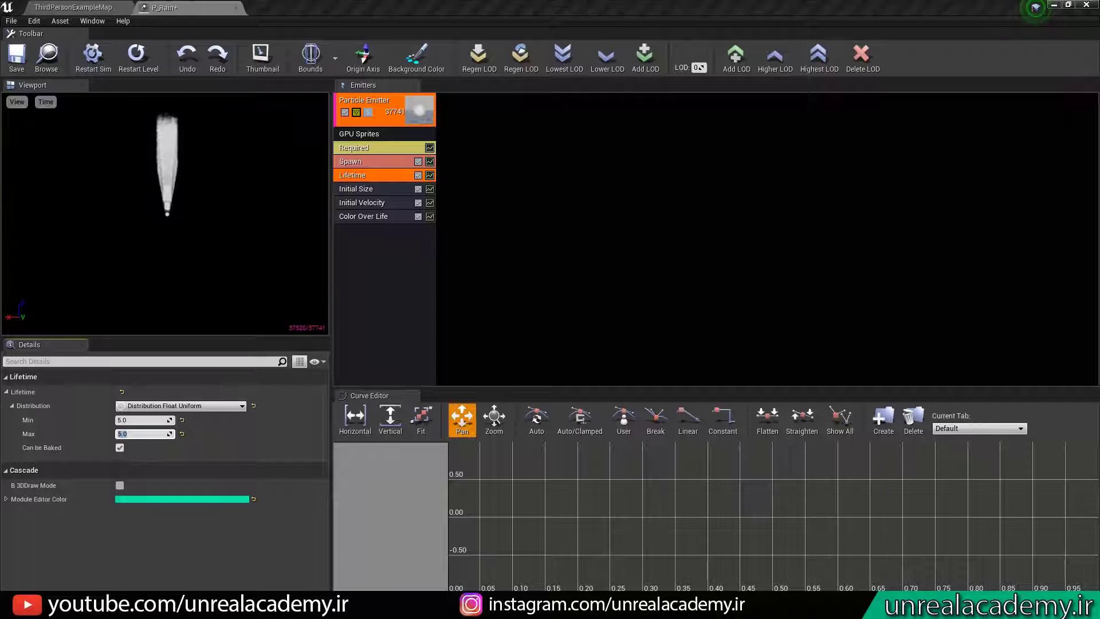
Set the Initial Size module's Start Size maximum to X 3, Y 3 and Z 10
left_click(357, 195)
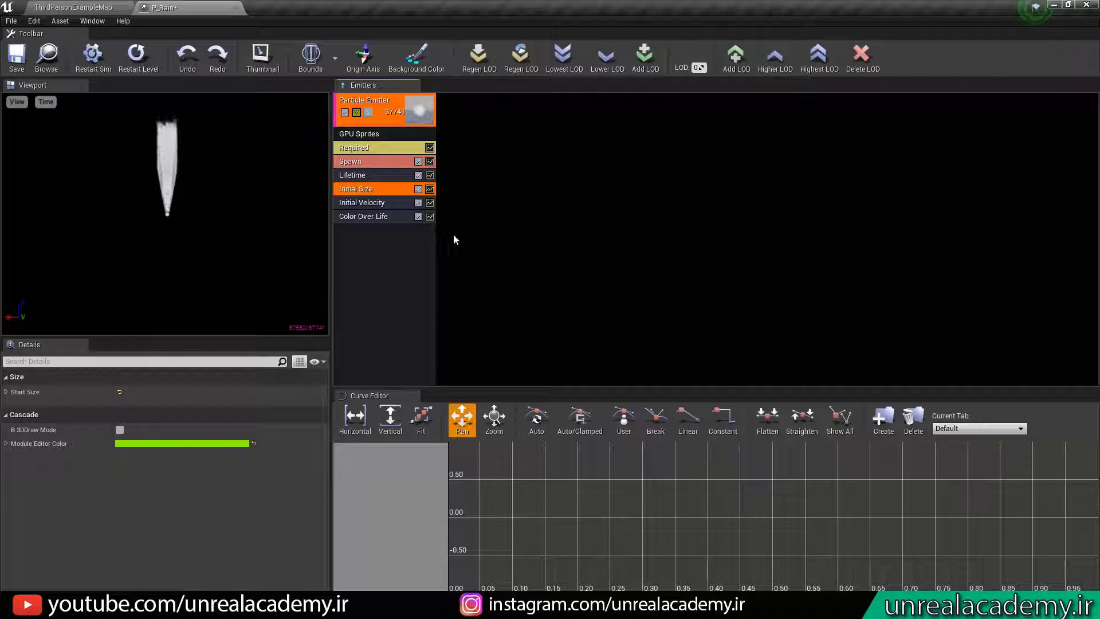
left_click(11, 405)
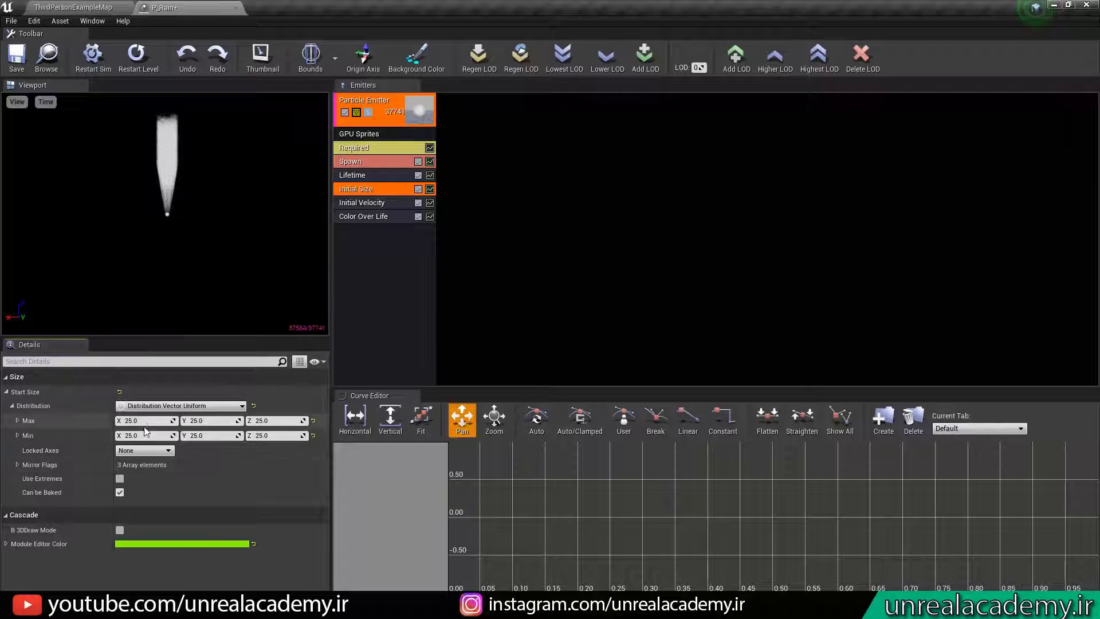
scroll(167, 201, "up", 10)
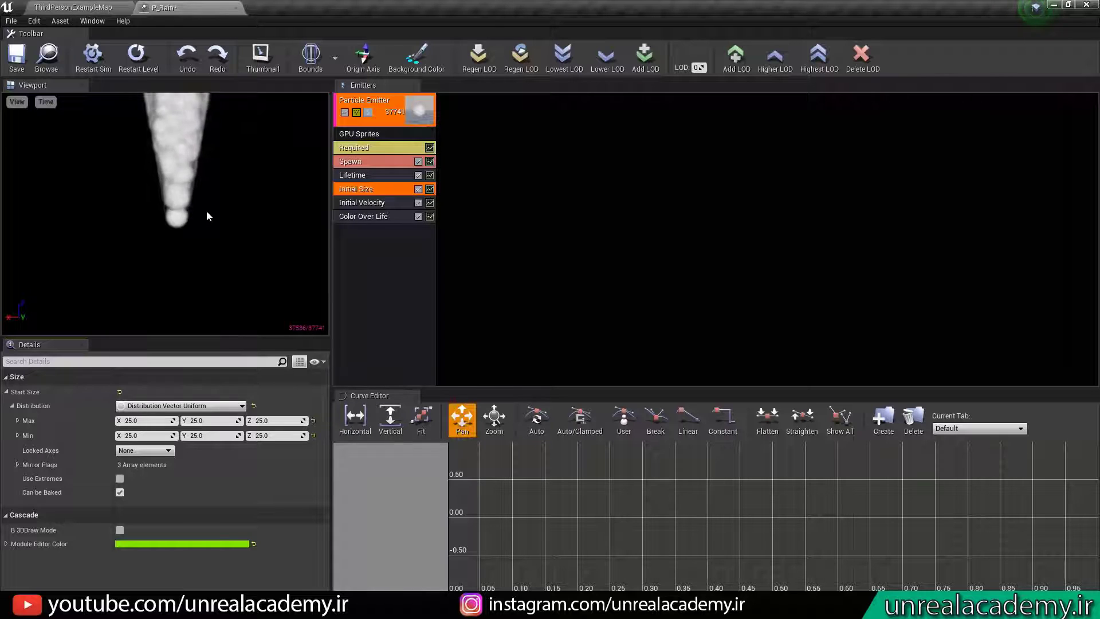
left_click(147, 420)
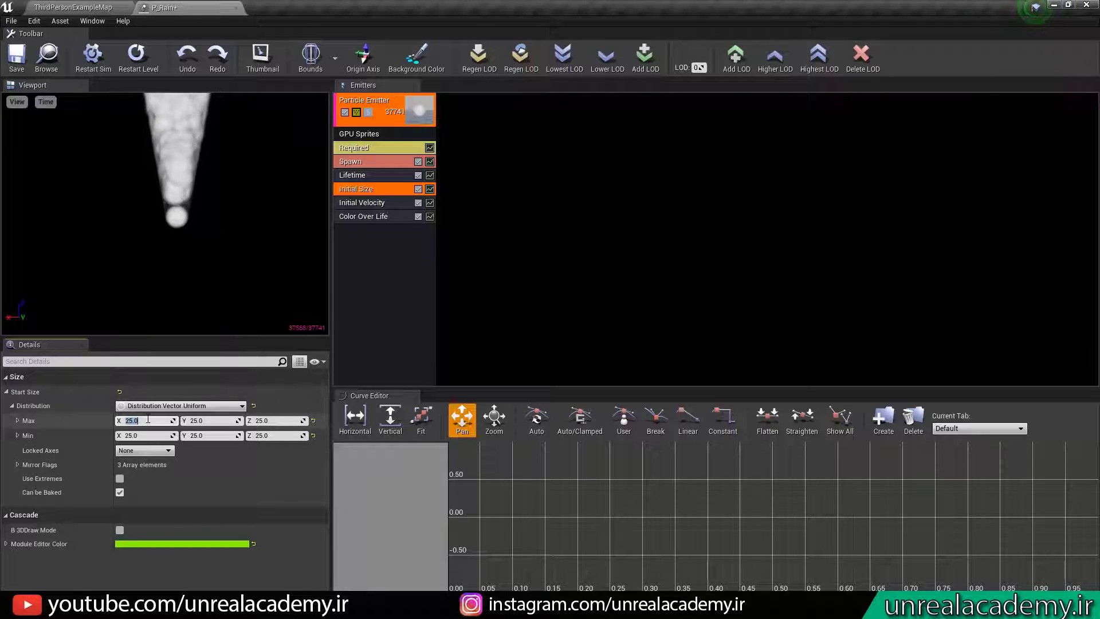
type("3")
key("Tab")
type("3")
key("Return")
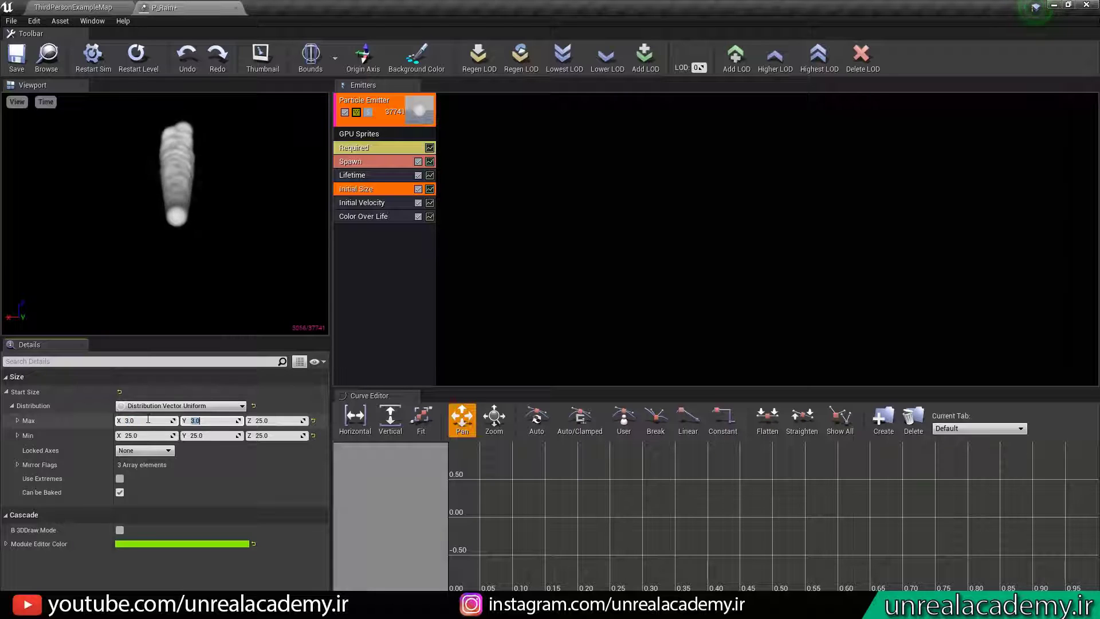
key("Tab")
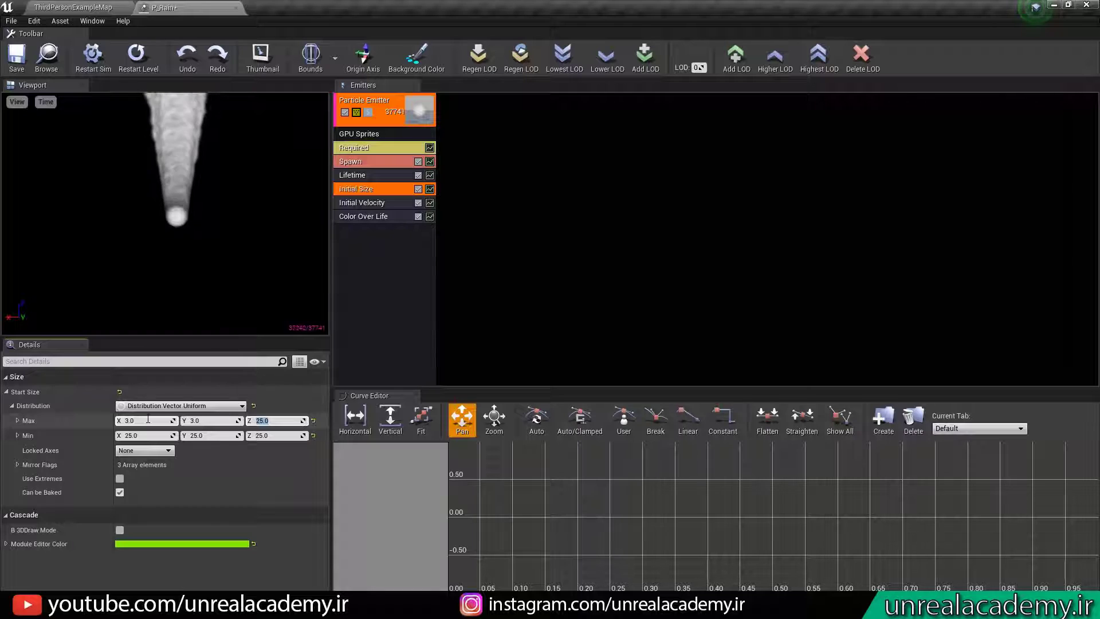
type("10")
key("Return")
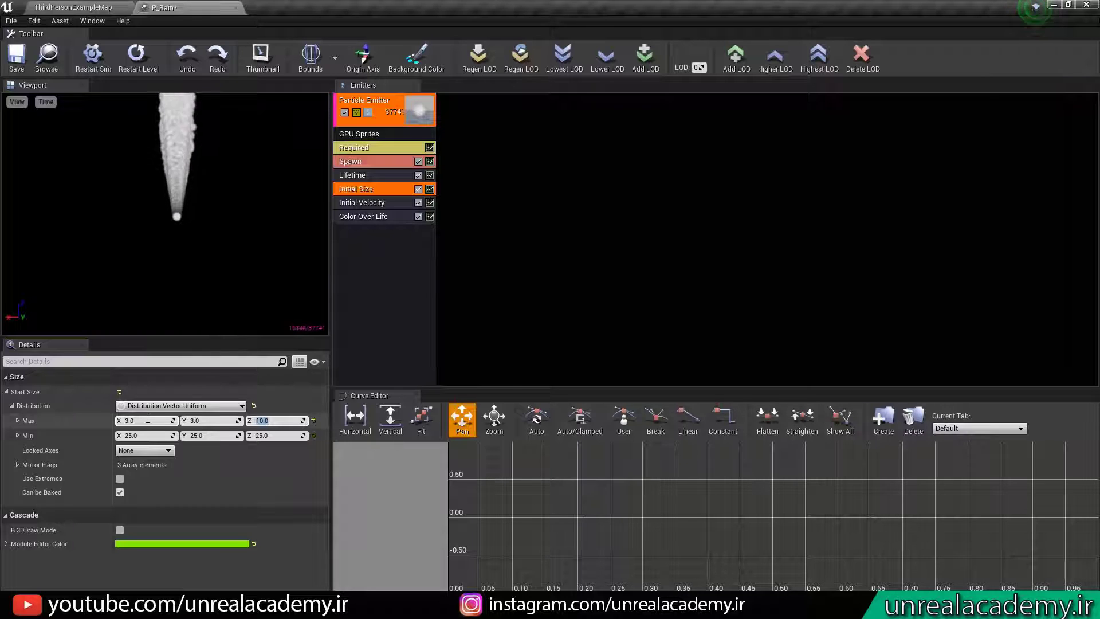
Set the Initial Size module's Start Size minimum to X 3, Y 3 and Z -10
left_click(142, 437)
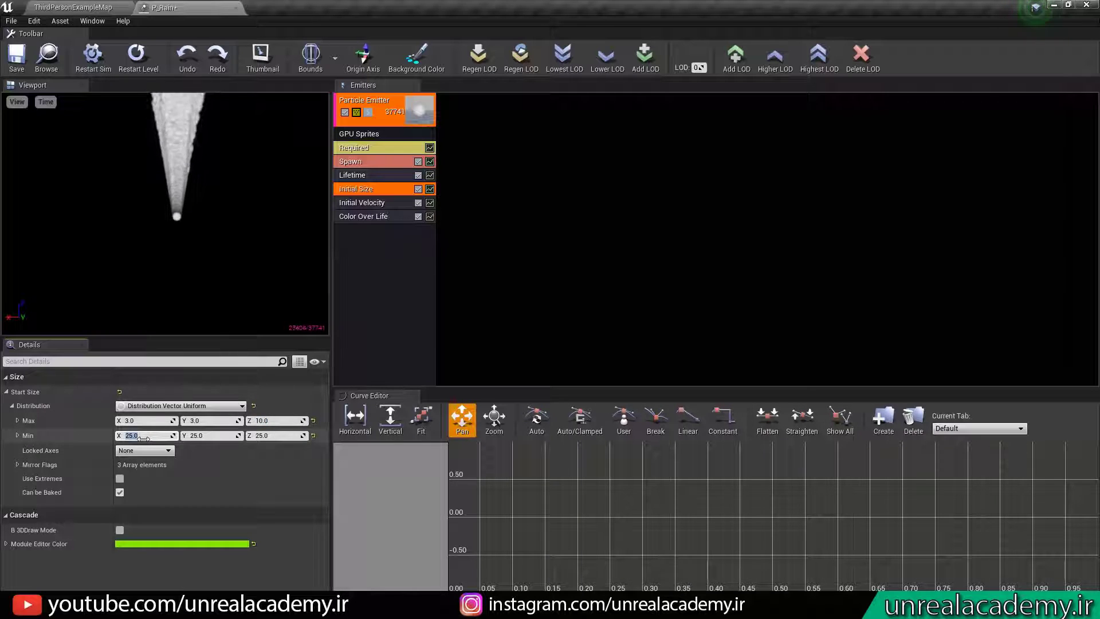
type("3")
key("Tab")
type("3")
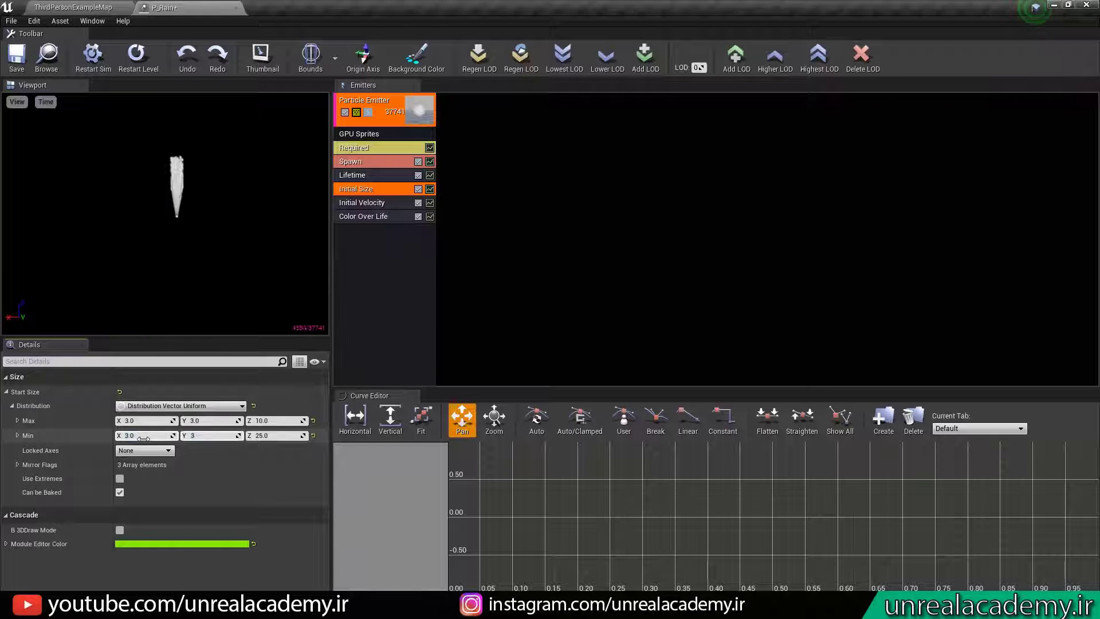
key("Tab")
type("-10")
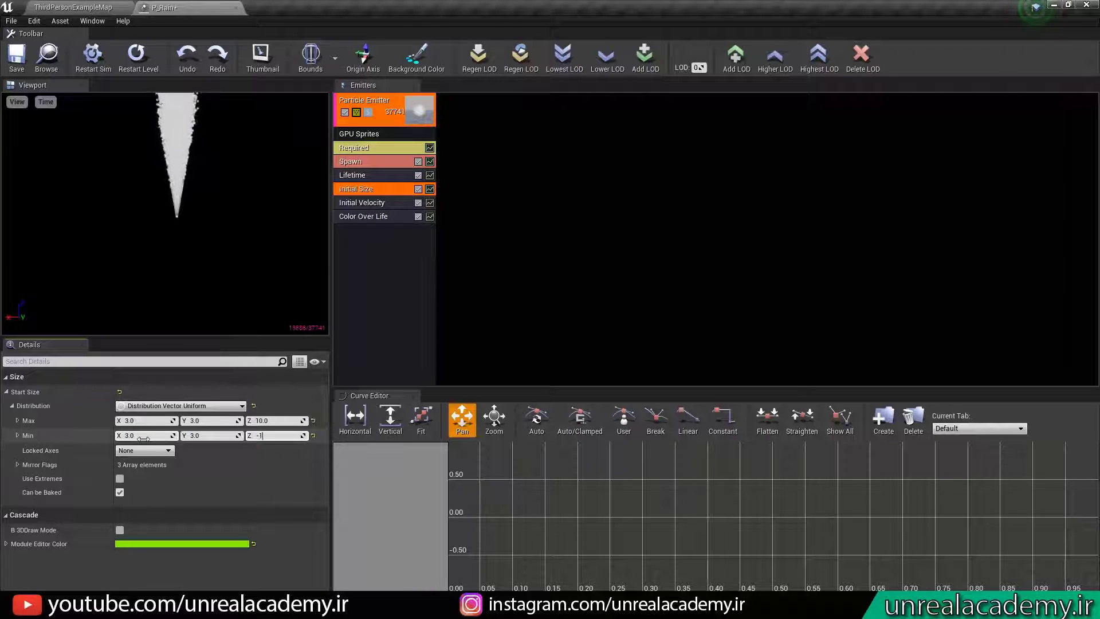
key("Return")
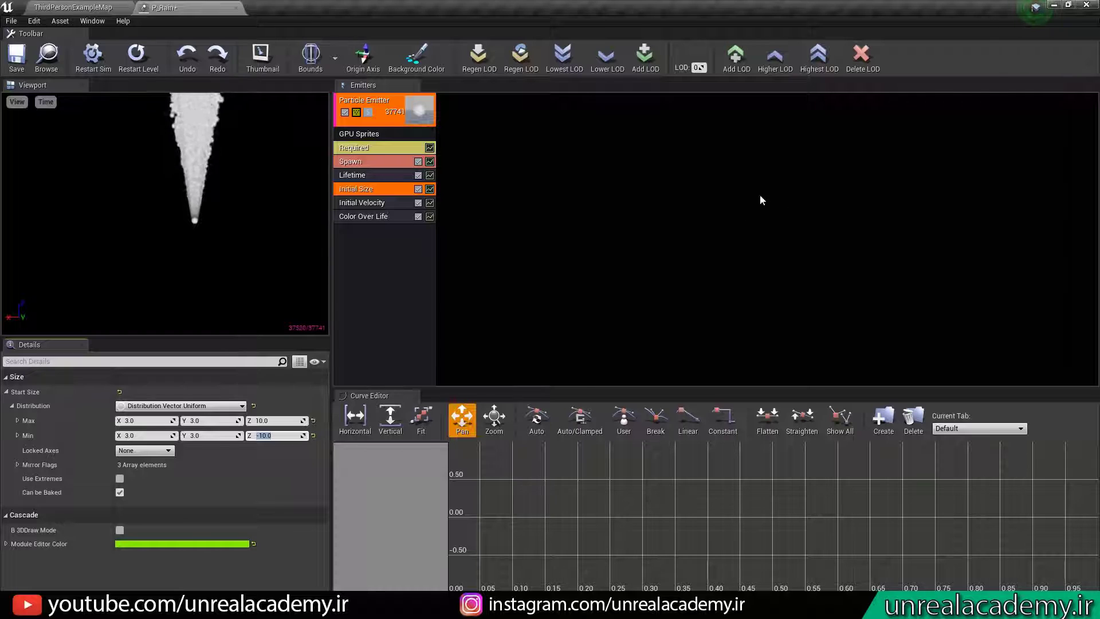
Set the Initial Velocity module's Start Velocity maximum to 0 on X, Y and Z
left_click(372, 202)
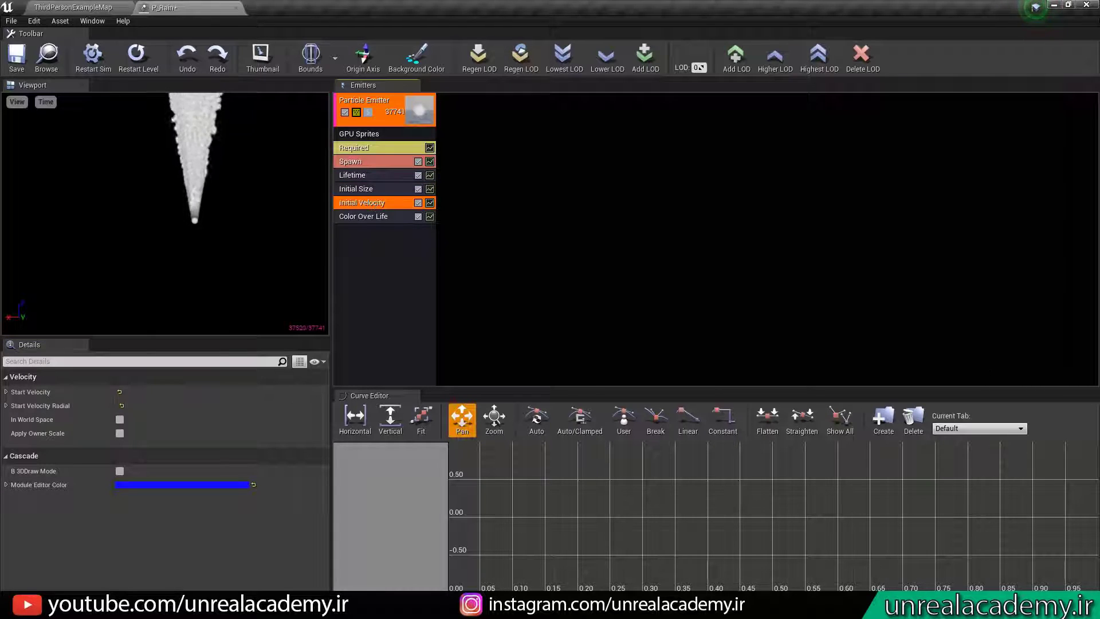
left_click(6, 393)
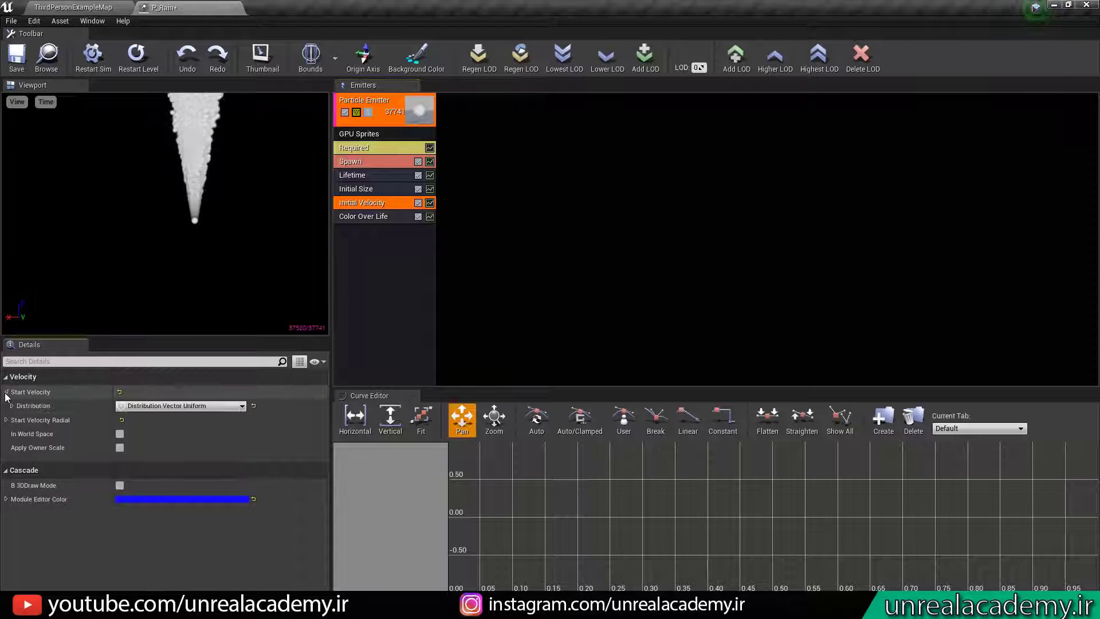
left_click(12, 406)
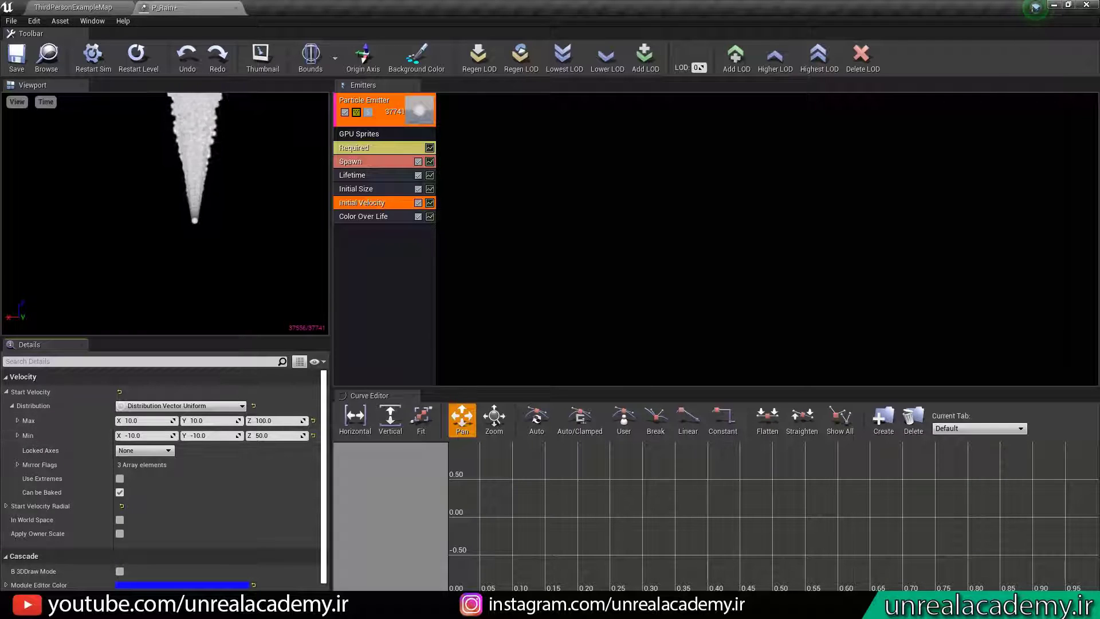
left_click(143, 421)
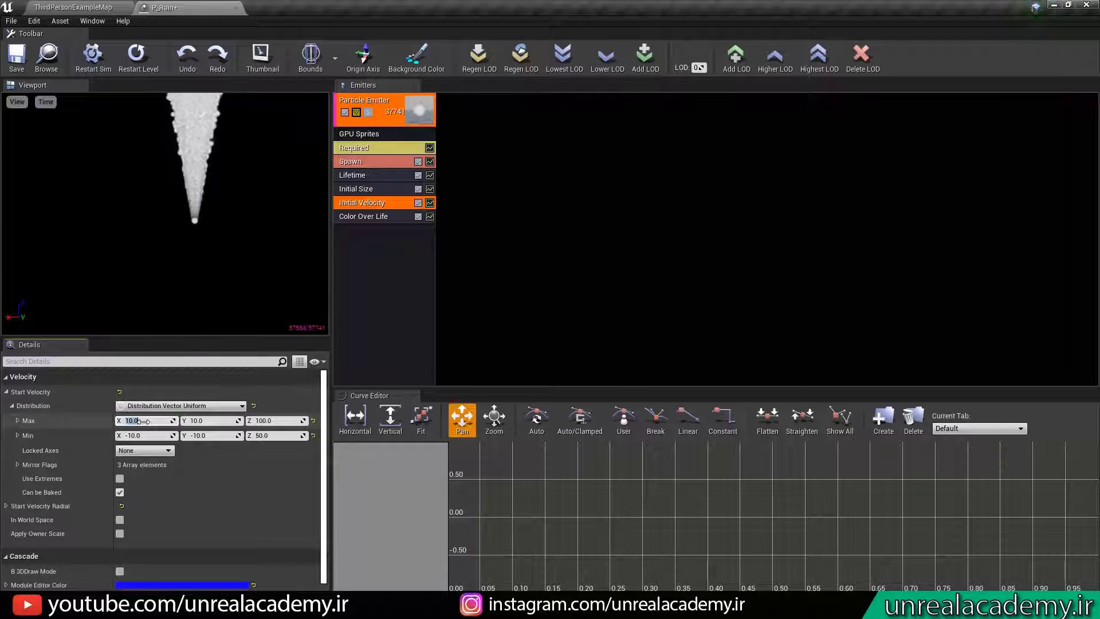
type("0")
key("Tab")
type("0")
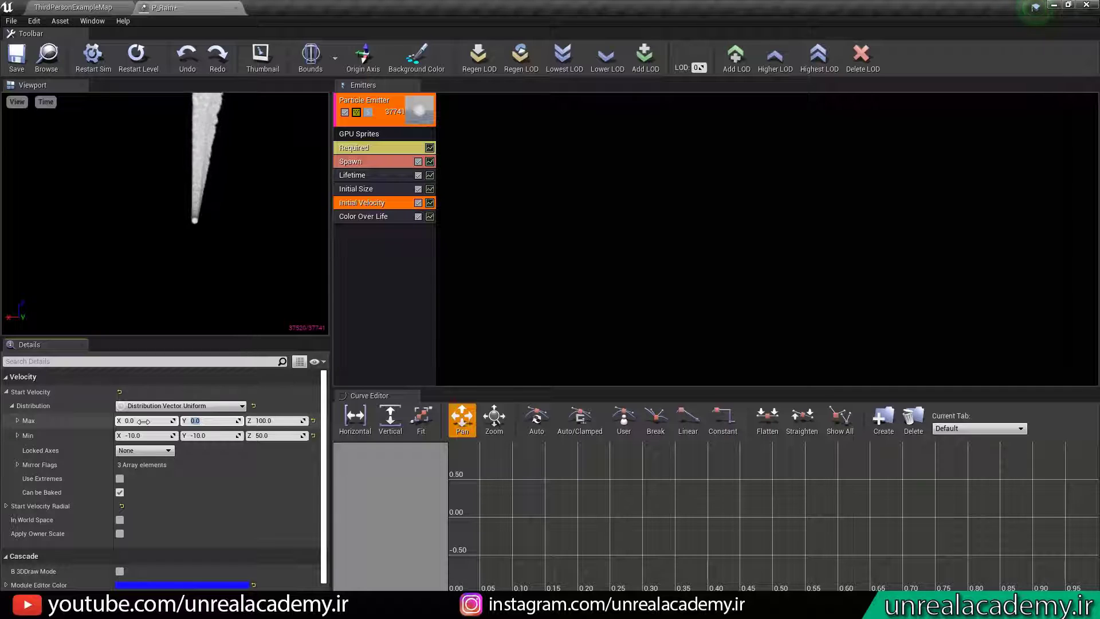
key("Tab")
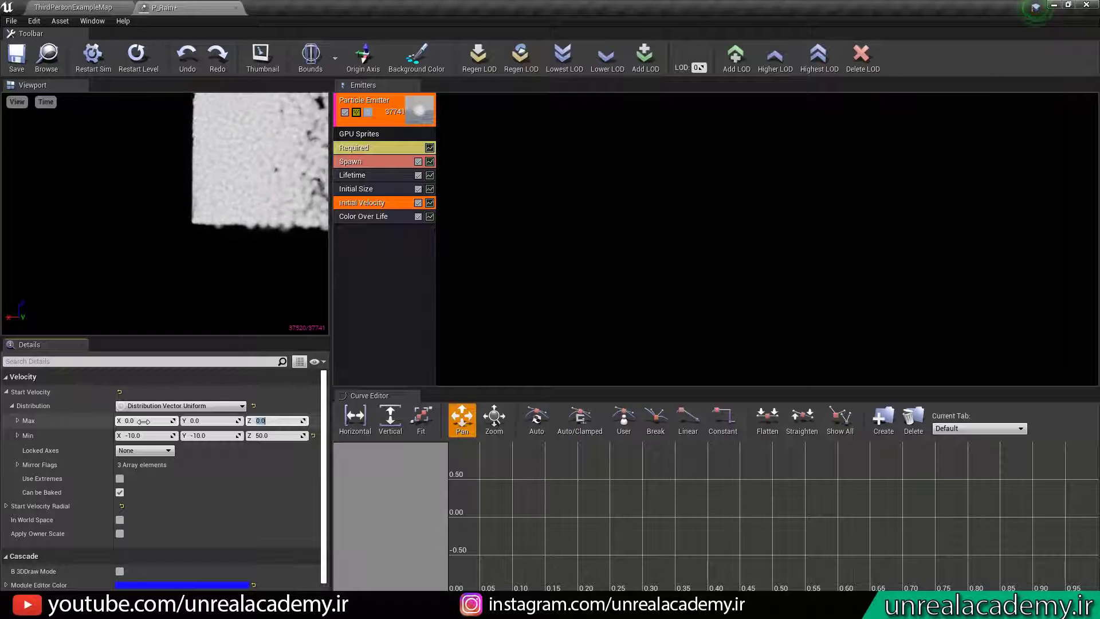
Set the Start Velocity minimum to X 0, Y 0 and Z -500 so the particles fall downward
key("Tab")
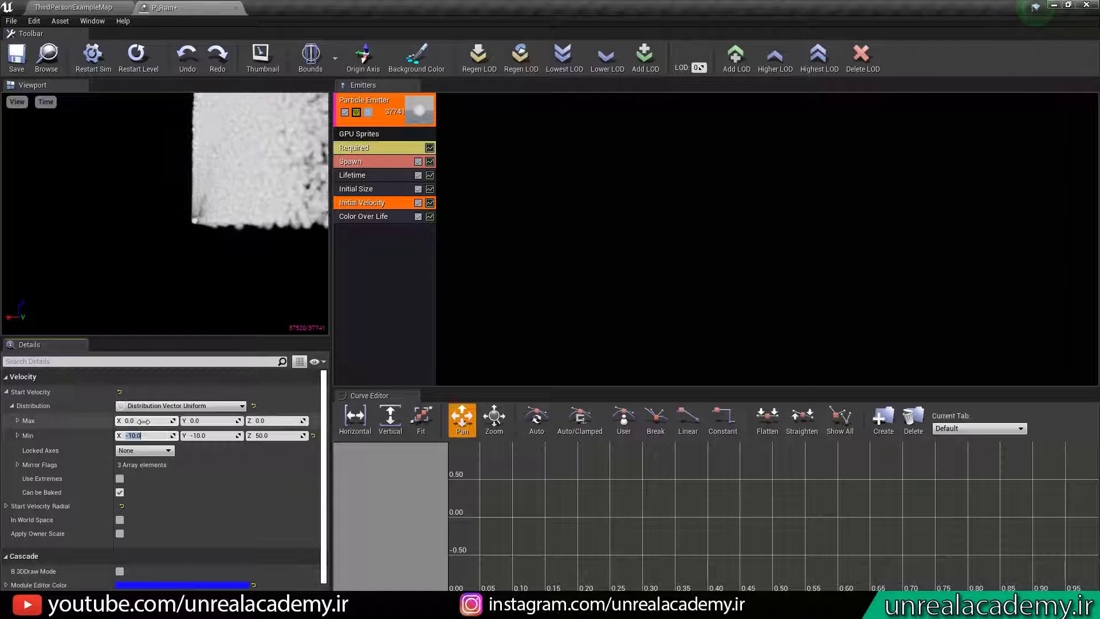
type("0")
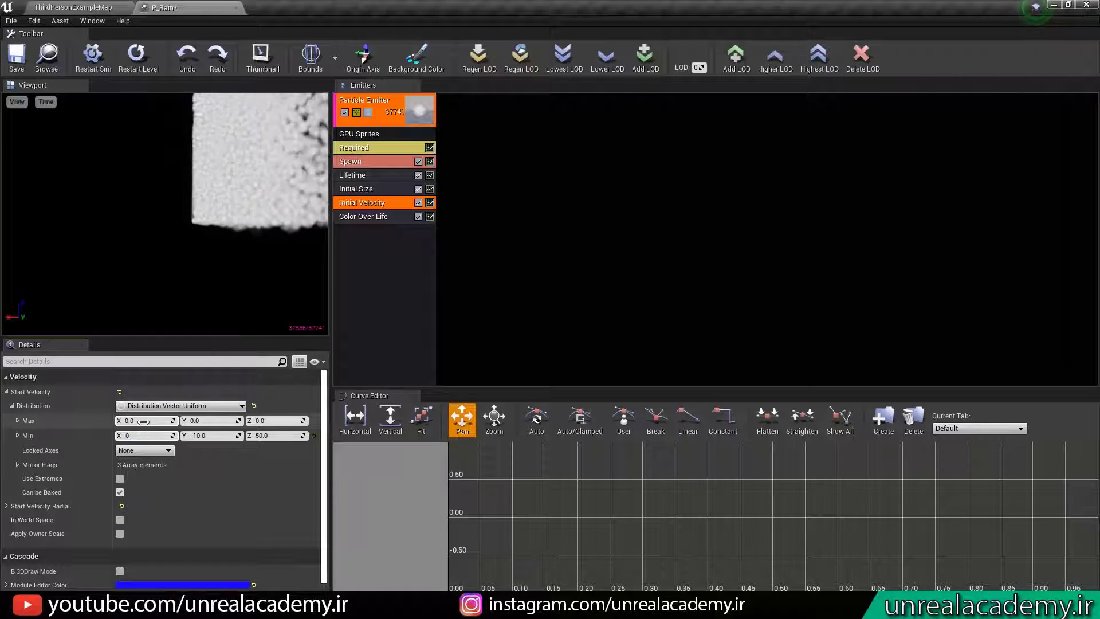
key("Tab")
type("0")
key("Tab")
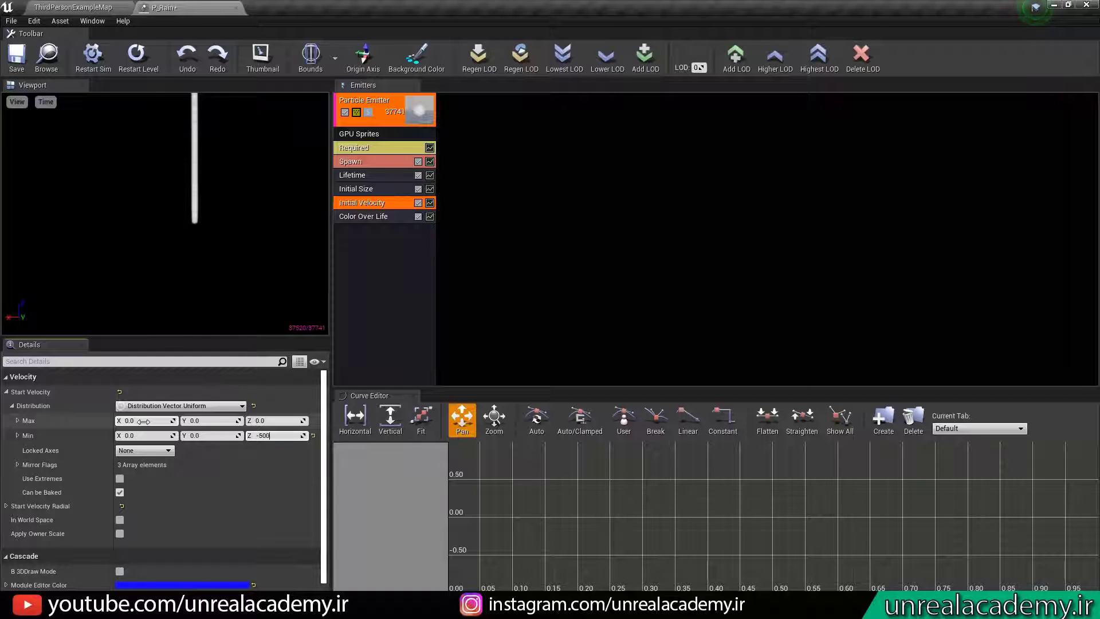
type("-500")
key("Return")
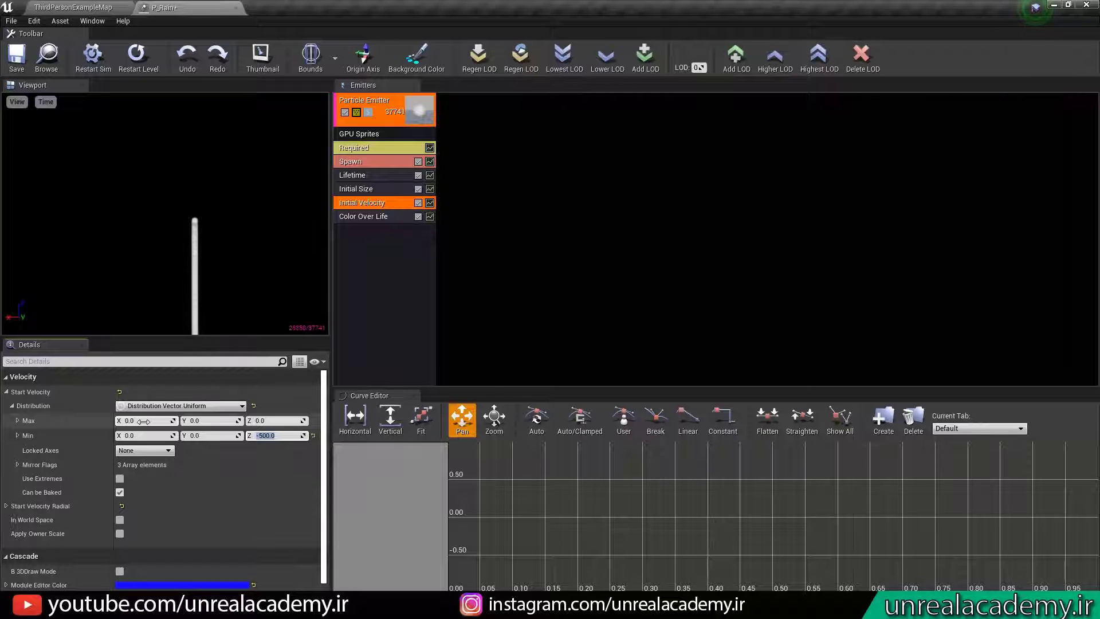
Set the Out Val of point 0 in the Color Over Life constant curve to a pale grey-blue, about sRGB hex C7DBE2
left_click(366, 217)
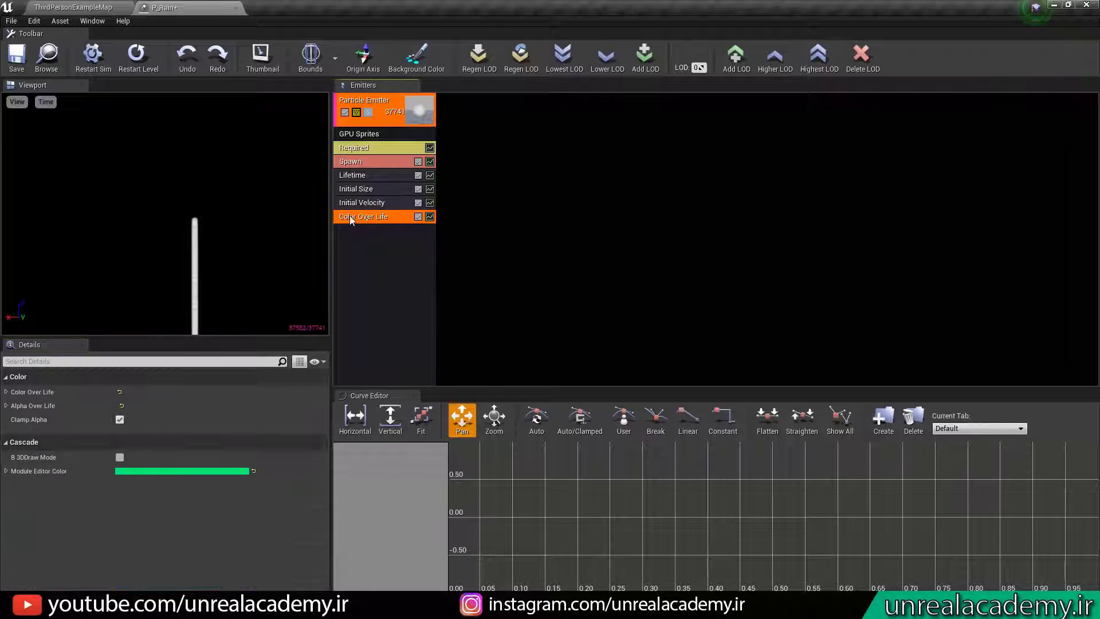
left_click(6, 392)
left_click(12, 406)
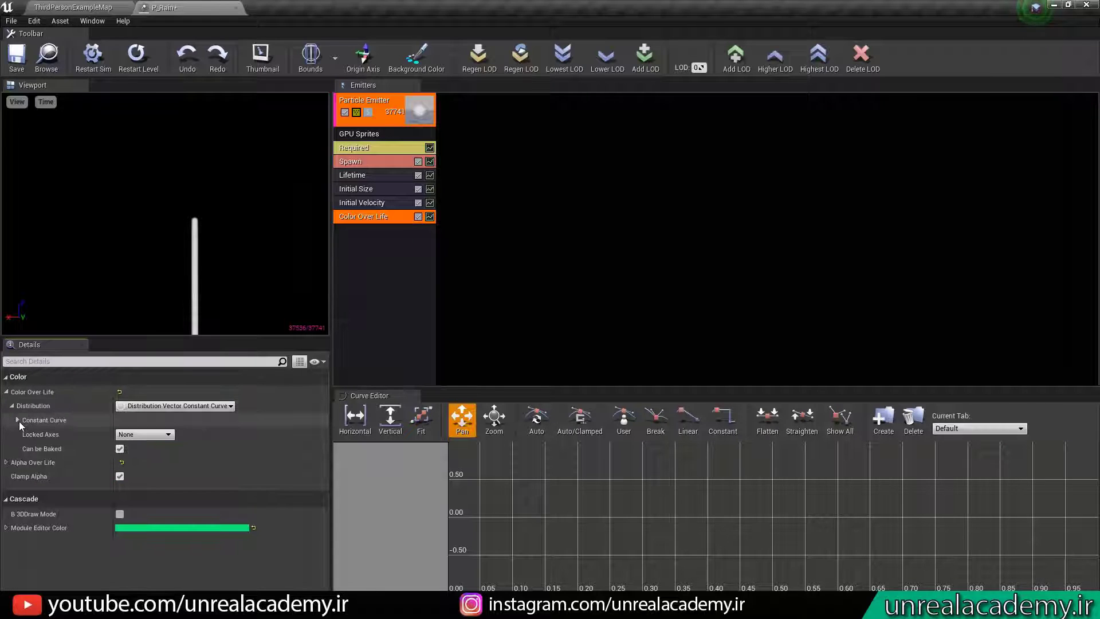
left_click(19, 421)
left_click(23, 436)
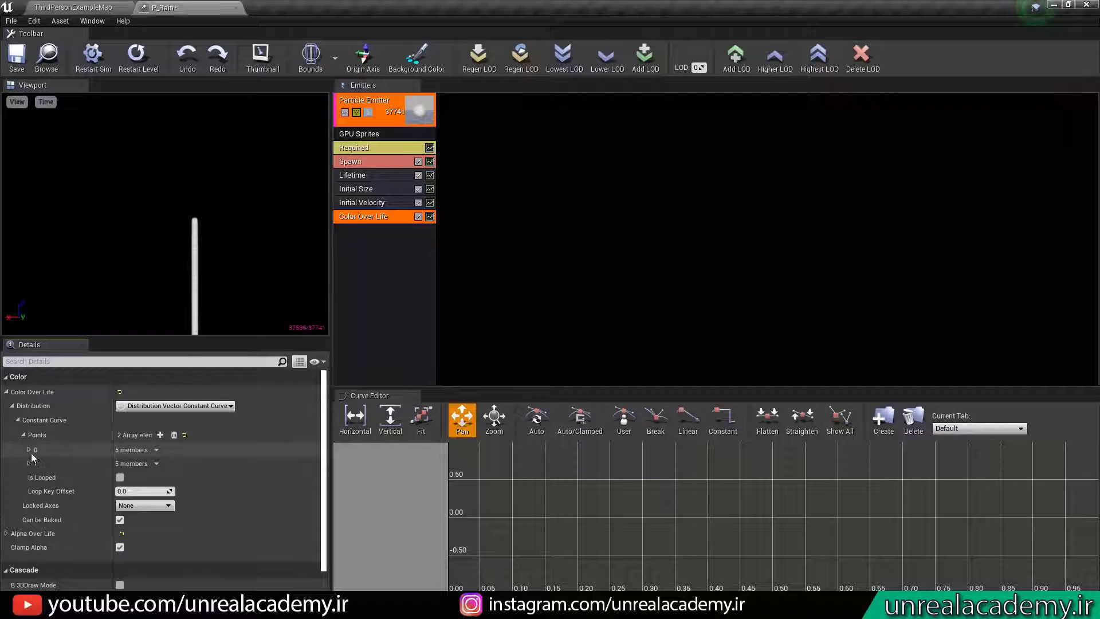
left_click(30, 450)
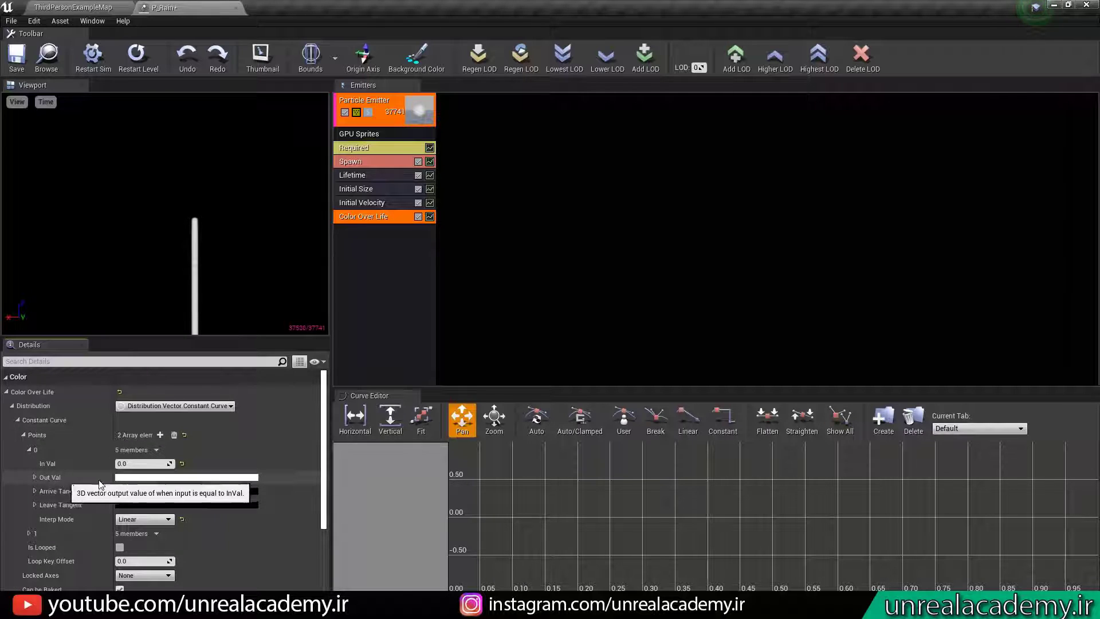
left_click(159, 479)
left_click_drag(270, 363, 194, 373)
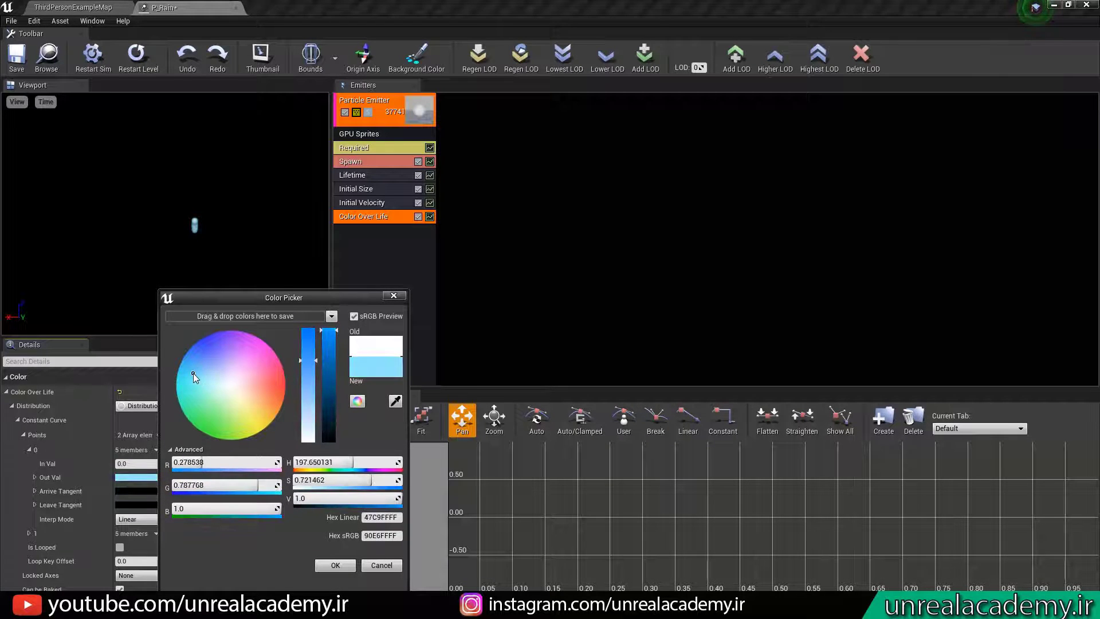
left_click_drag(311, 364, 308, 412)
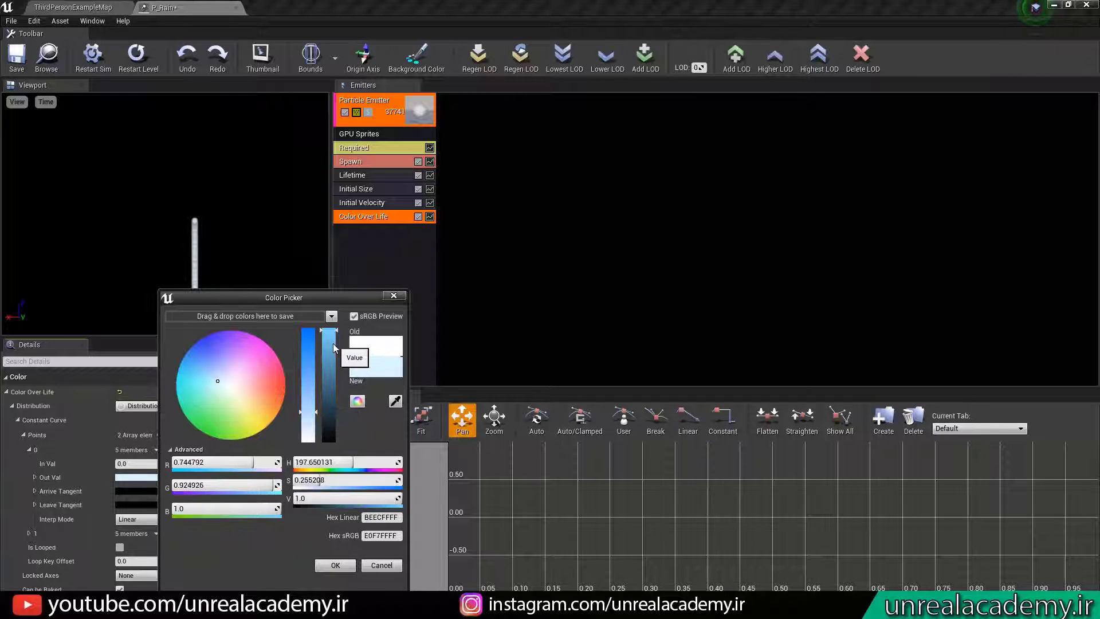
left_click_drag(330, 336, 331, 361)
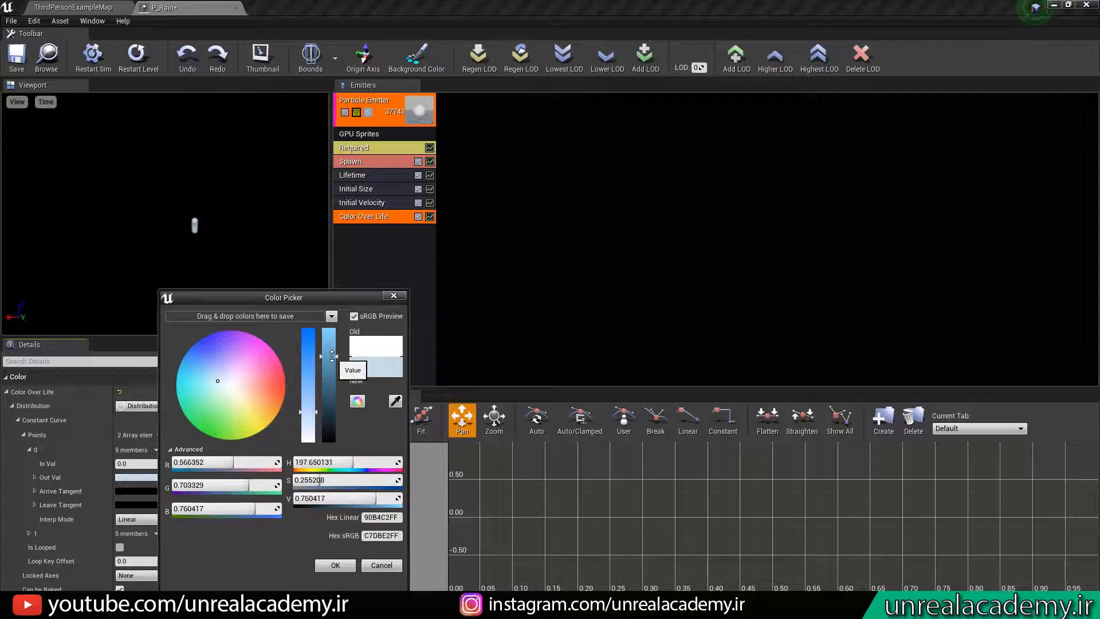
left_click(335, 565)
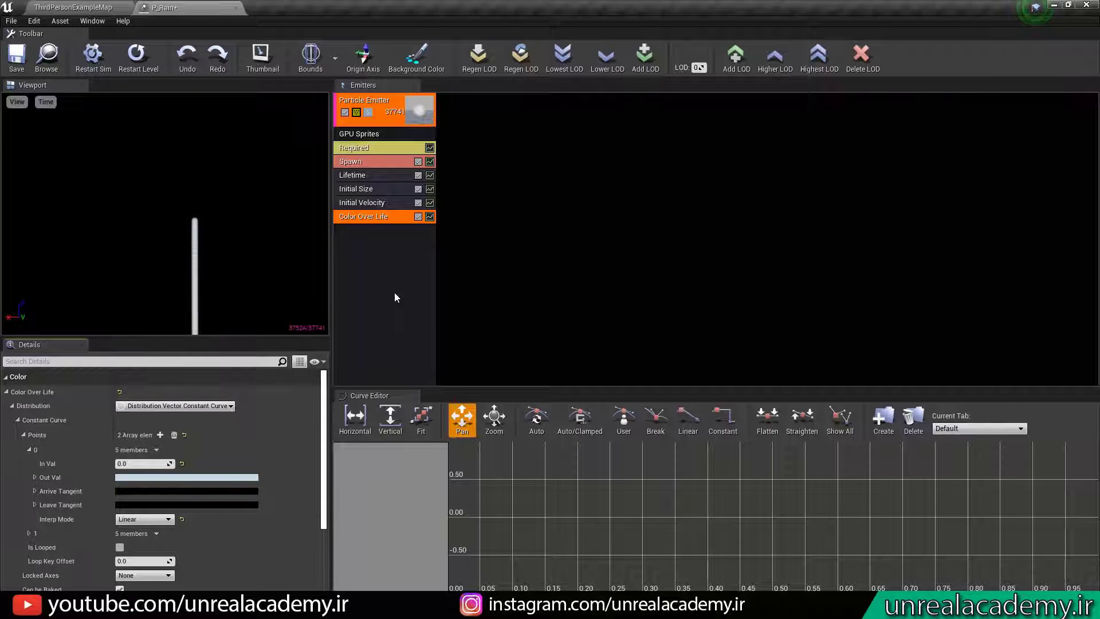
Add an Initial Location module to the particle emitter and expand its Start Location distribution settings
right_click(398, 278)
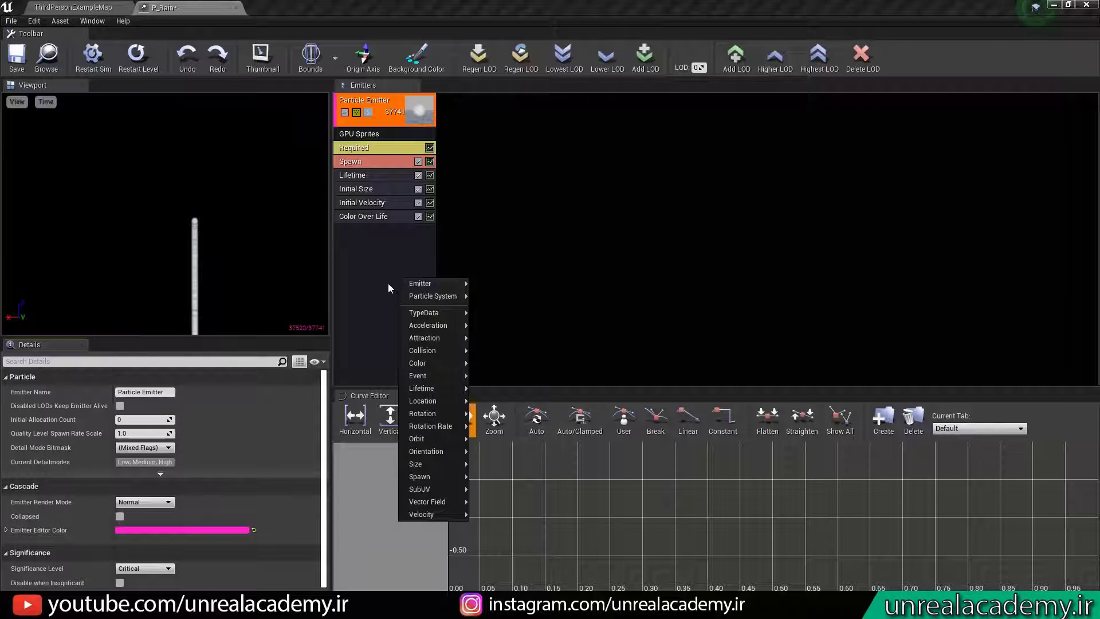
mouse_move(428, 403)
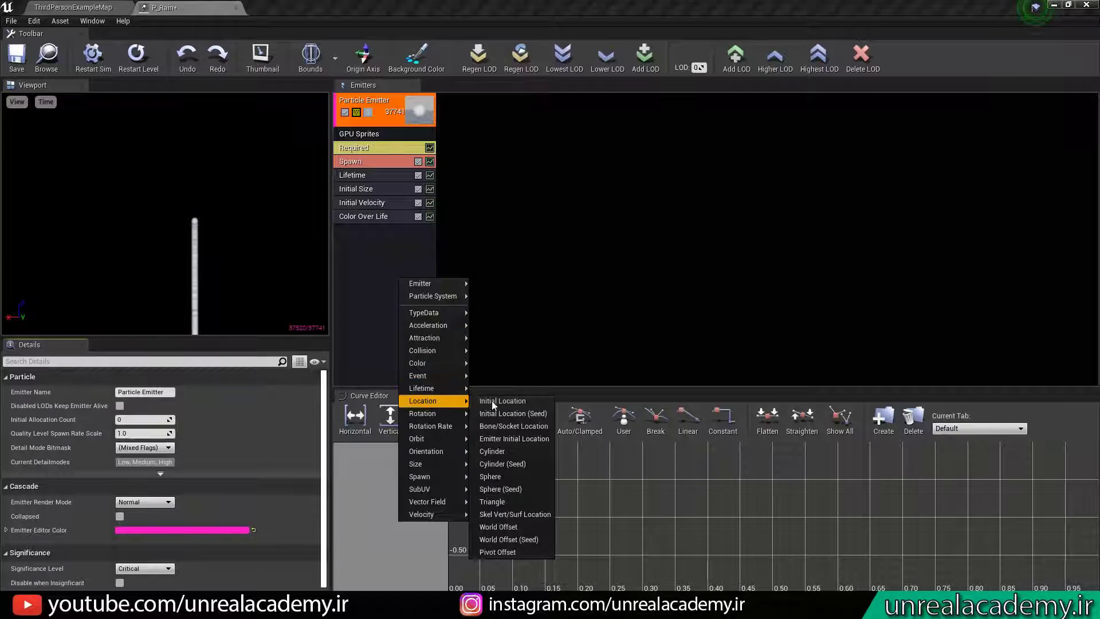
left_click(511, 403)
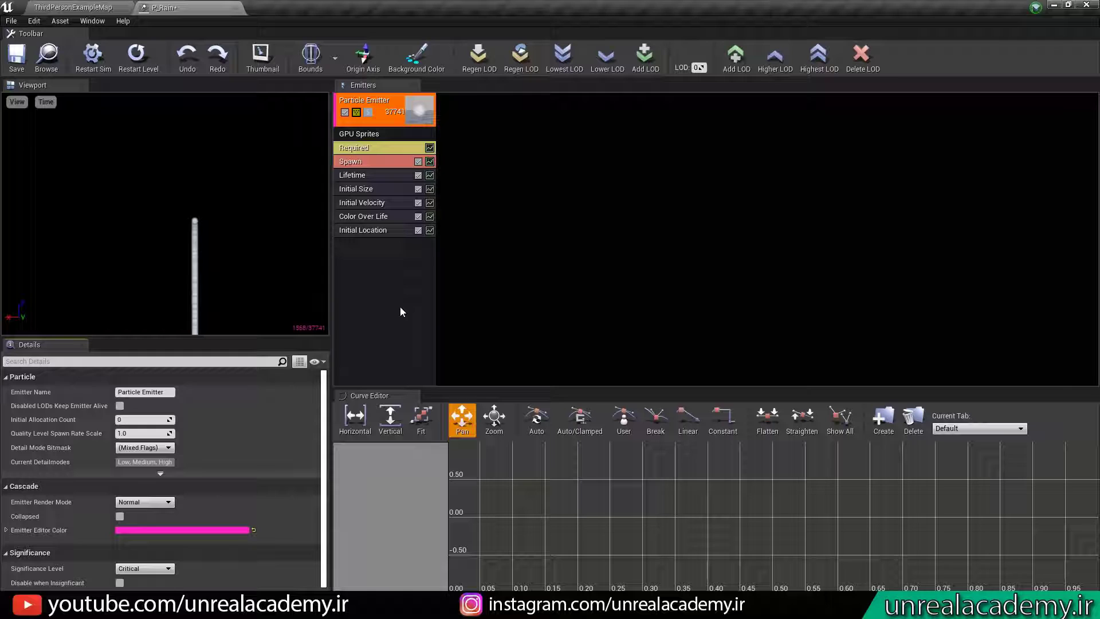
left_click(387, 234)
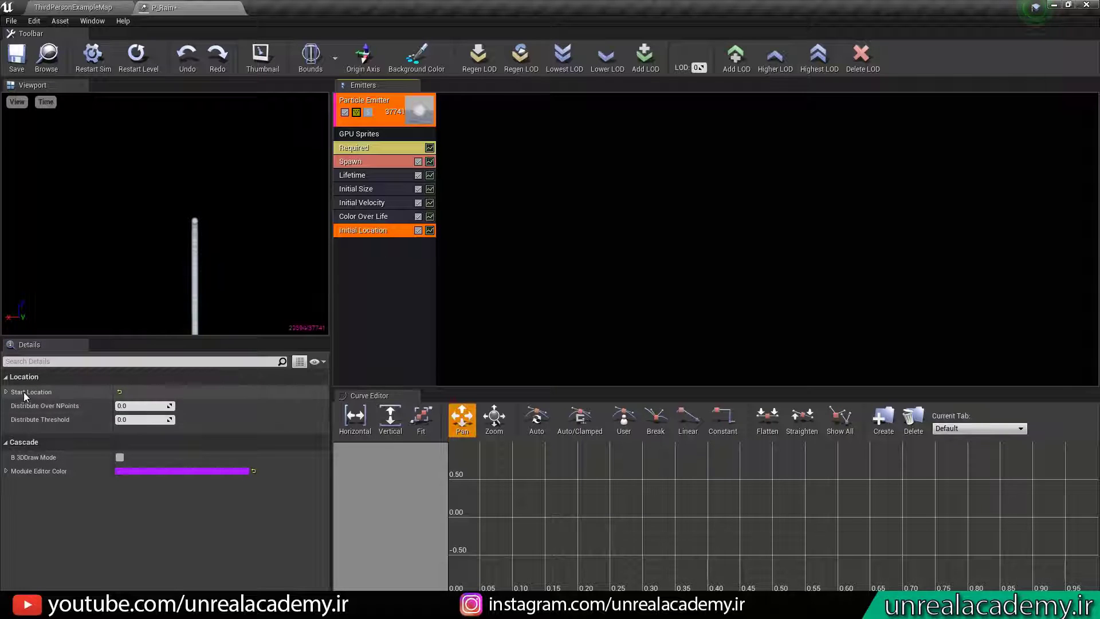
left_click(6, 392)
left_click(12, 406)
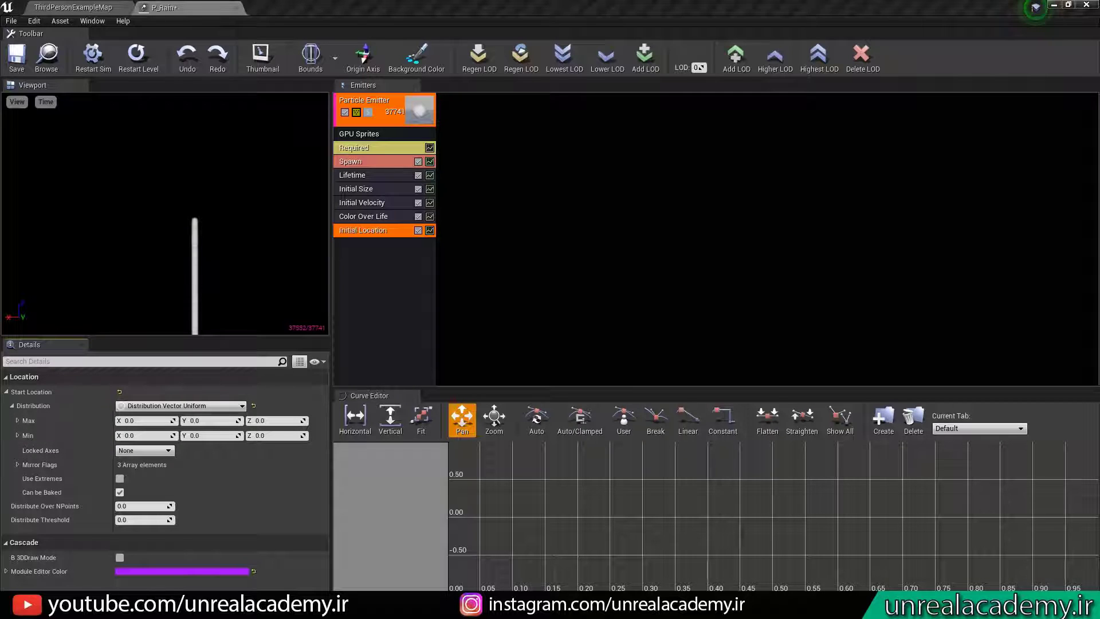
Set the Initial Location module's Start Location maximum to 5000 on X, Y and Z
left_click(150, 422)
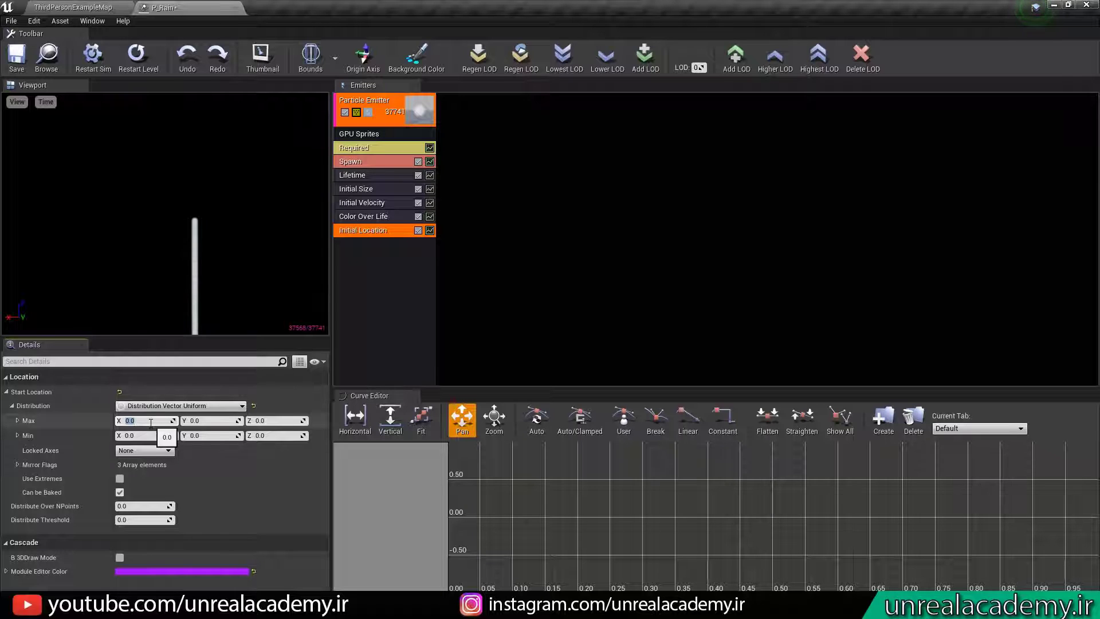
type("5000")
key("Return")
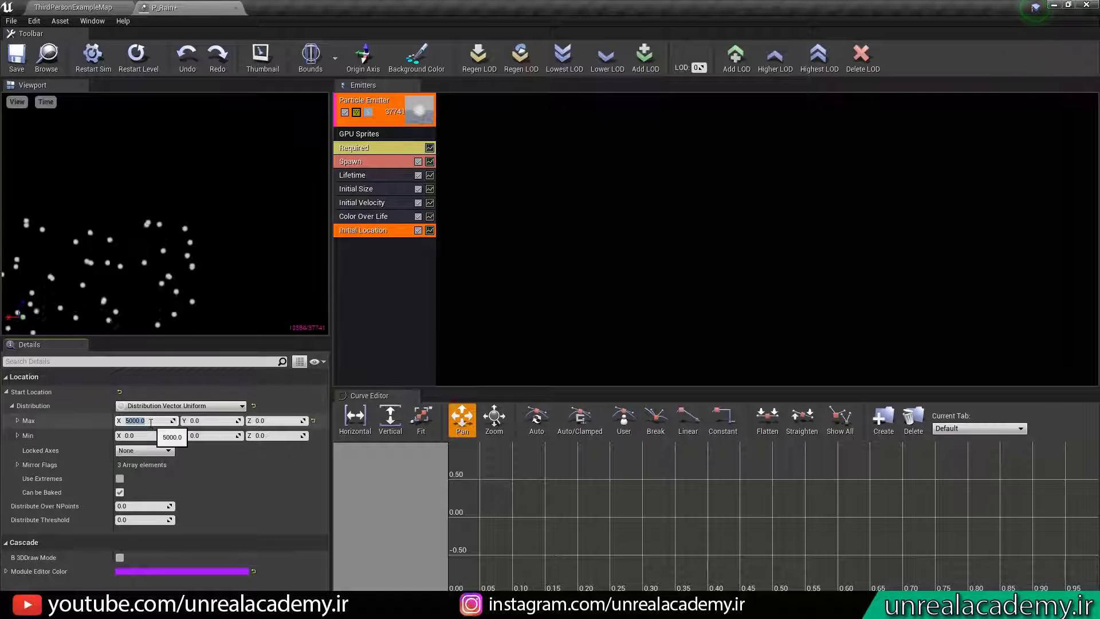
scroll(230, 262, "down", 8)
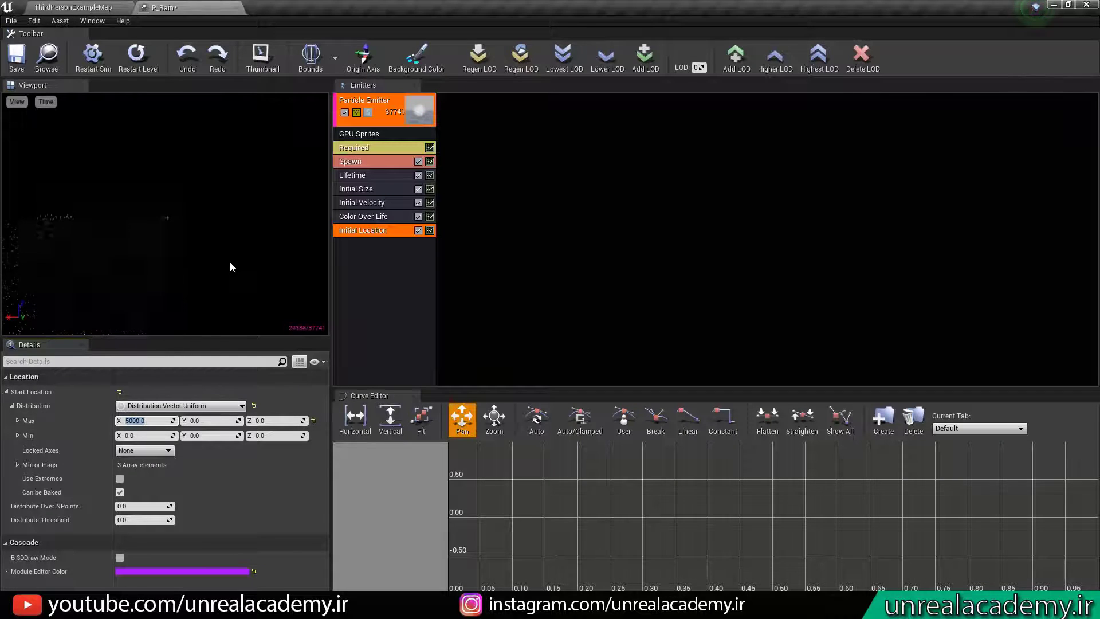
left_click_drag(229, 261, 235, 261)
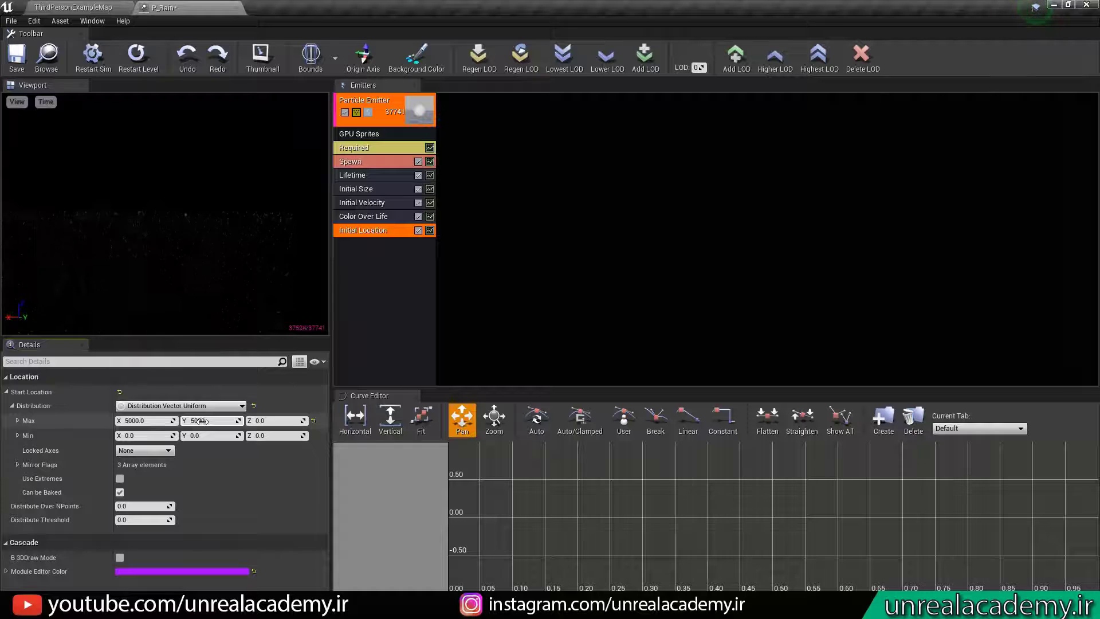
left_click(199, 421)
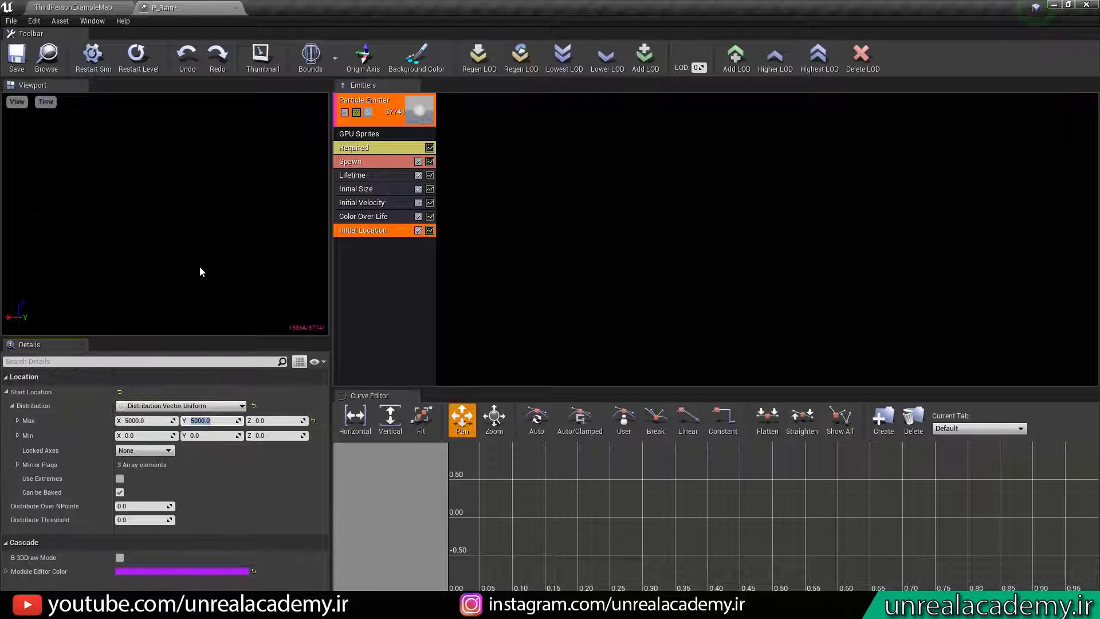
left_click_drag(181, 257, 298, 250)
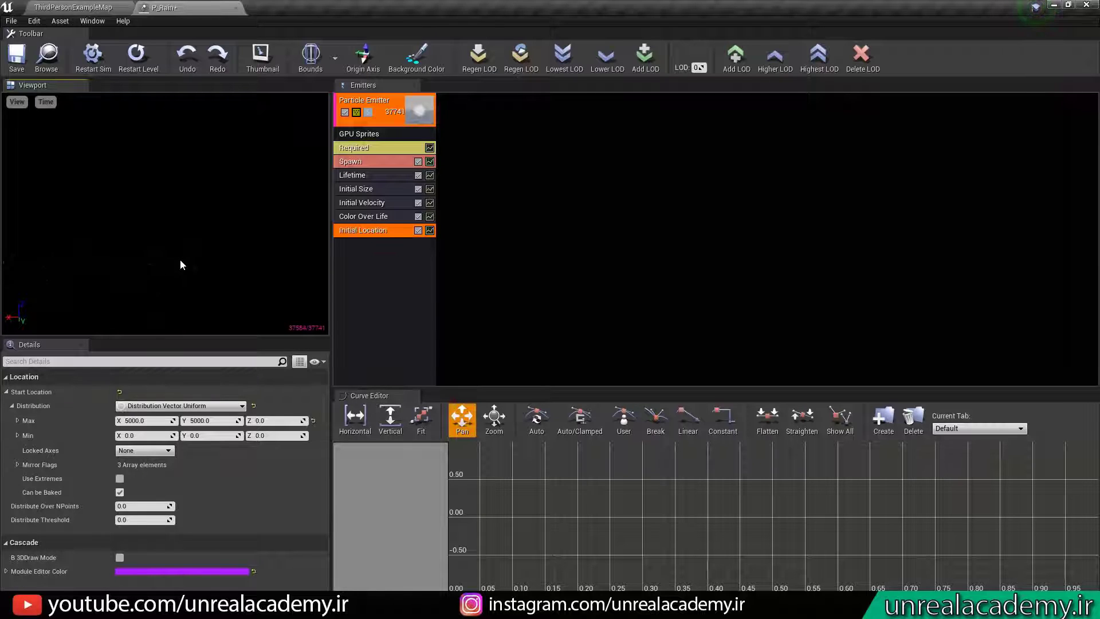
left_click(277, 420)
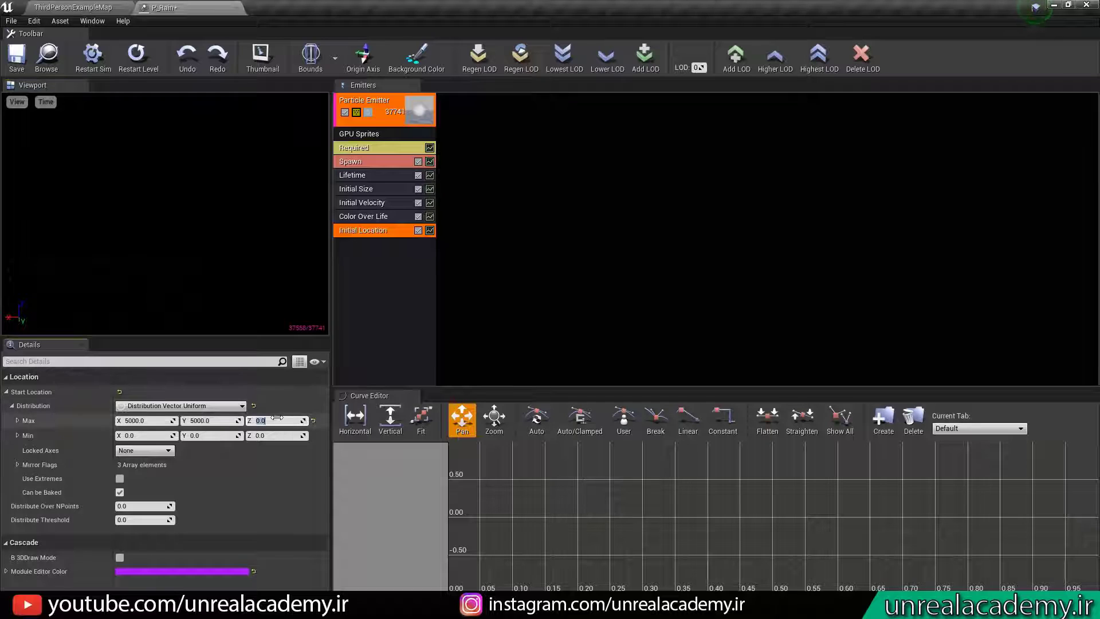
type("5000")
key("Return")
left_click(232, 248)
mouse_move(227, 238)
right_mouse_down()
mouse_move(225, 252)
mouse_move(227, 237)
right_mouse_up()
right_click_drag(173, 213, 205, 213)
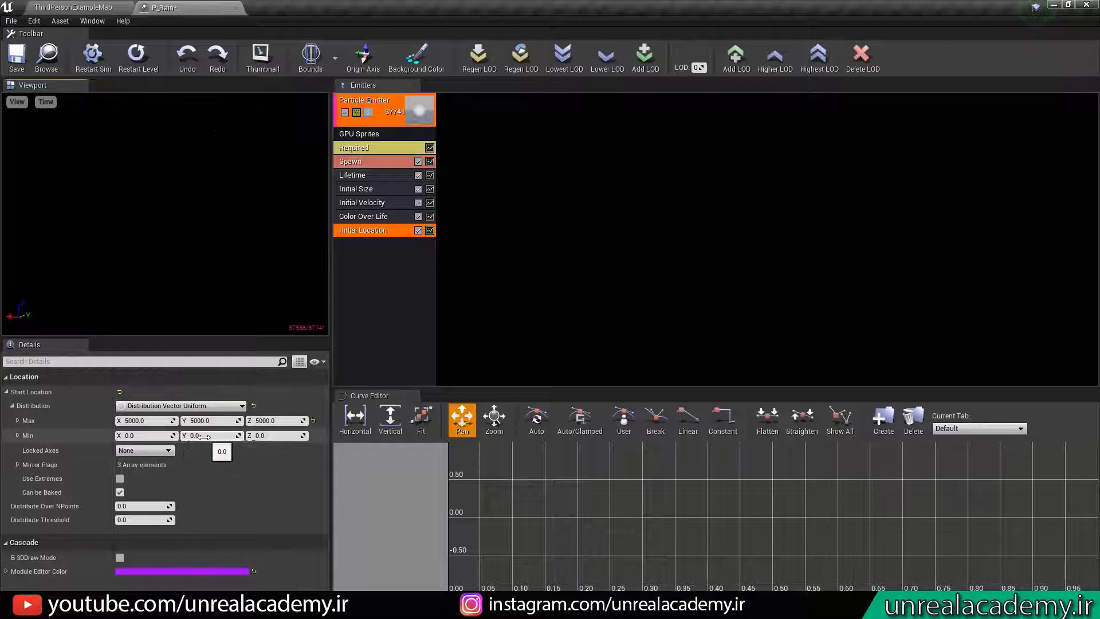
Set the Start Location minimum to -200 on the Z axis
left_click(268, 436)
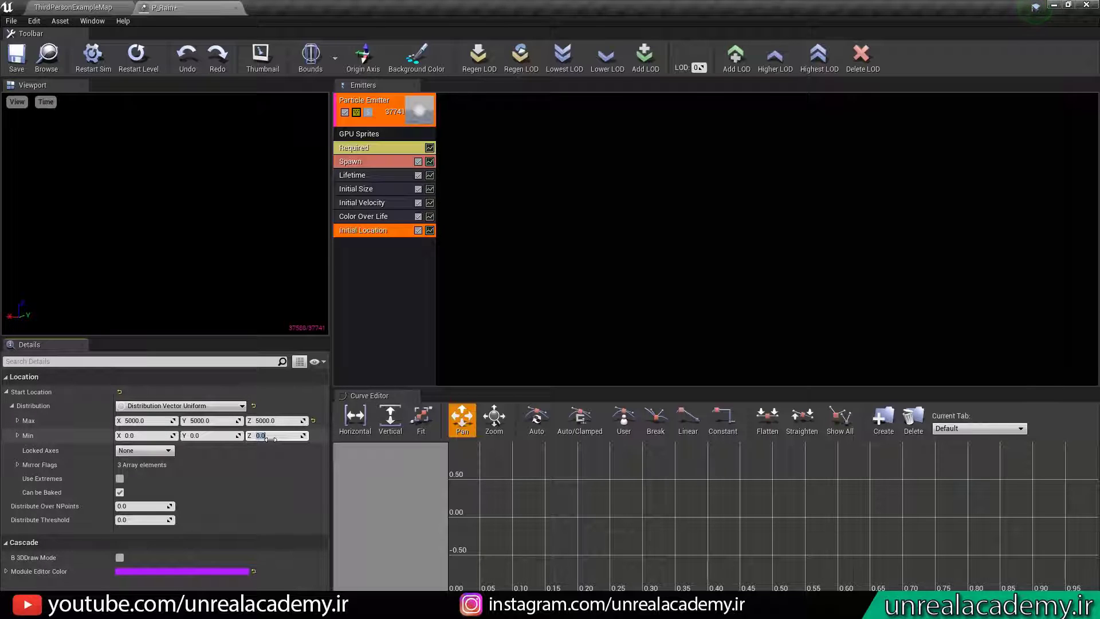
type("-200")
left_click(216, 221)
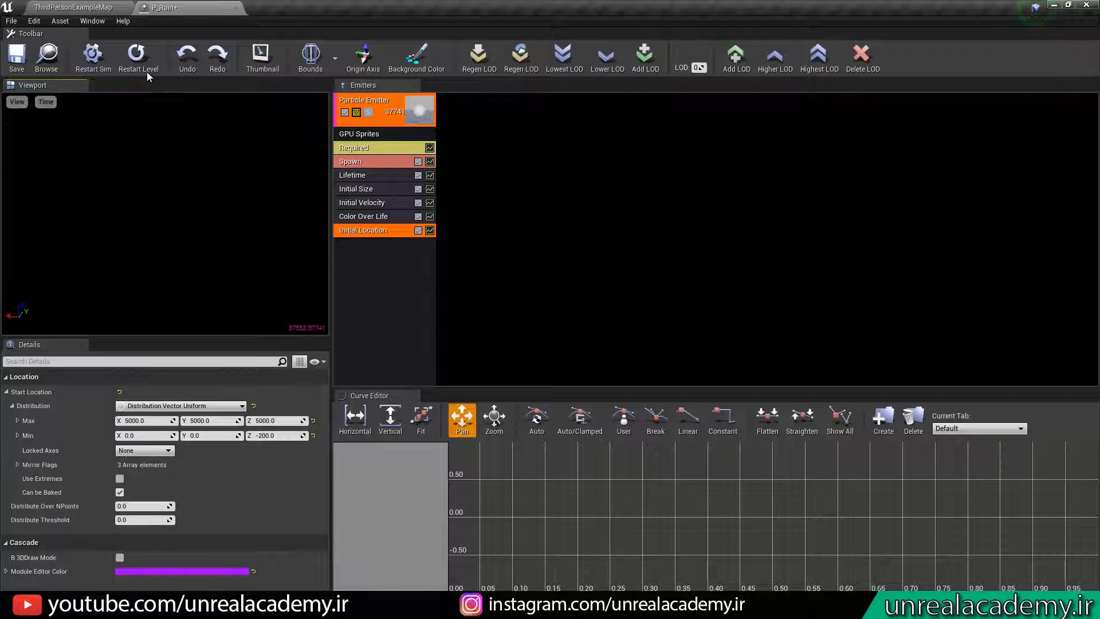
Restart the particle simulation and save the P_Rain particle system
left_click(93, 57)
left_click(17, 57)
left_click(420, 271)
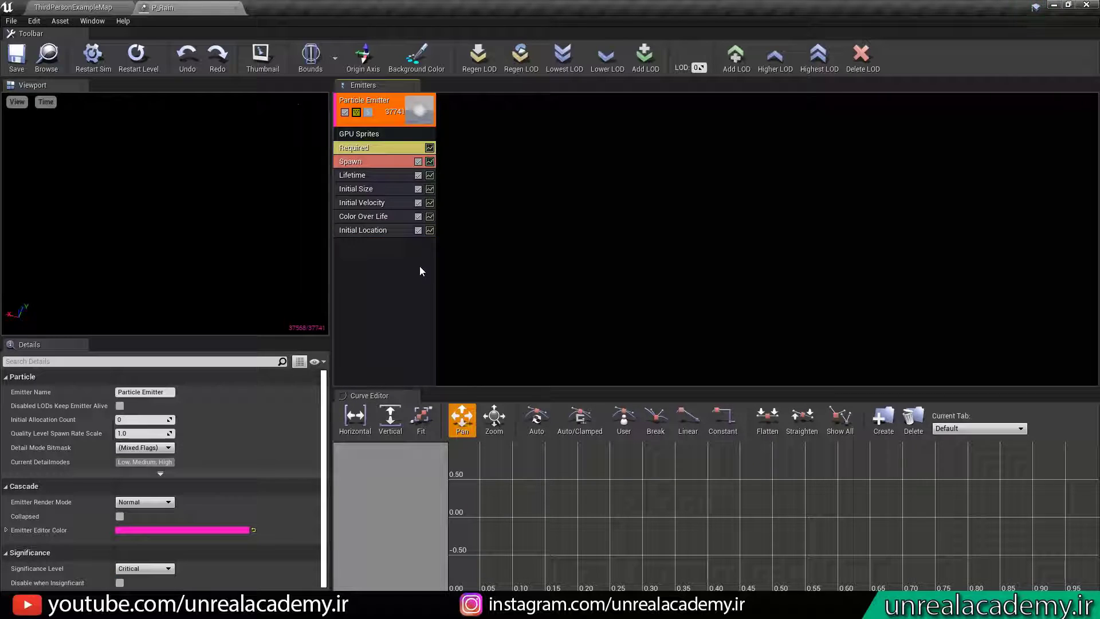
Add a Size By Speed module to the emitter and set its Speed Scale Y to 5
right_click(366, 288)
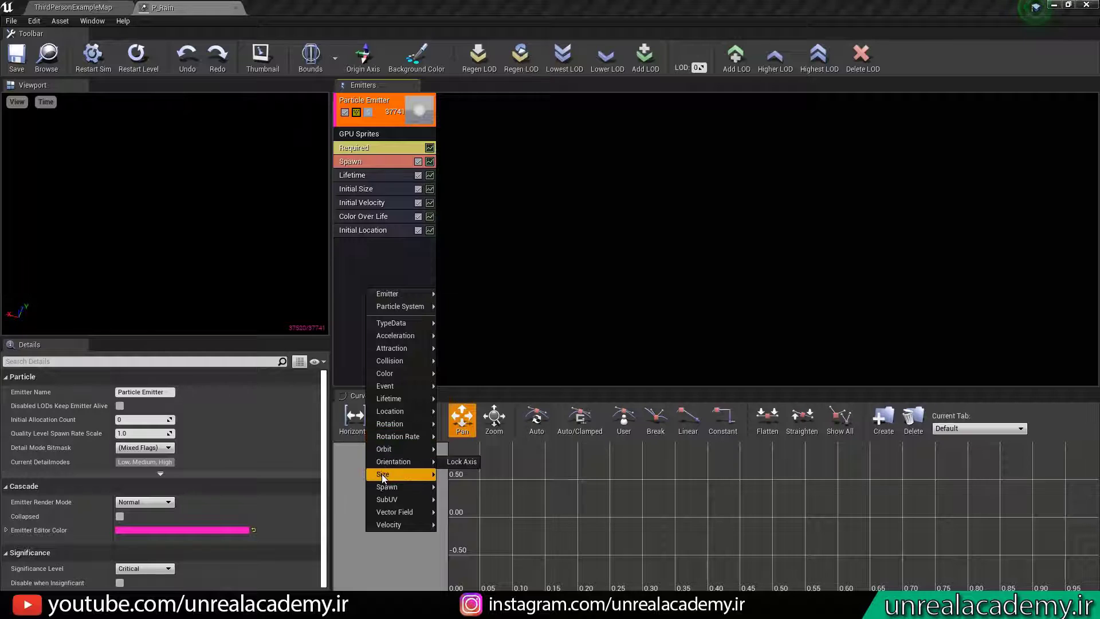
mouse_move(383, 475)
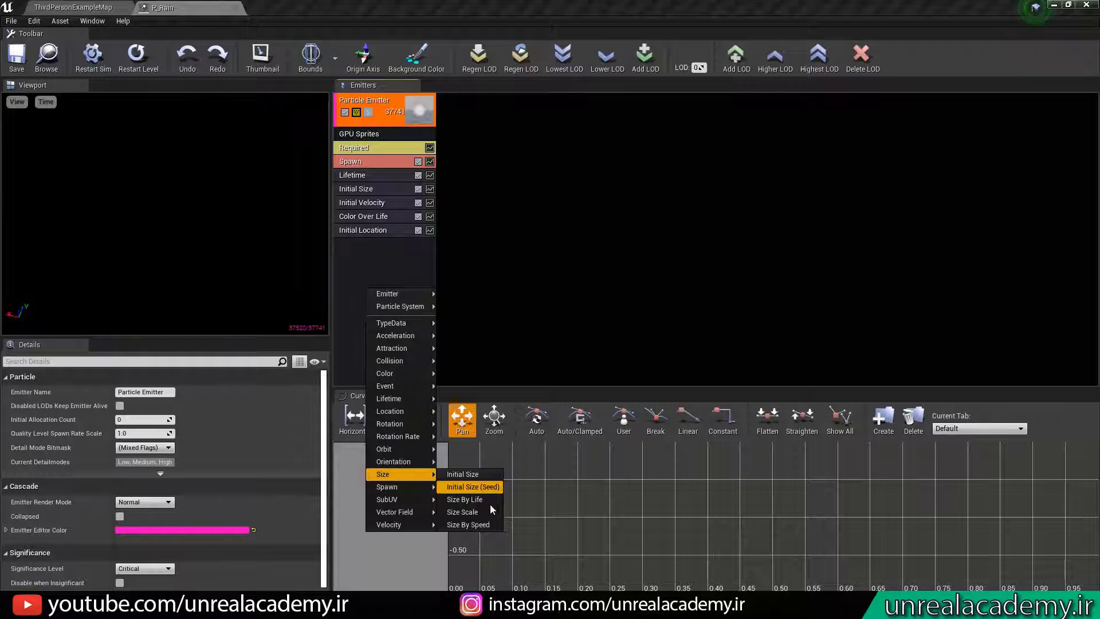
left_click(463, 526)
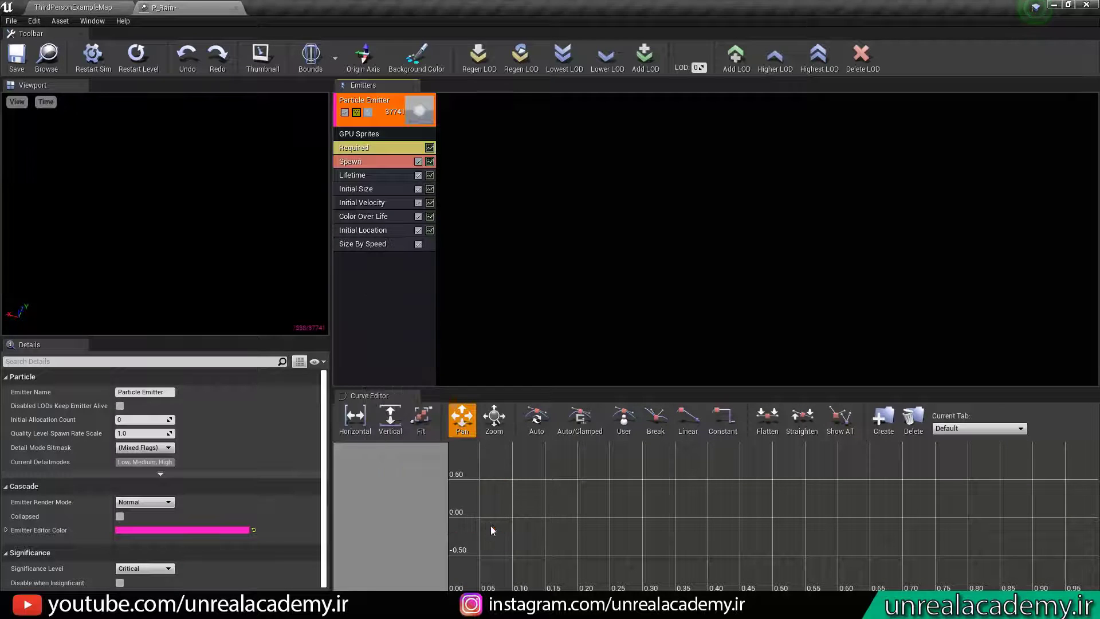
left_click(375, 245)
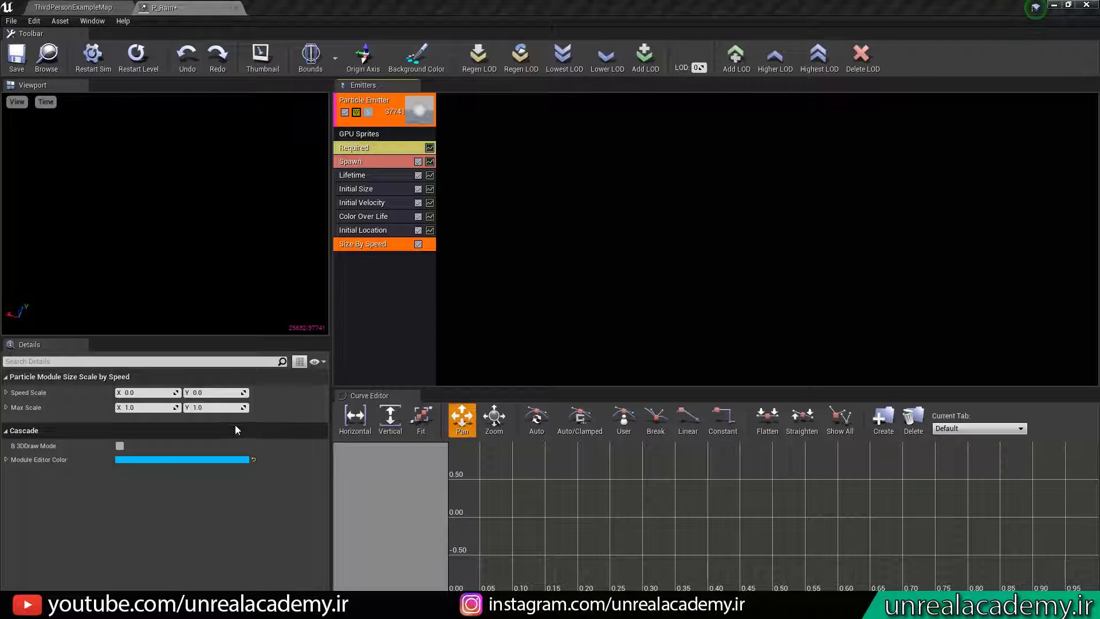
left_click(229, 393)
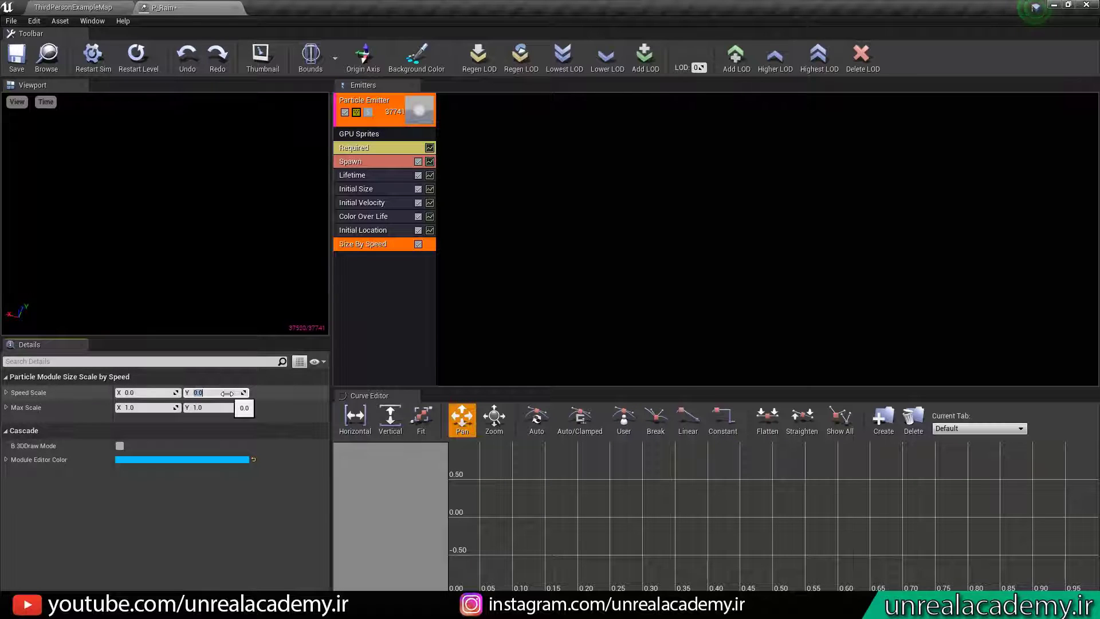
type("5")
key("Return")
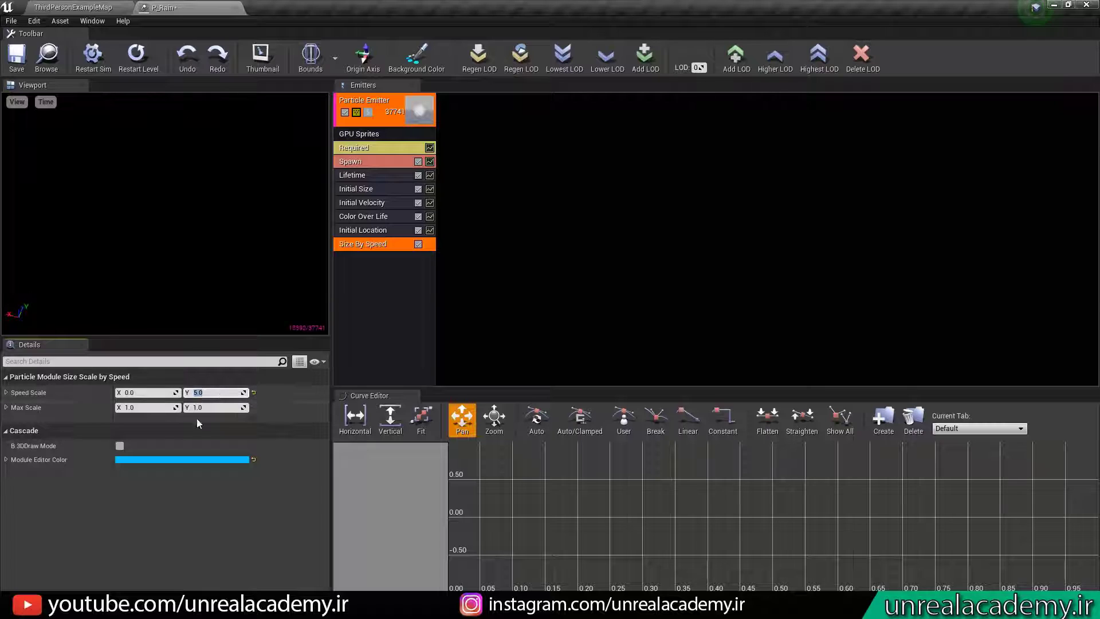
Set the Size By Speed module's Max Scale to X 0.4 and Y 5
left_click(143, 407)
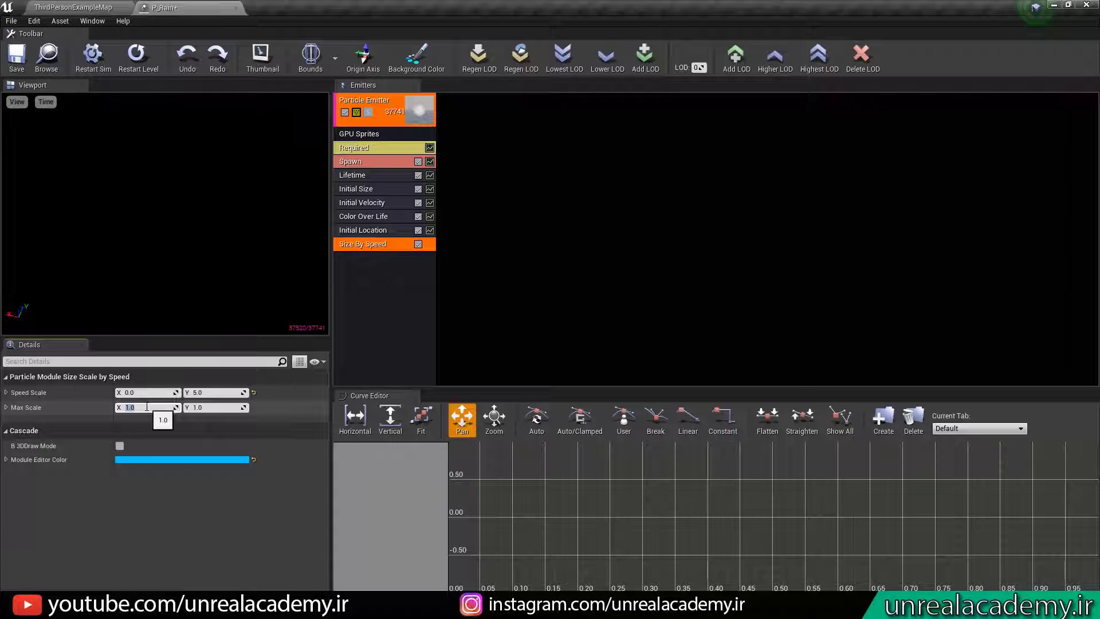
type(".4")
key("Tab")
type("5")
key("Return")
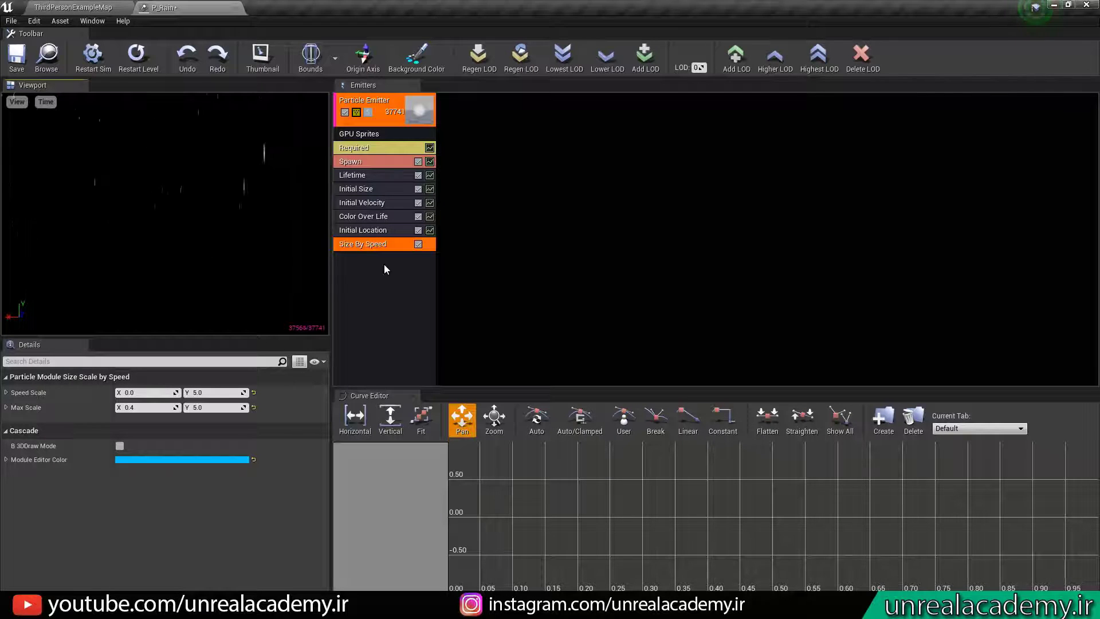
Add a Const Acceleration module to the emitter and set its Acceleration Z to -900
right_click(392, 295)
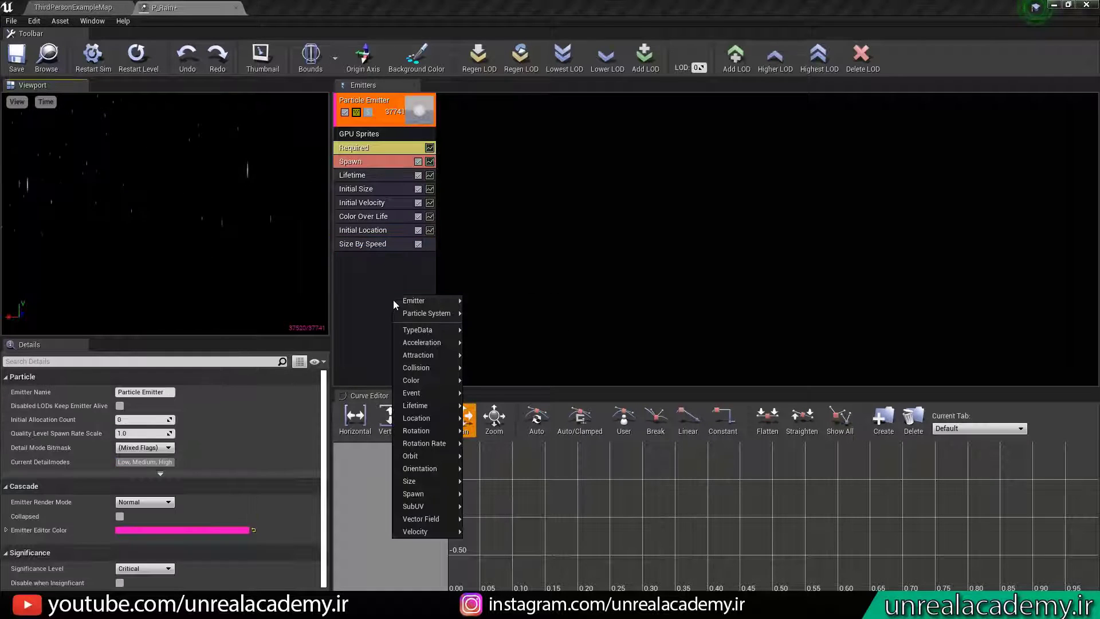
mouse_move(418, 344)
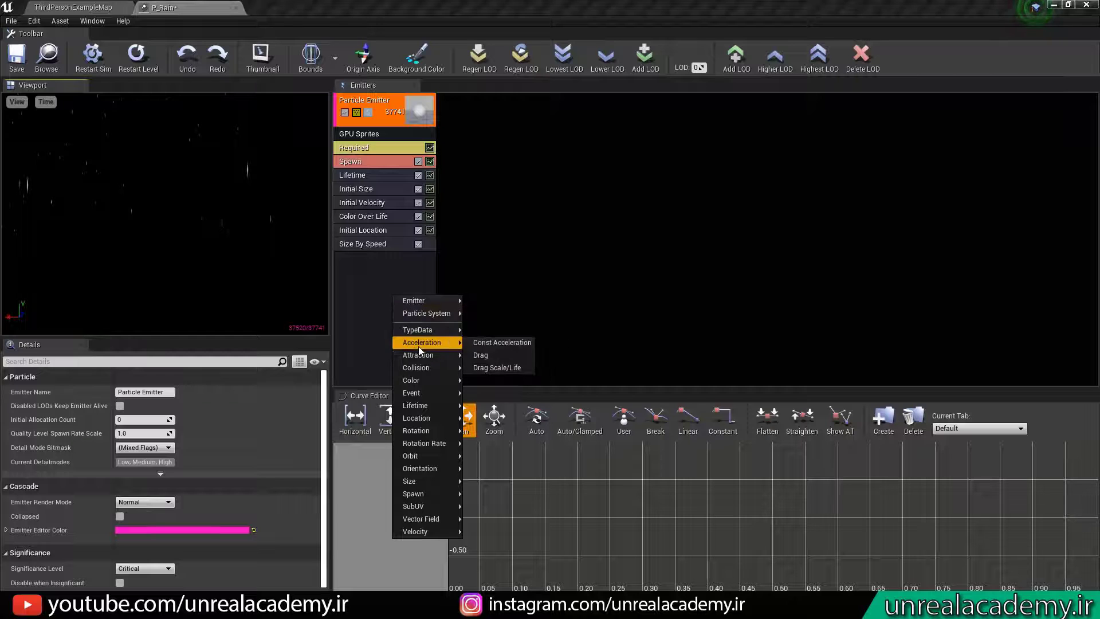
left_click(499, 343)
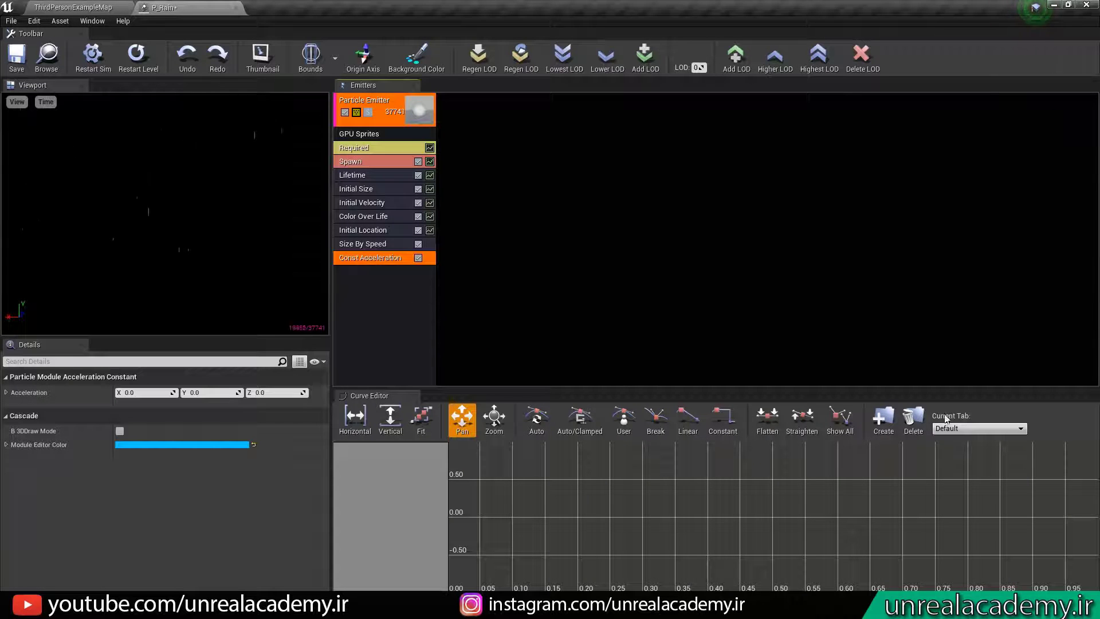
left_click(278, 392)
type("-900")
key("Return")
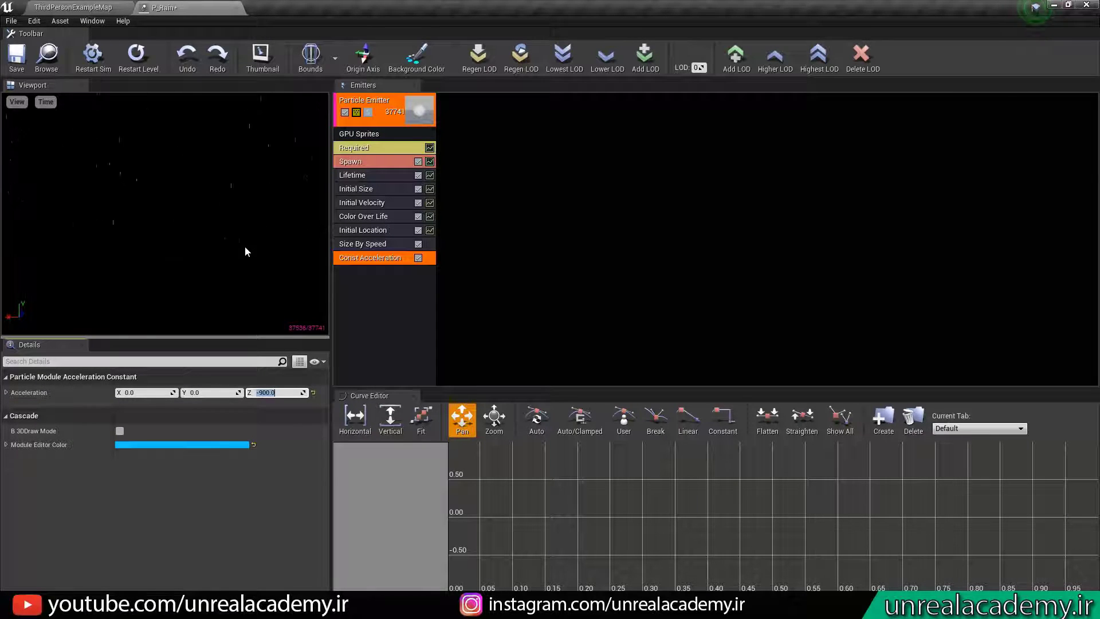
Save P_Rain and place it in ThirdPersonExampleMap near the arena's wall corner, about X -1830, Y -1400, Z 130
left_click(16, 58)
left_click(86, 7)
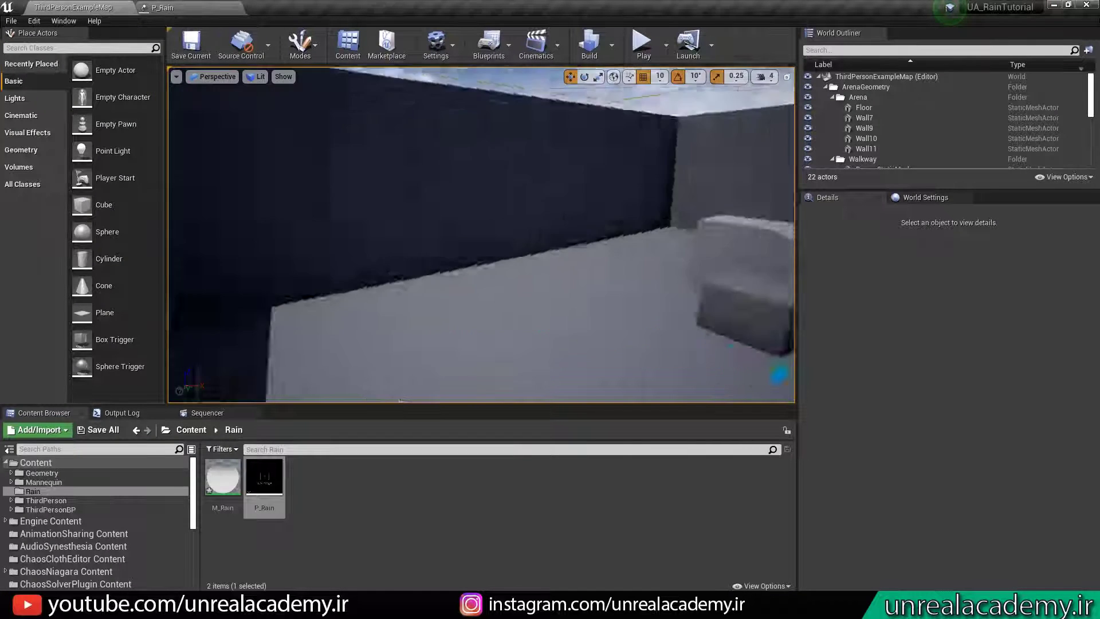
left_click_drag(264, 476, 380, 260)
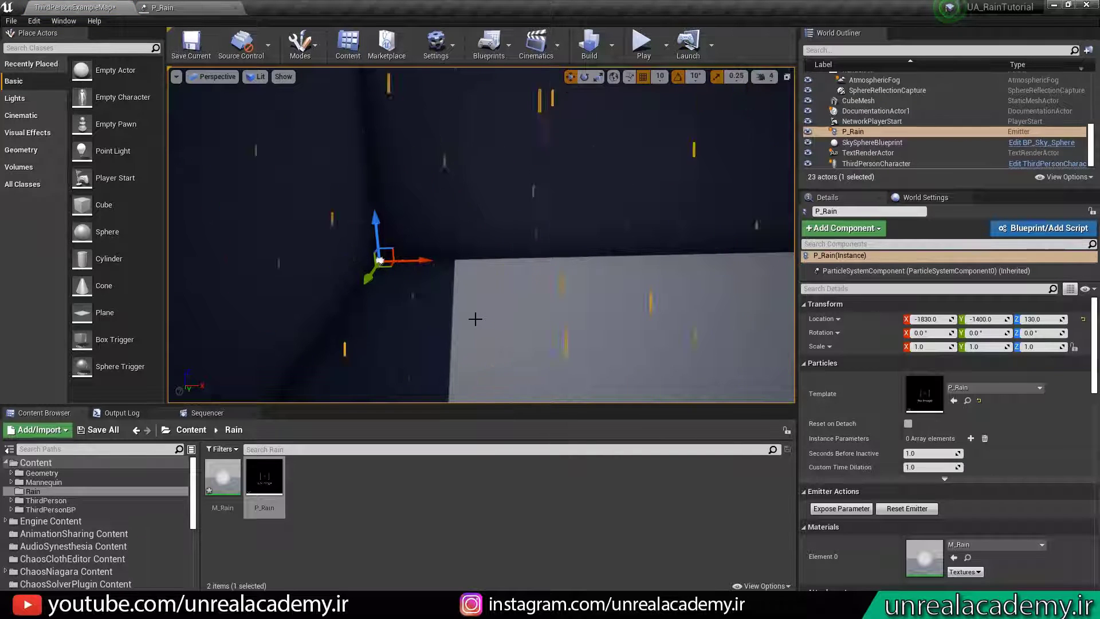
right_click_drag(475, 319, 550, 267)
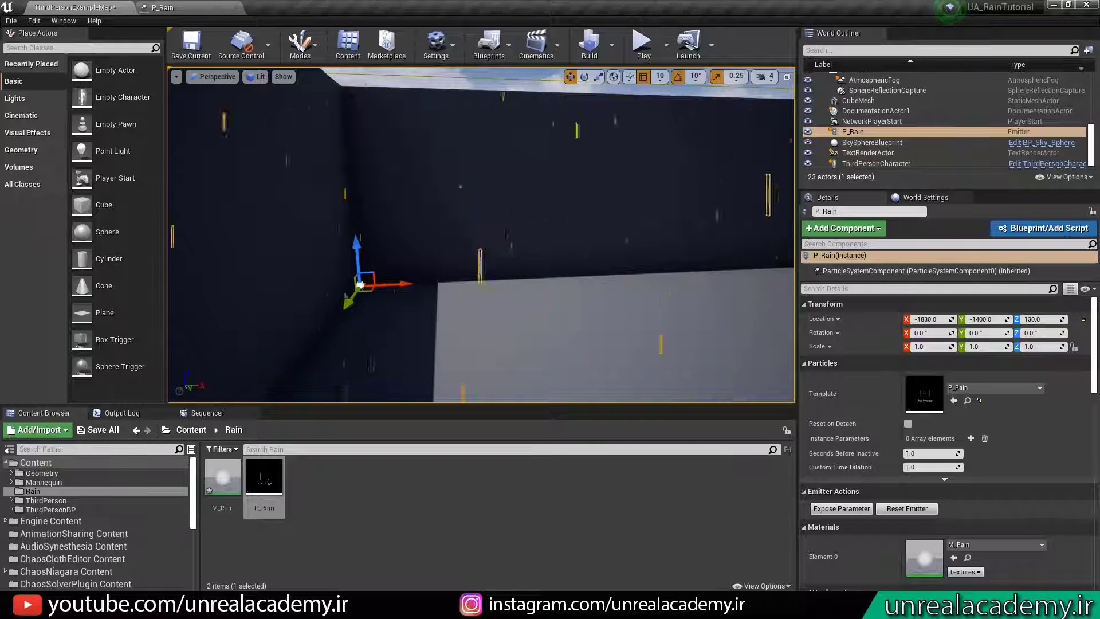
key("Escape")
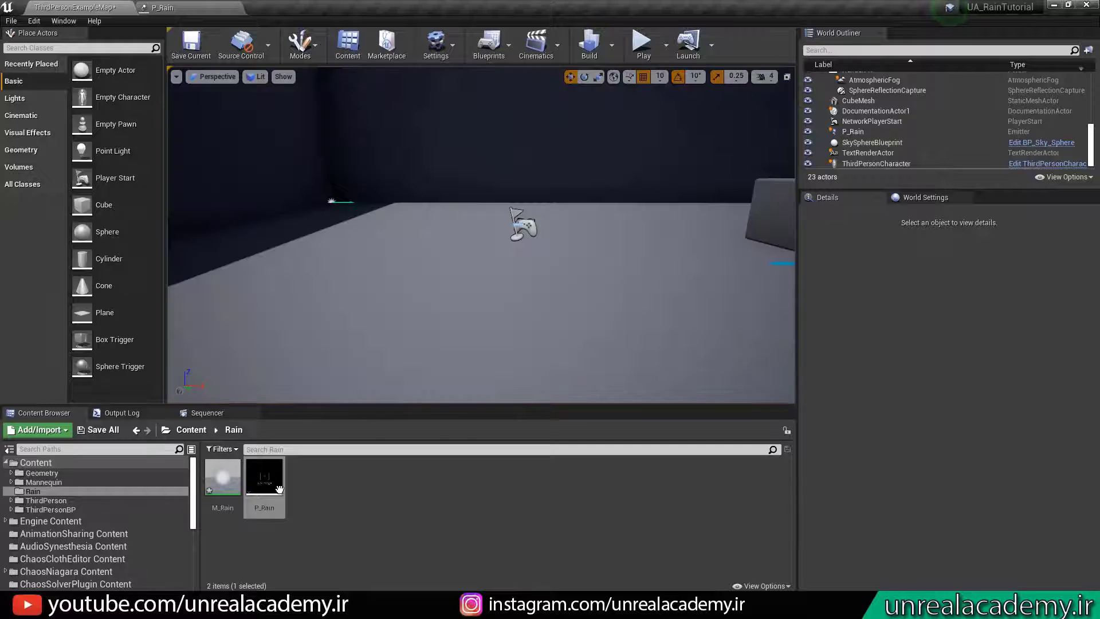
Add a Collision module to P_Rain's emitter, set its Response to Kill, and check the rain in the level
double_click(279, 489)
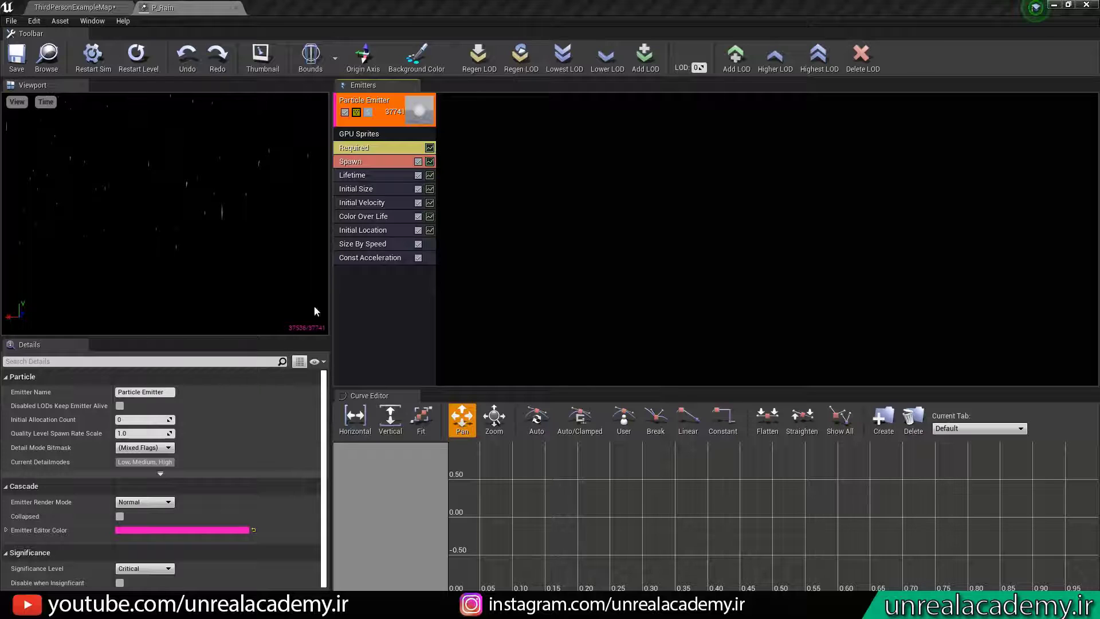
right_click(368, 313)
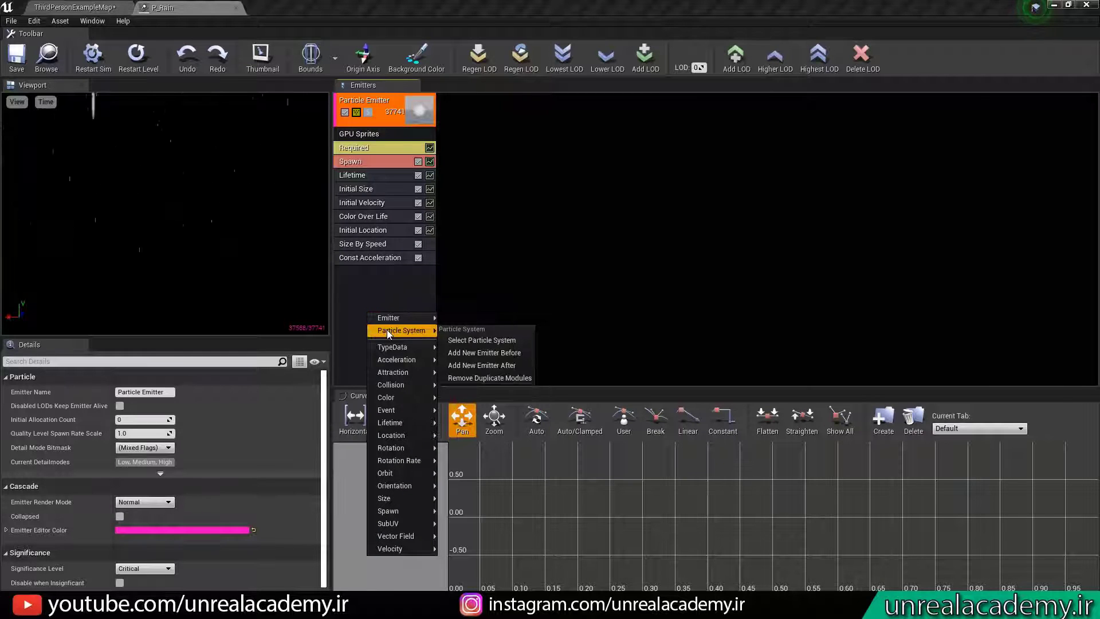
mouse_move(398, 462)
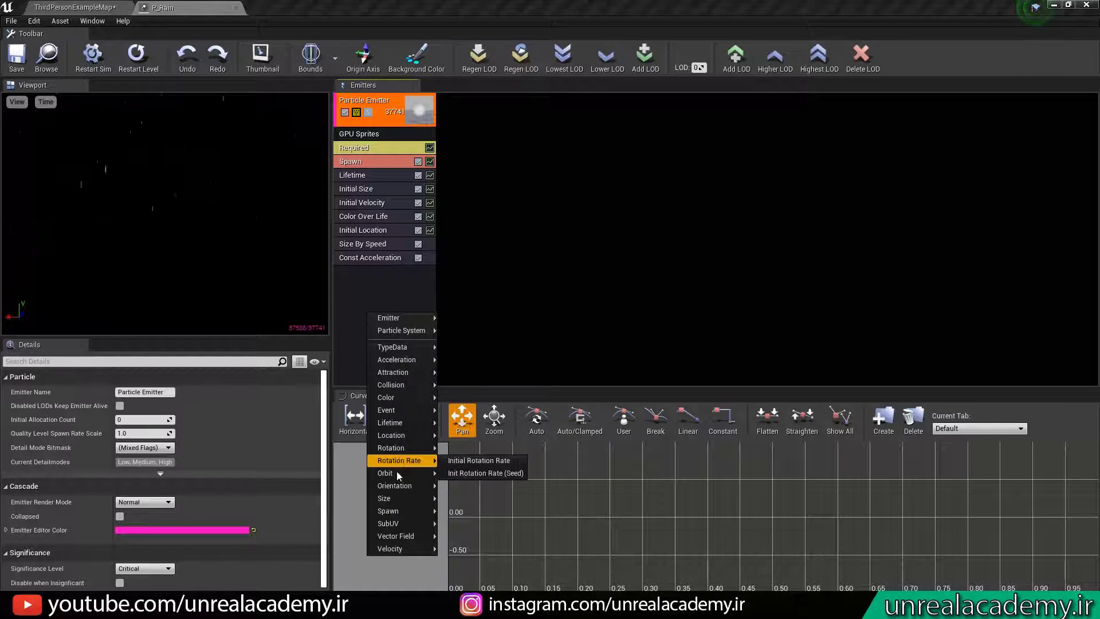
mouse_move(393, 384)
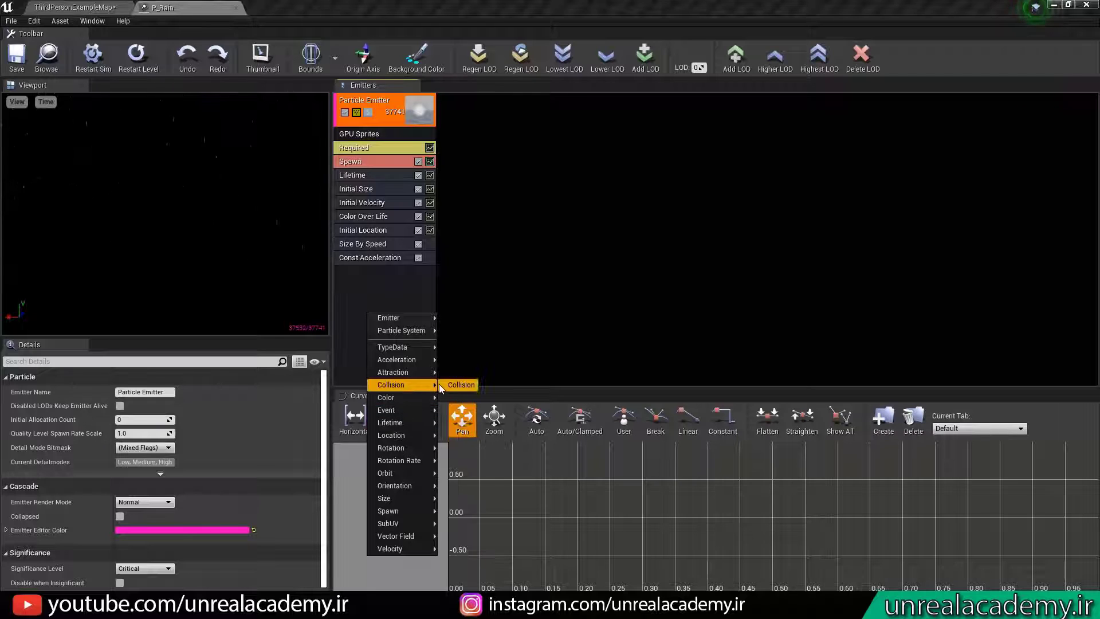
left_click(457, 384)
left_click(363, 272)
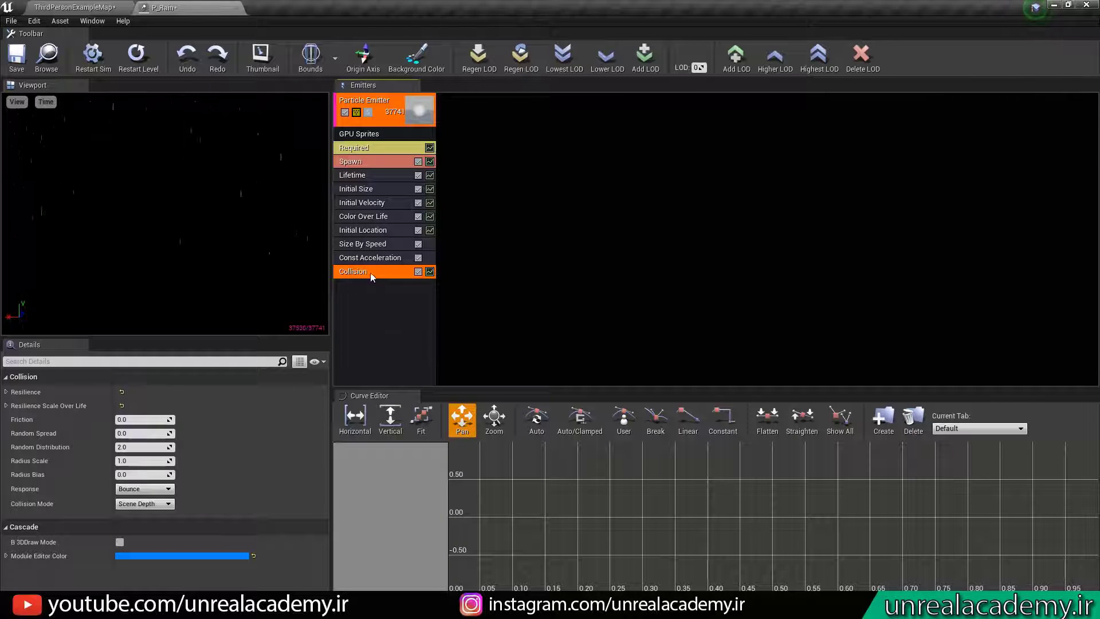
left_click(121, 488)
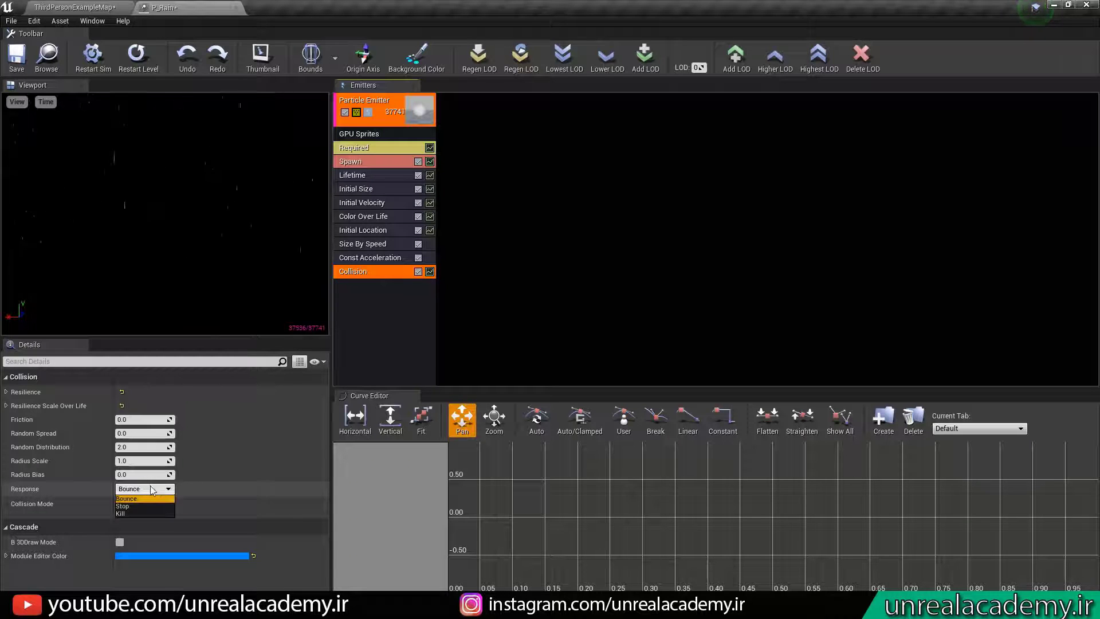
left_click(135, 514)
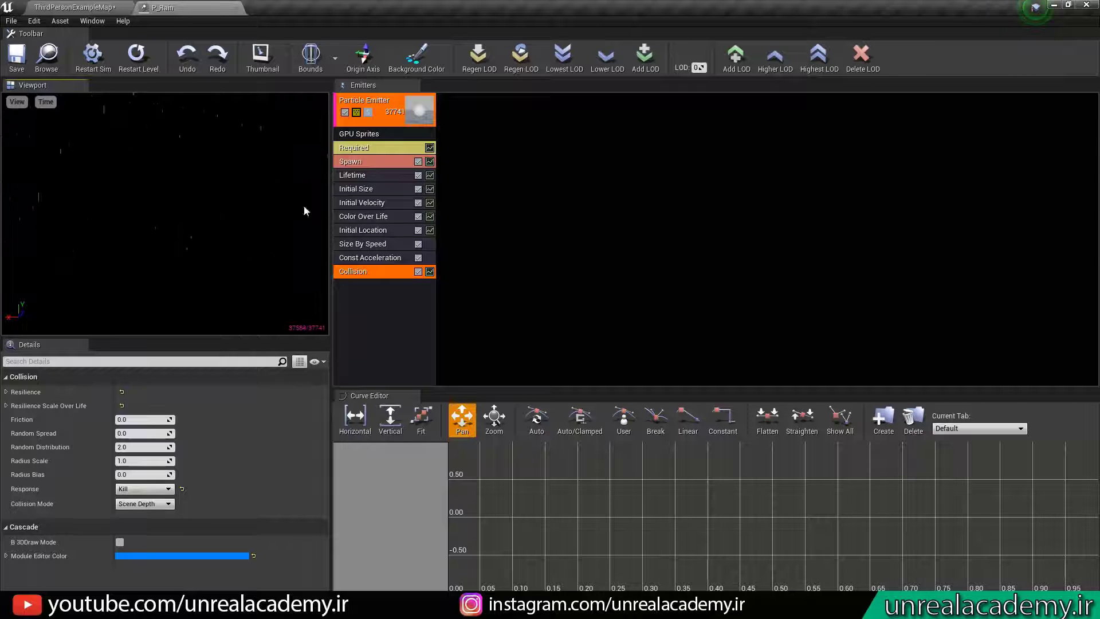
left_click(99, 7)
right_click_drag(460, 247, 361, 250)
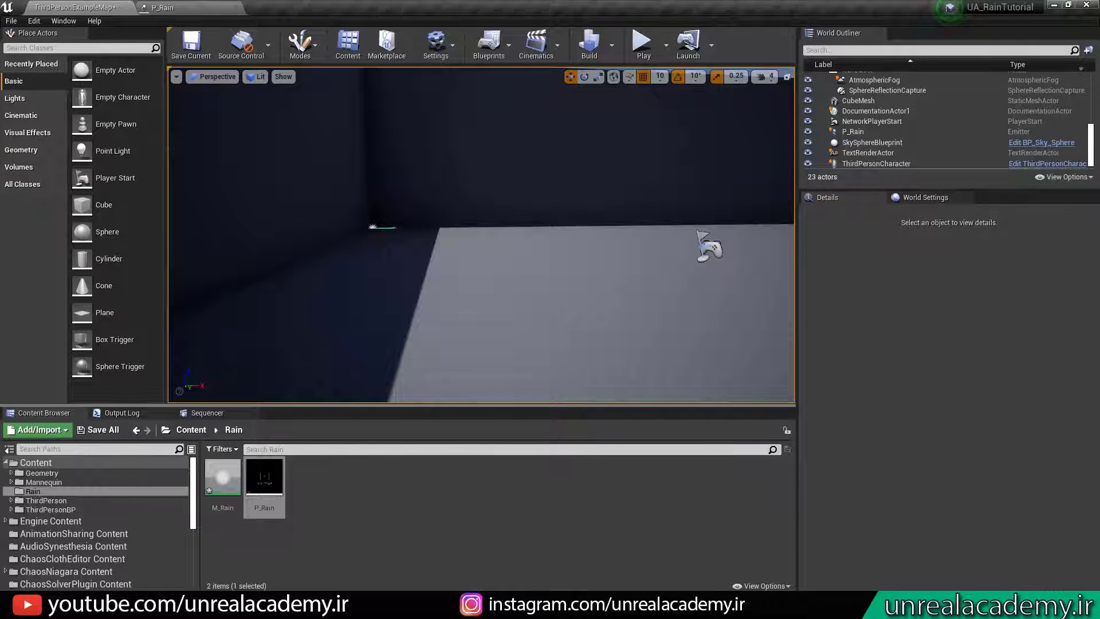
Add a second particle sprite emitter to P_Rain and assign M_Rain as its Required module's material
left_click(217, 5)
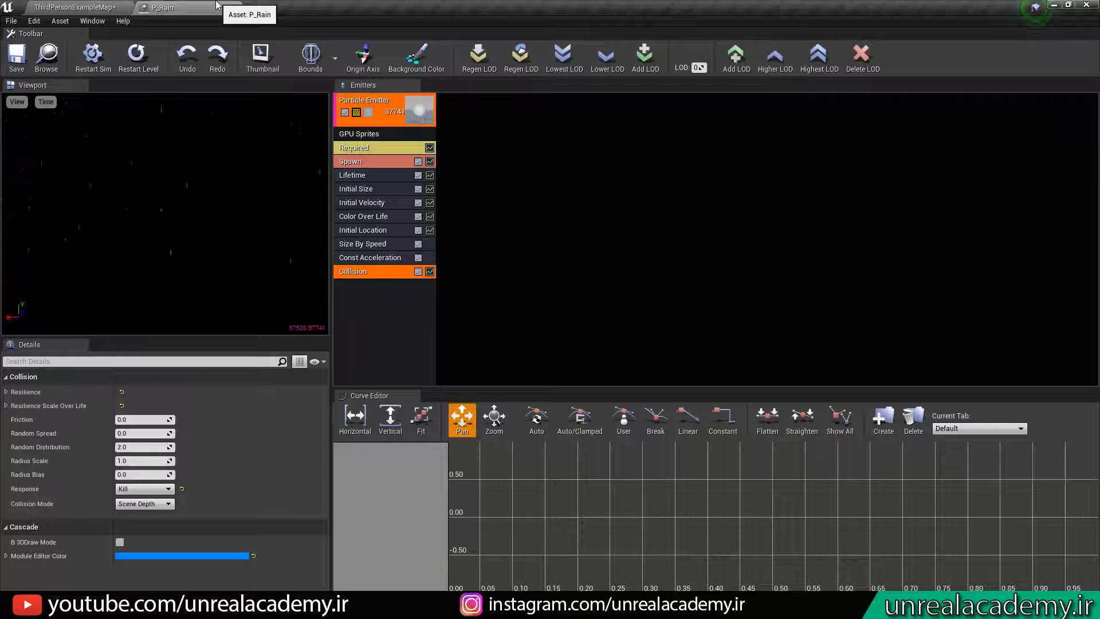
right_click(518, 194)
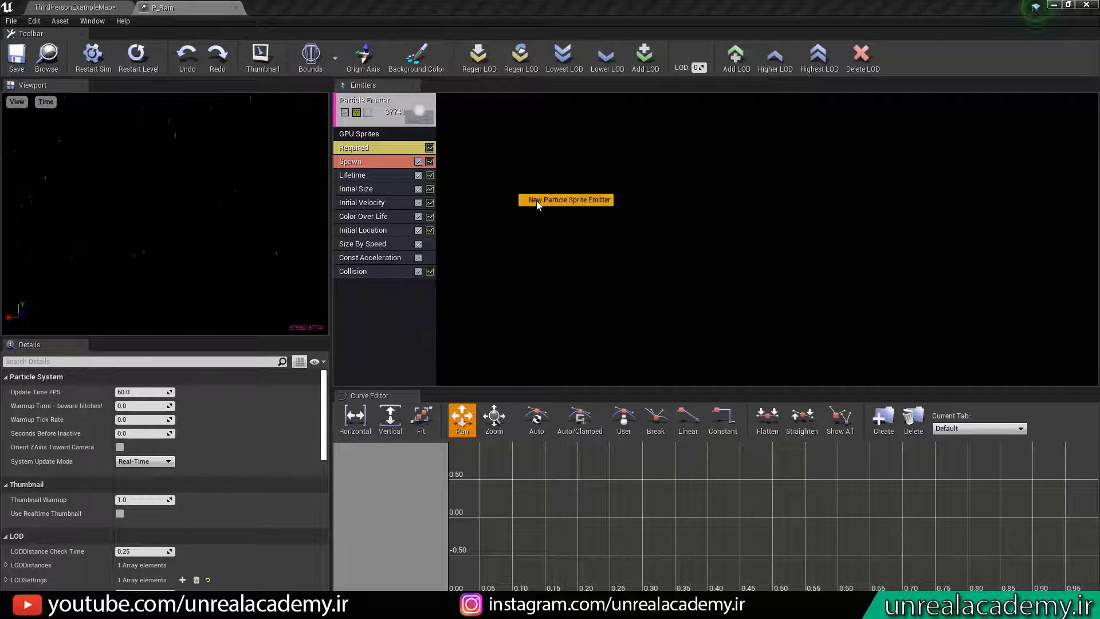
left_click(571, 202)
left_click(484, 151)
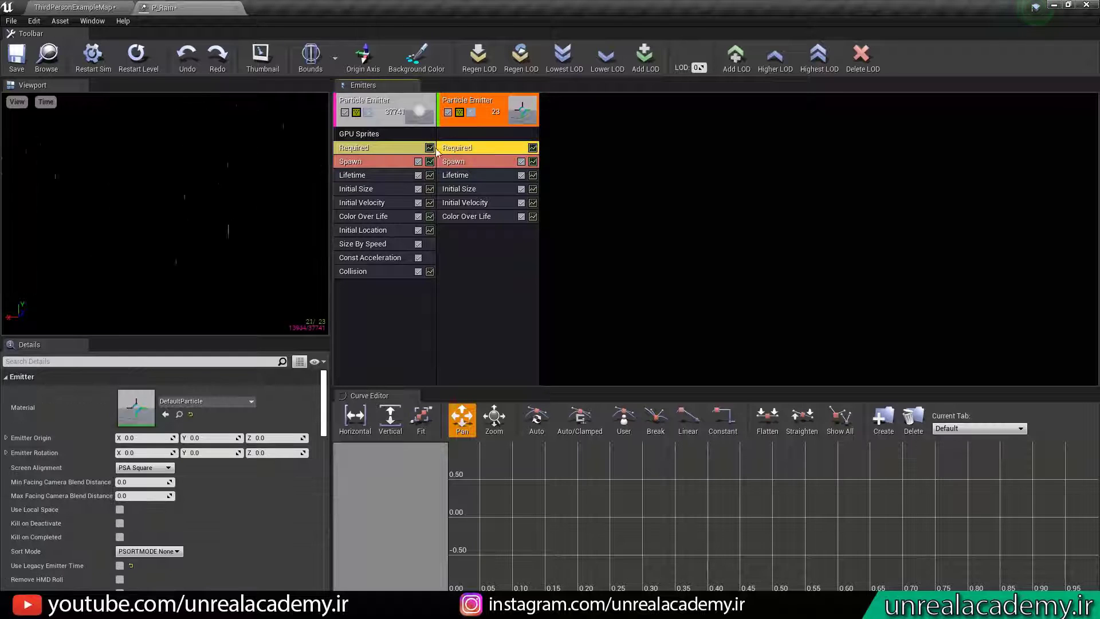
left_click(247, 401)
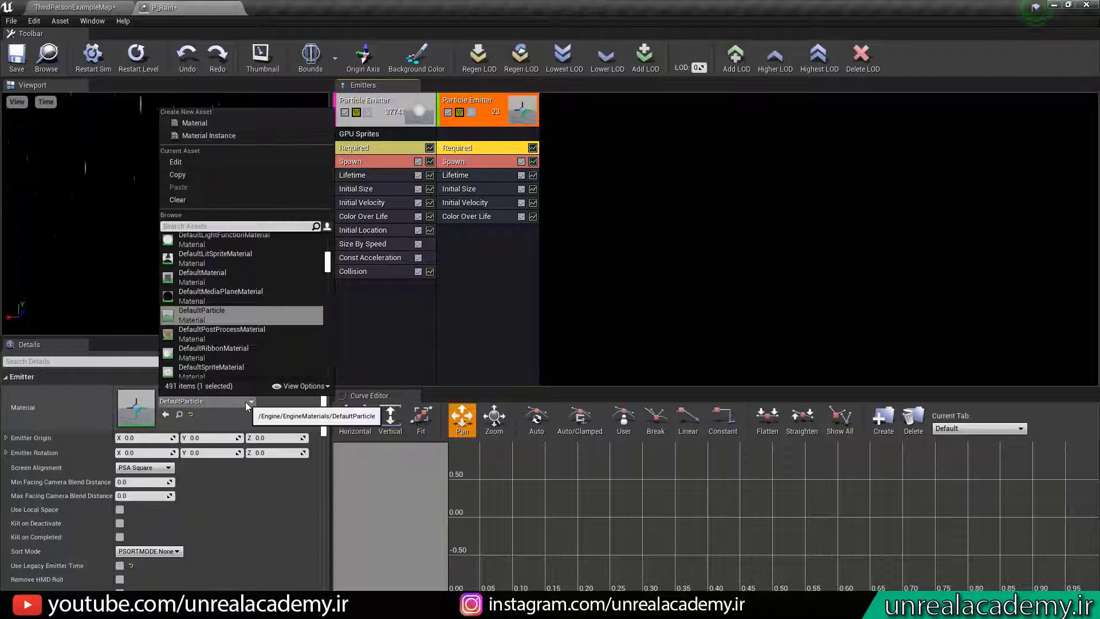
type("rain")
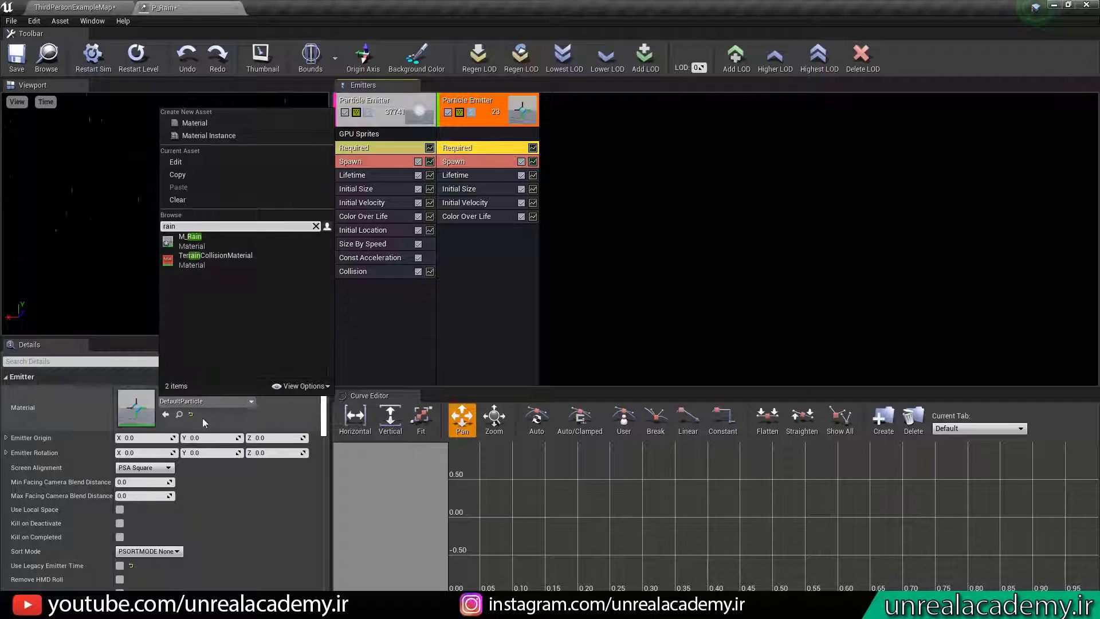
left_click(242, 238)
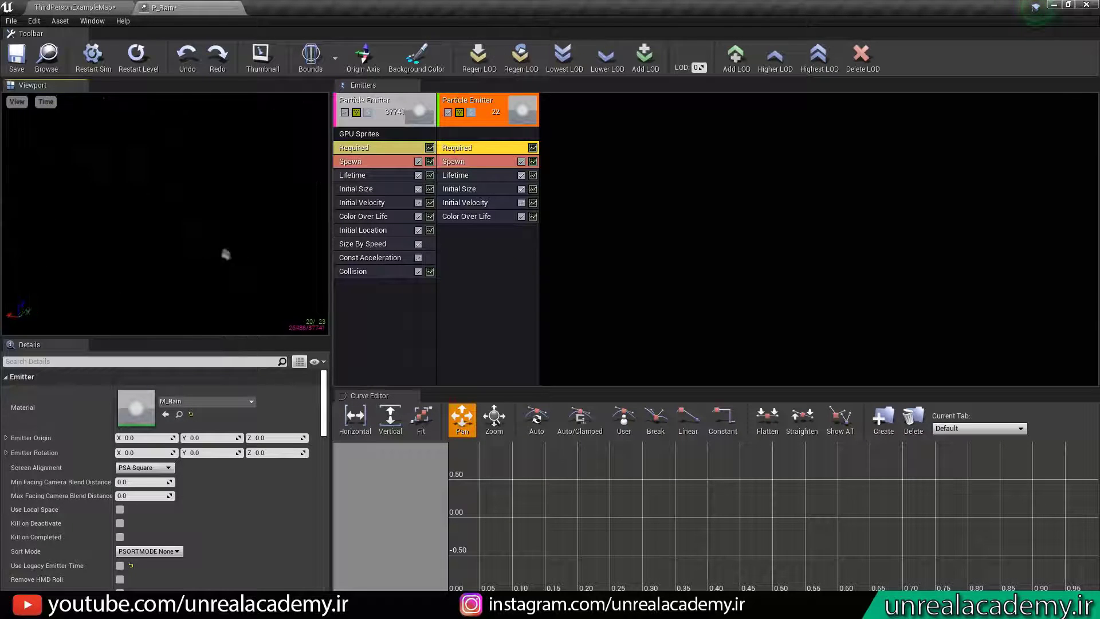
mouse_move(195, 212)
right_mouse_down()
mouse_move(183, 226)
mouse_move(241, 218)
mouse_move(155, 209)
mouse_move(189, 204)
right_mouse_up()
right_click_drag(240, 274, 232, 276)
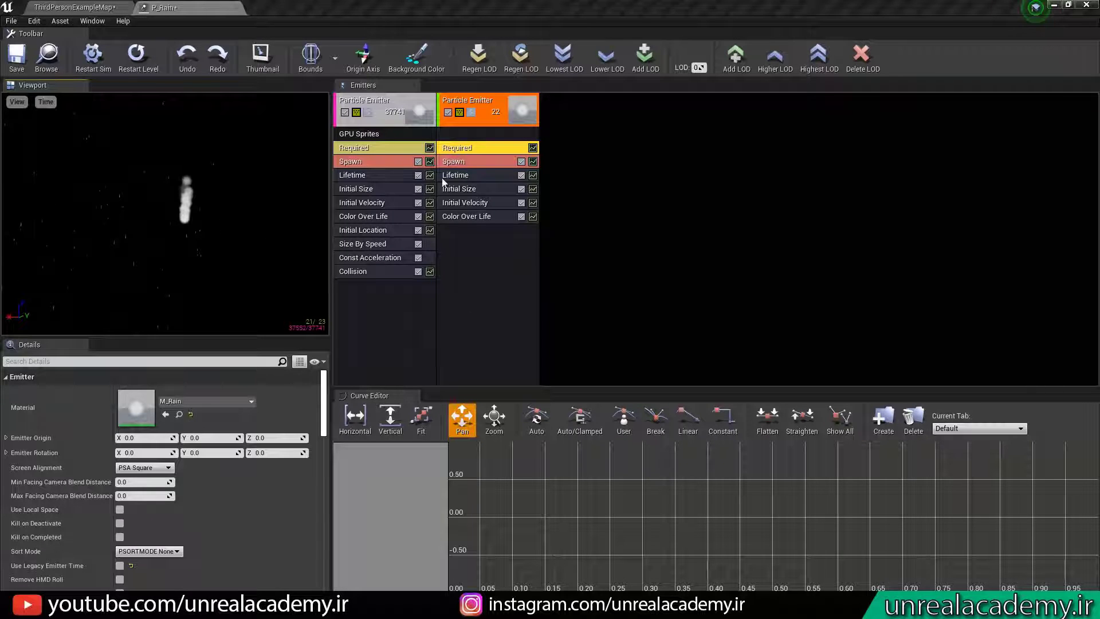
Set the second emitter's constant spawn rate to 500
left_click(457, 161)
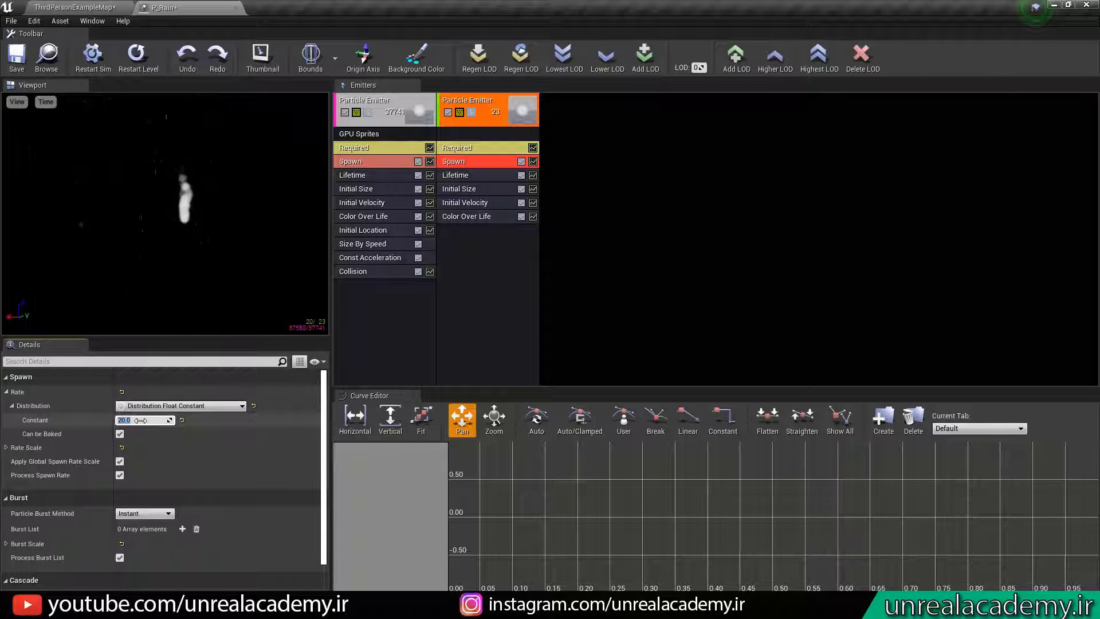
type("500")
key("Return")
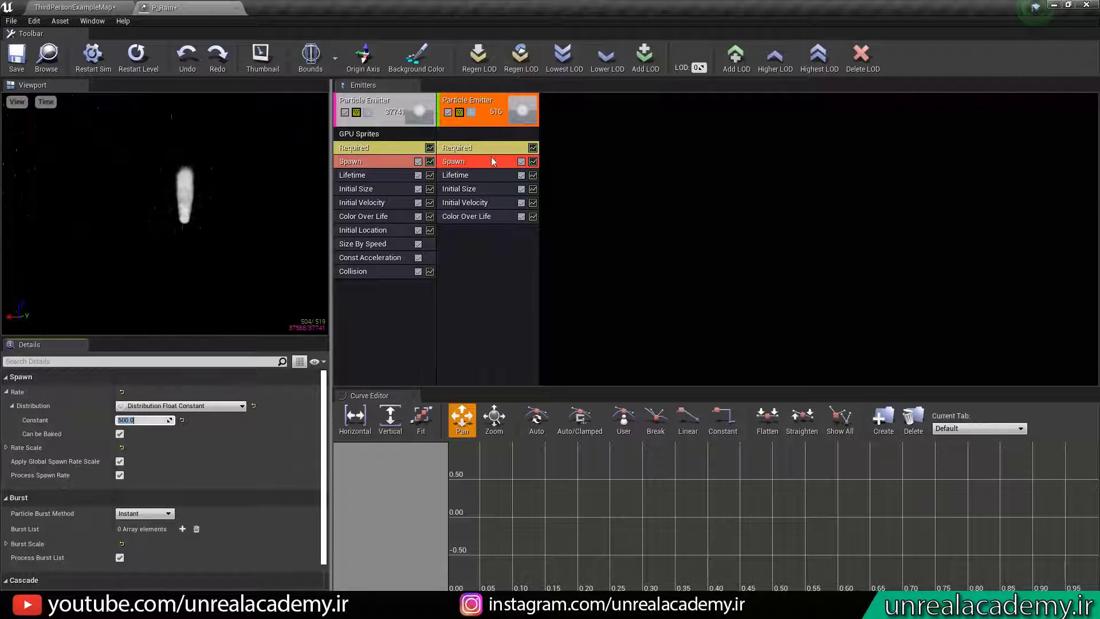
Set the second emitter's Lifetime Min and Max to 0.1
left_click(469, 175)
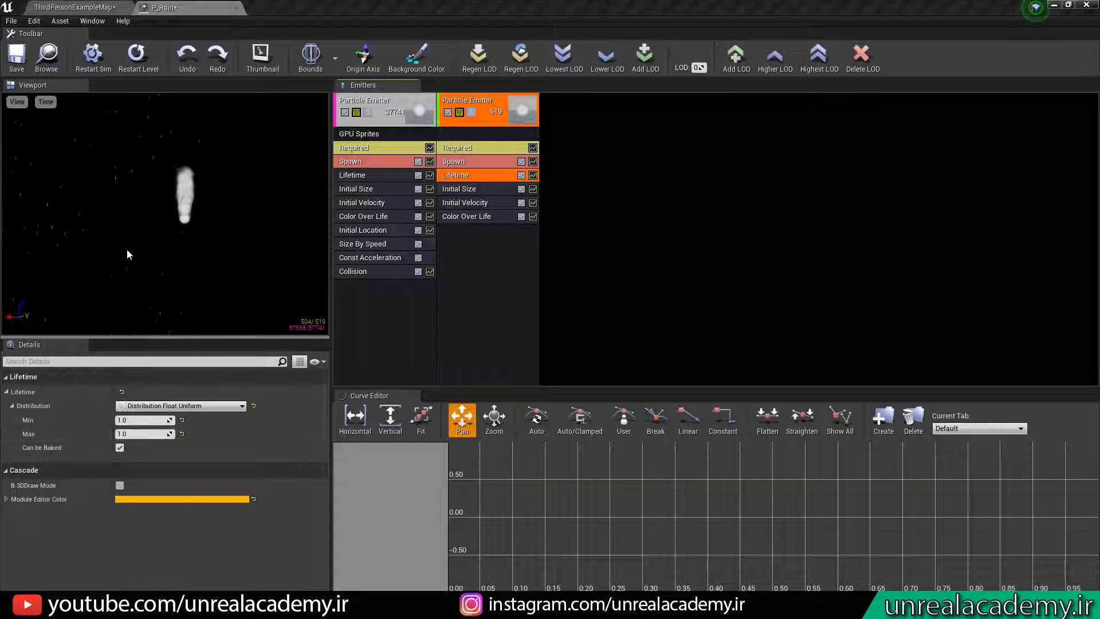
left_click(153, 421)
type(".1")
key("Tab")
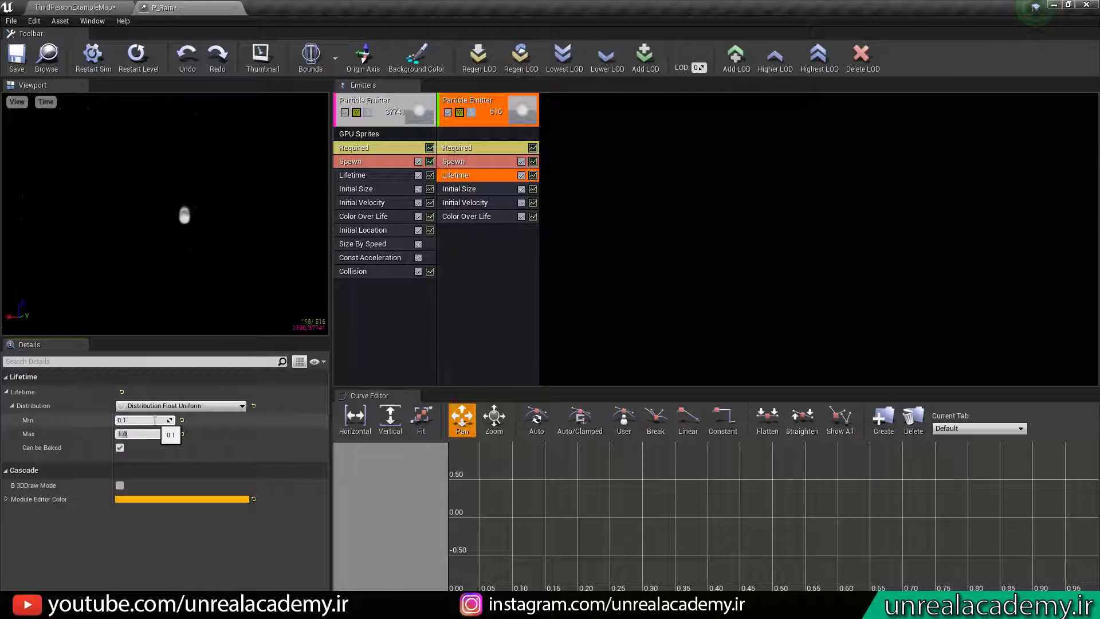
type(".1")
key("Return")
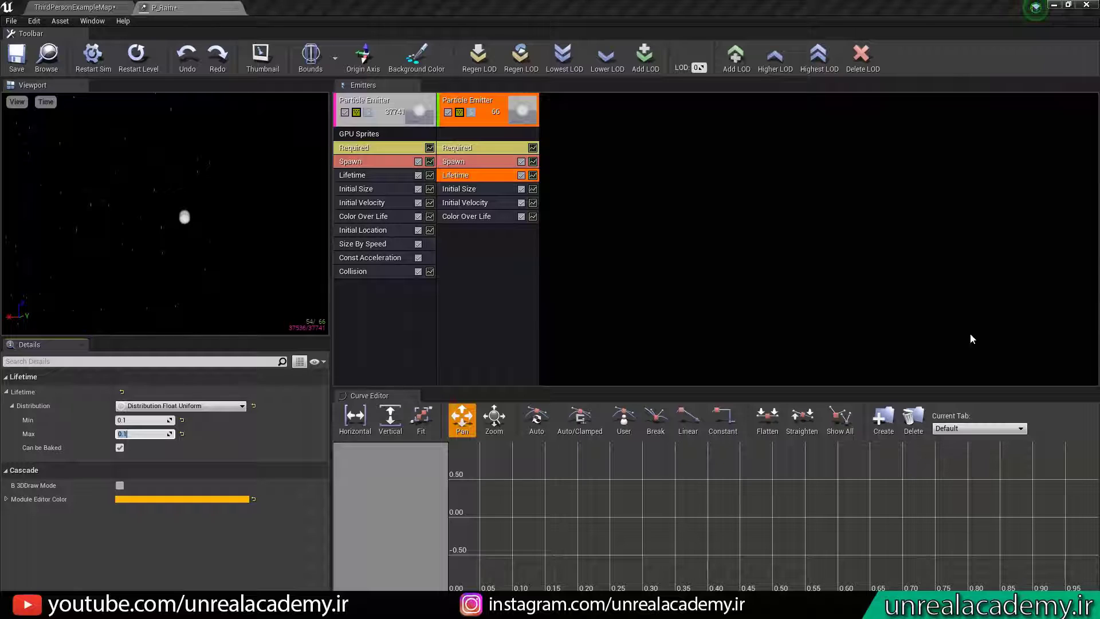
Set the second emitter's Initial Size to Max 8 and Min 6 on all three axes
left_click(471, 189)
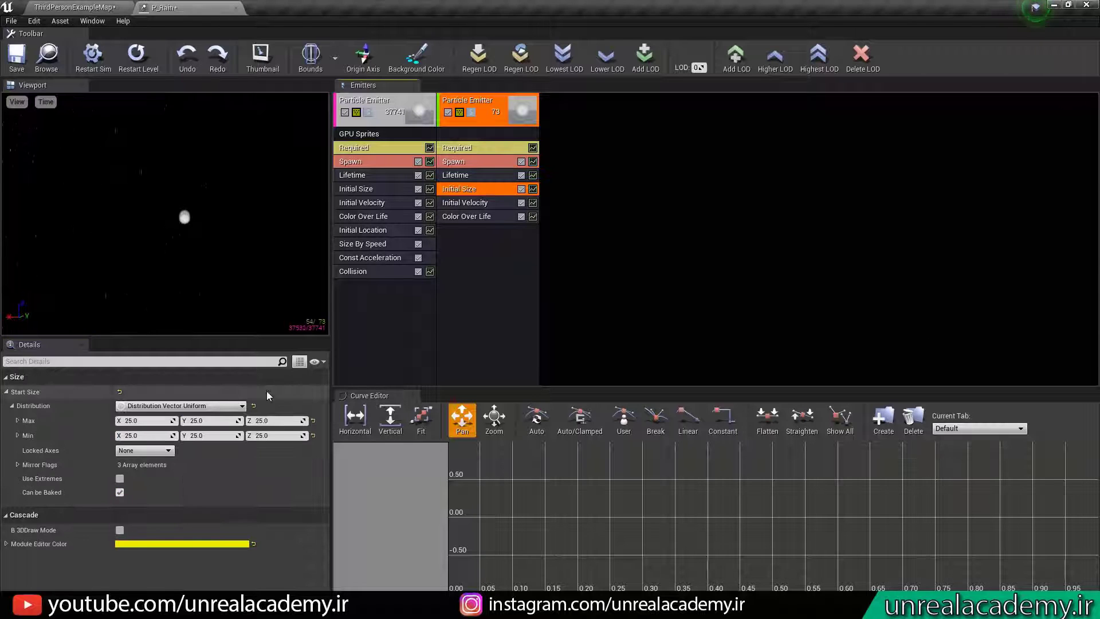
left_click(140, 421)
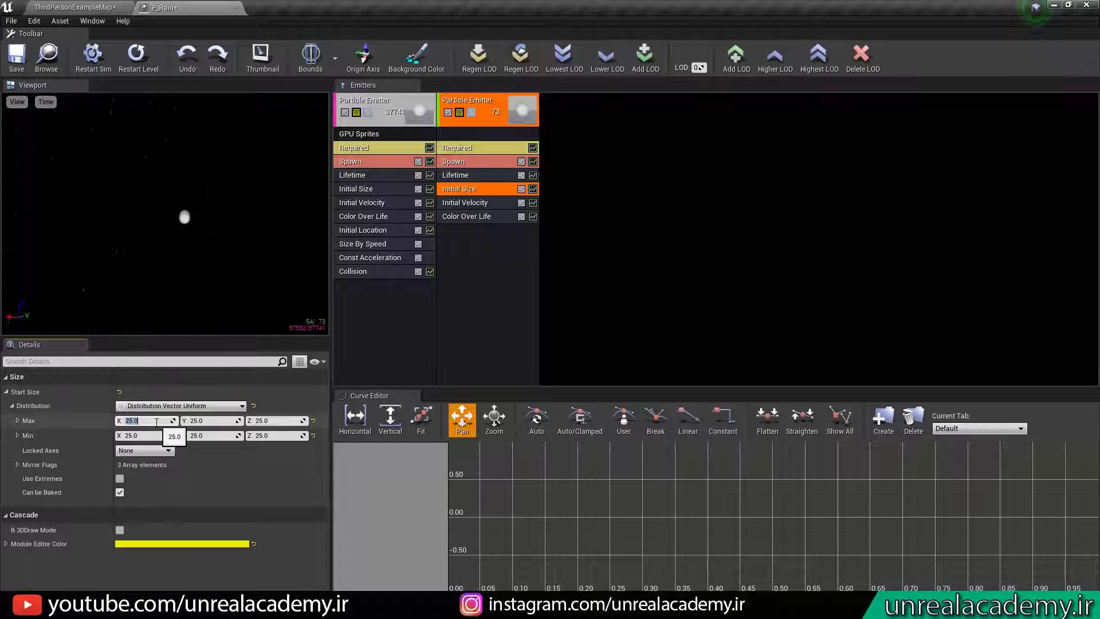
type("8")
key("Tab")
type("8")
key("Tab")
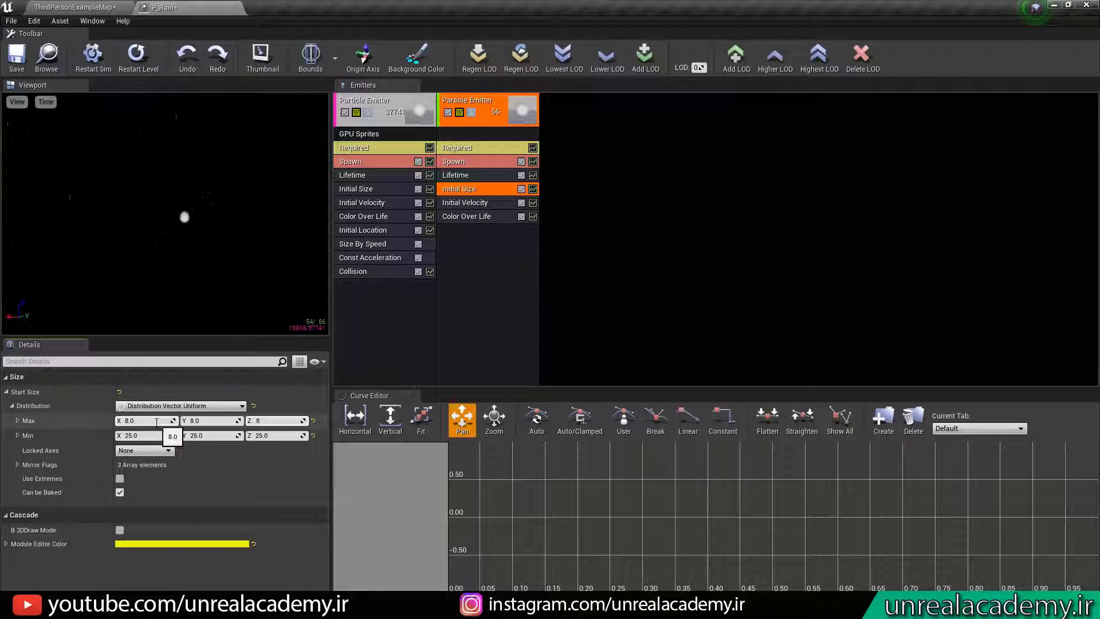
key("Tab")
type("6")
key("Tab")
type("6")
key("Tab")
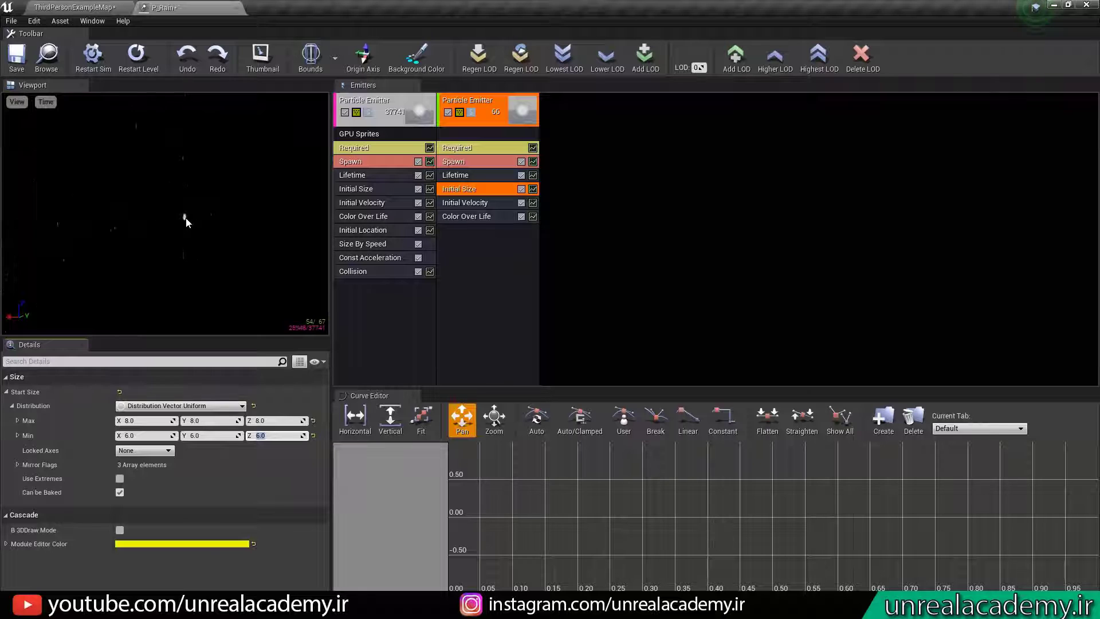
Add an Initial Location module to the second emitter and set its Start Location Max X and Y to 5000
left_click(486, 203)
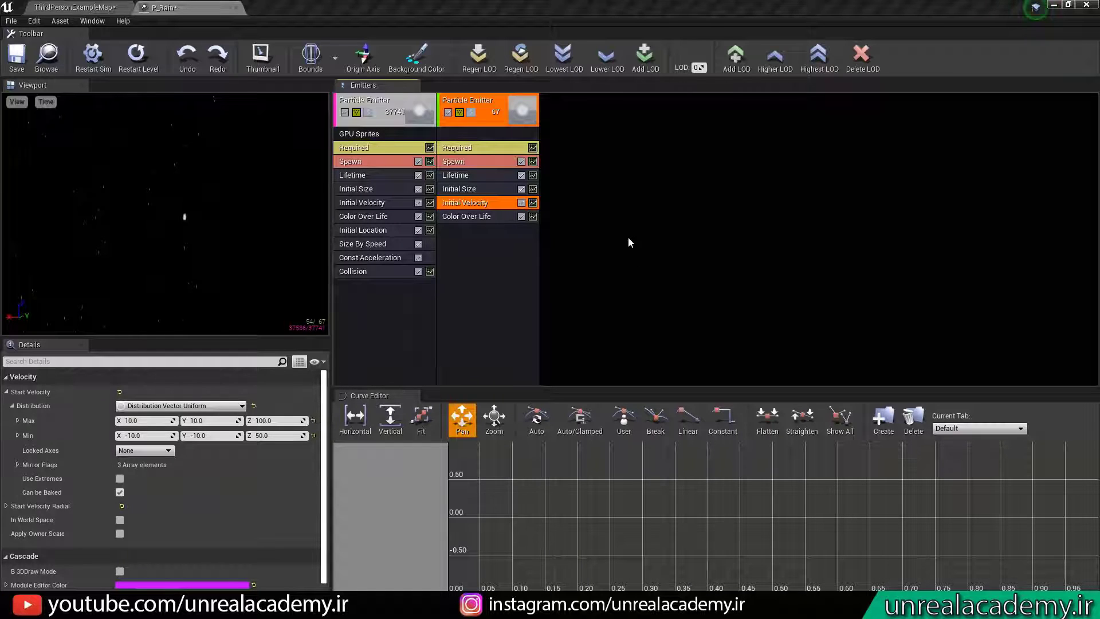
right_click(476, 251)
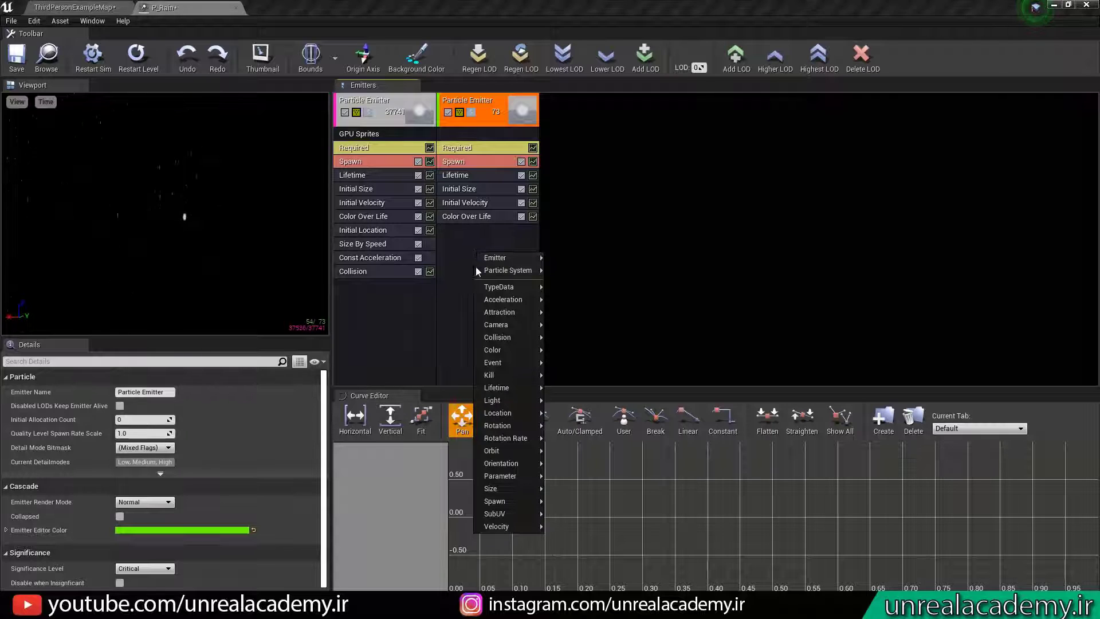
left_click(481, 387)
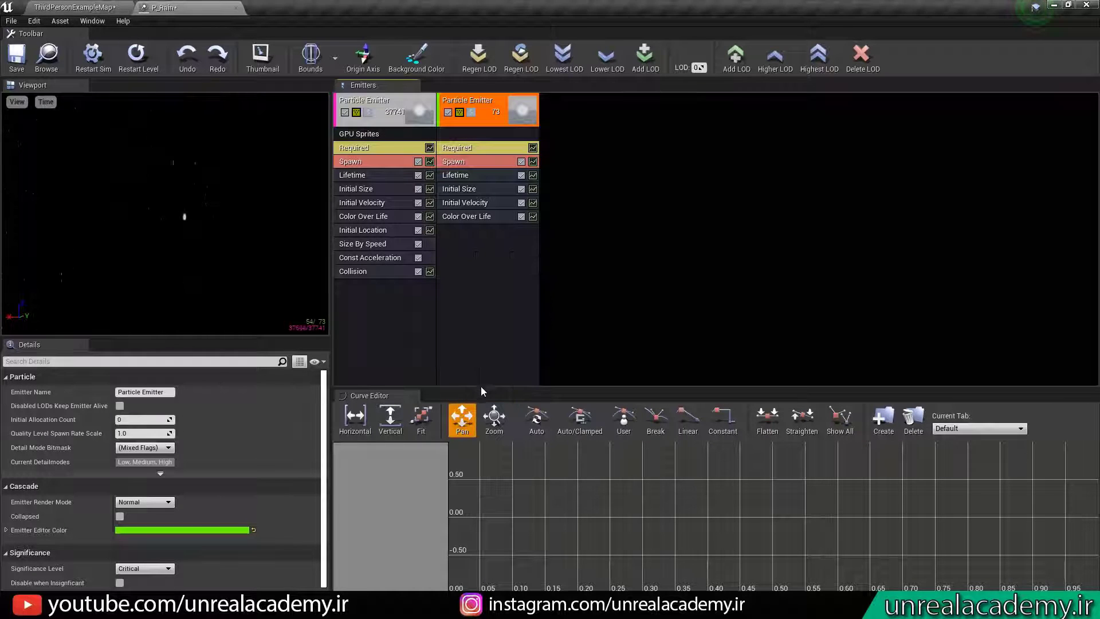
right_click(490, 257)
mouse_move(511, 415)
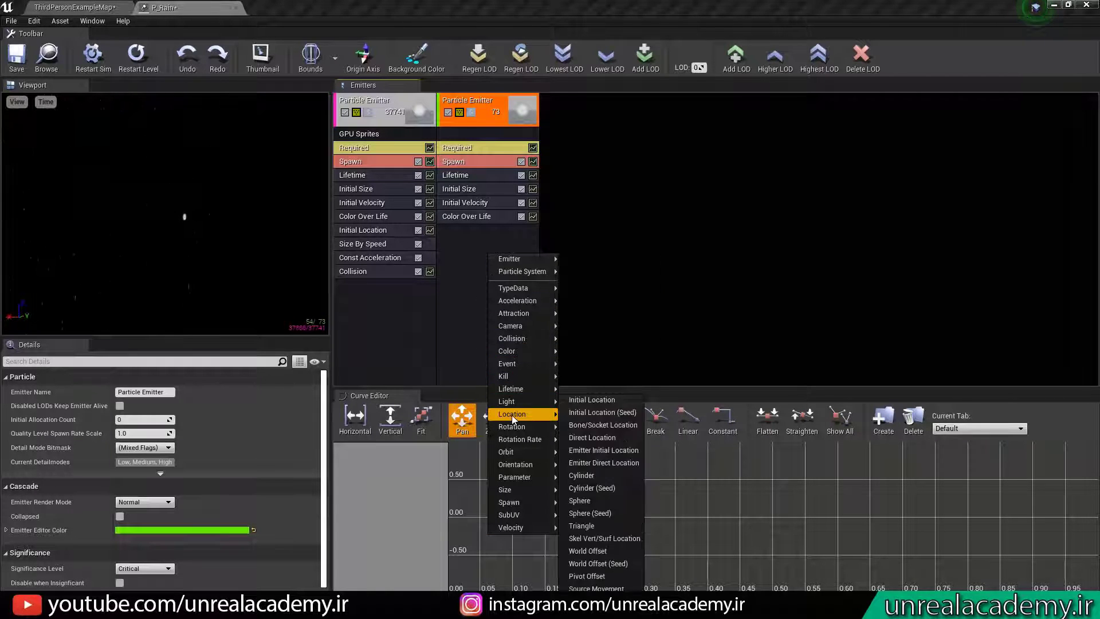
left_click(614, 401)
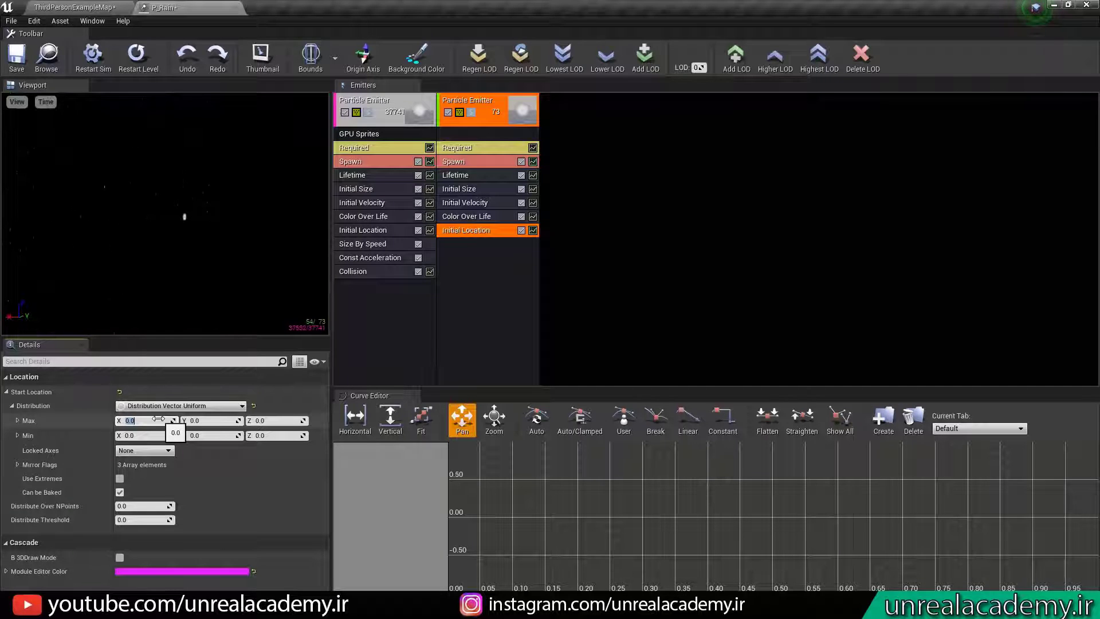
type("5000")
key("Tab")
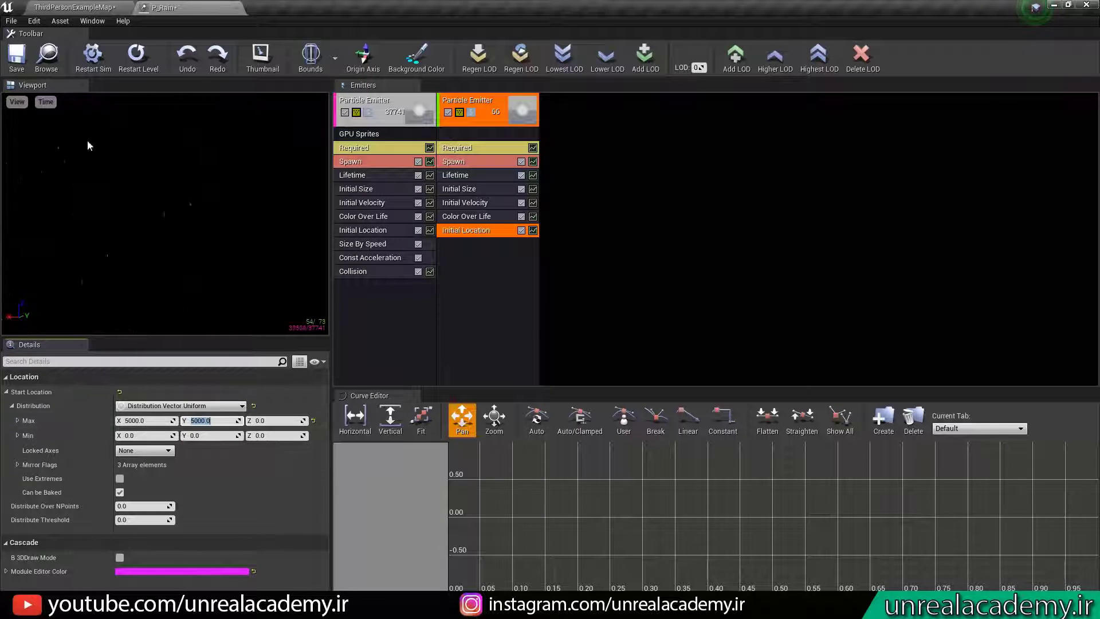
Move the P_Rain actor in ThirdPersonExampleMap away from the wall corner to about X -1210, Y -860, Z 130
left_click(69, 8)
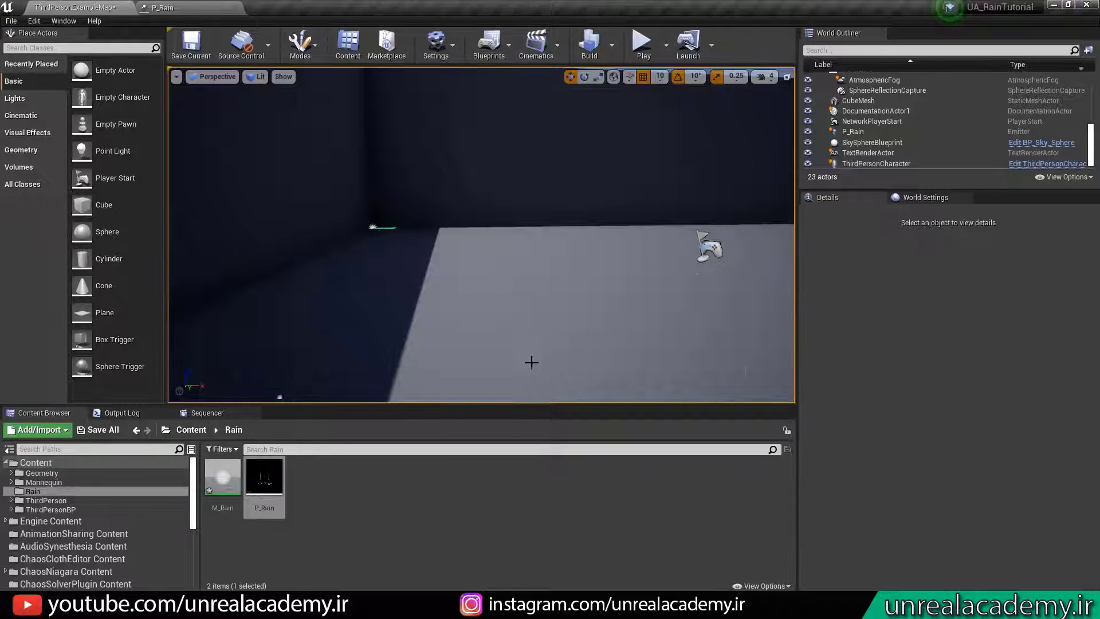
right_click_drag(532, 362, 484, 378)
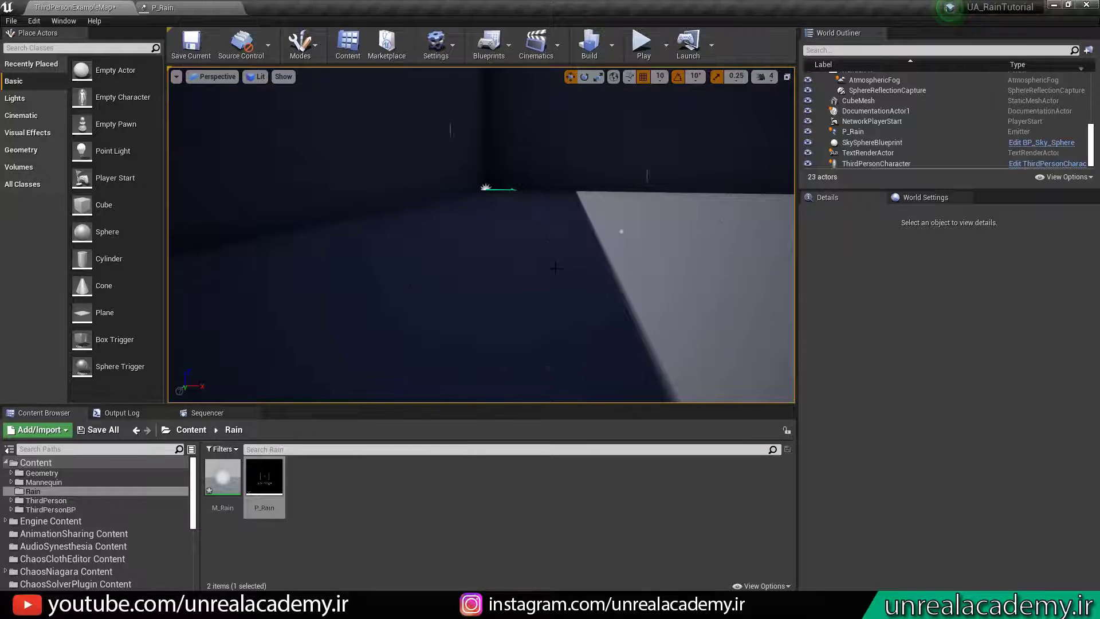
right_click_drag(556, 268, 580, 251)
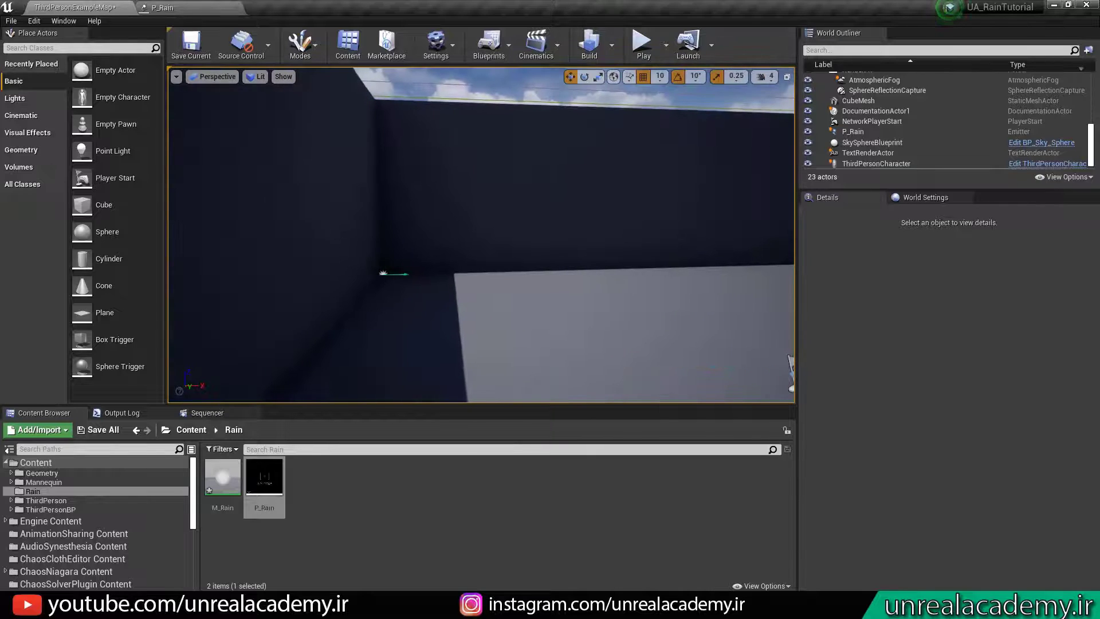
left_click(382, 273)
left_click_drag(390, 277, 596, 338)
right_click_drag(596, 337, 650, 335)
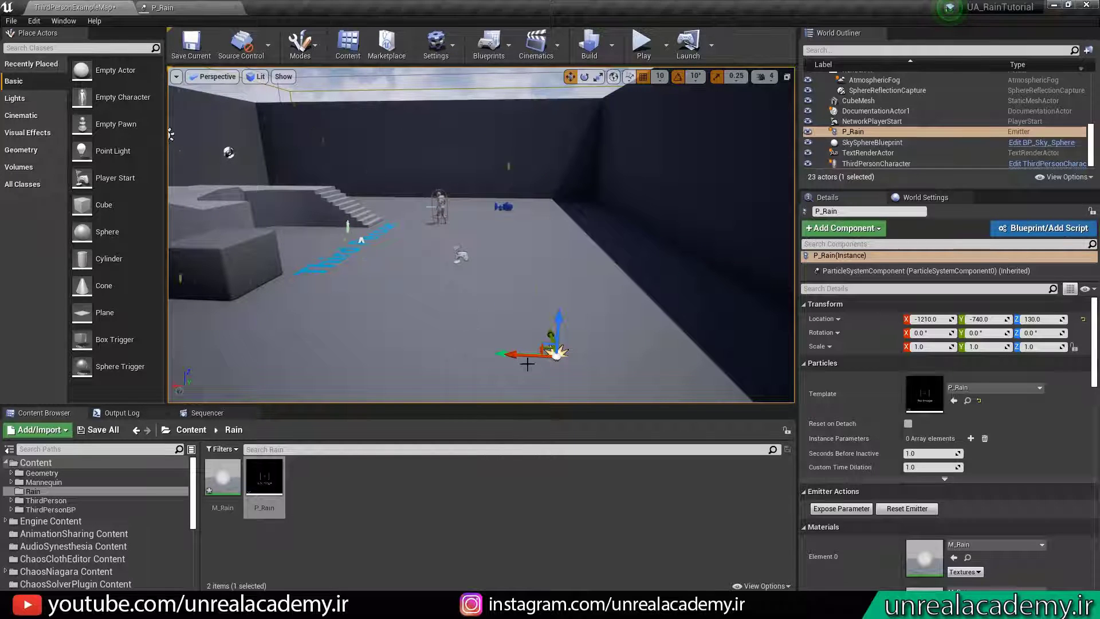
left_click_drag(538, 348, 549, 390)
right_click_drag(498, 351, 533, 298)
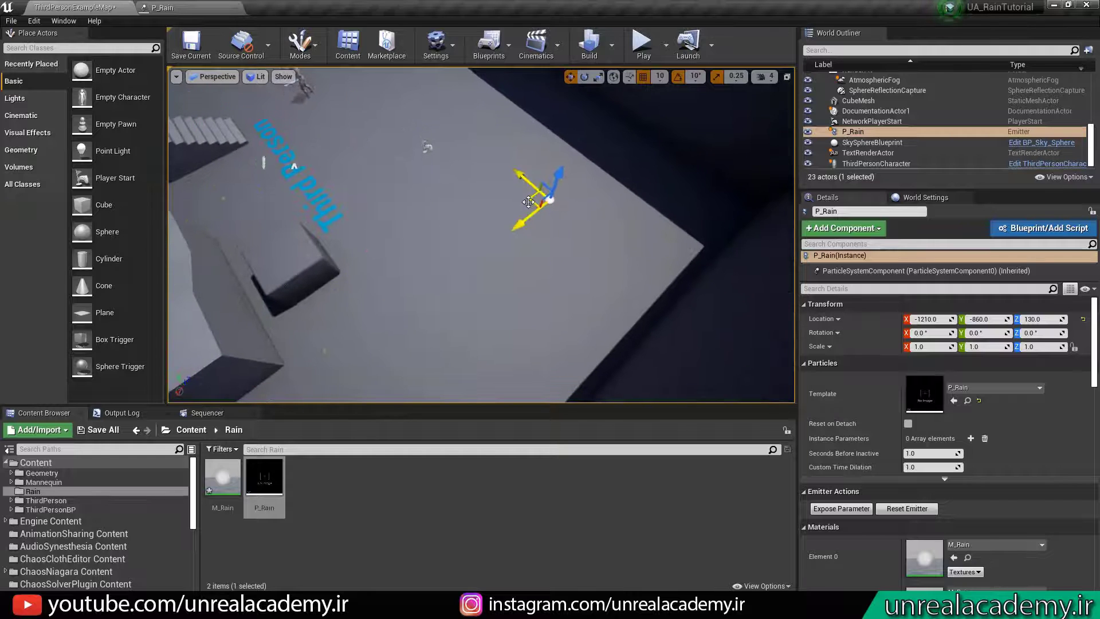
Move the P_Rain actor to about X -1800, Y -1440, Z 130 and save all changes
left_click_drag(519, 198, 728, 211)
mouse_move(727, 211)
right_mouse_down()
mouse_move(659, 258)
mouse_move(722, 258)
mouse_move(802, 218)
mouse_move(767, 223)
right_mouse_up()
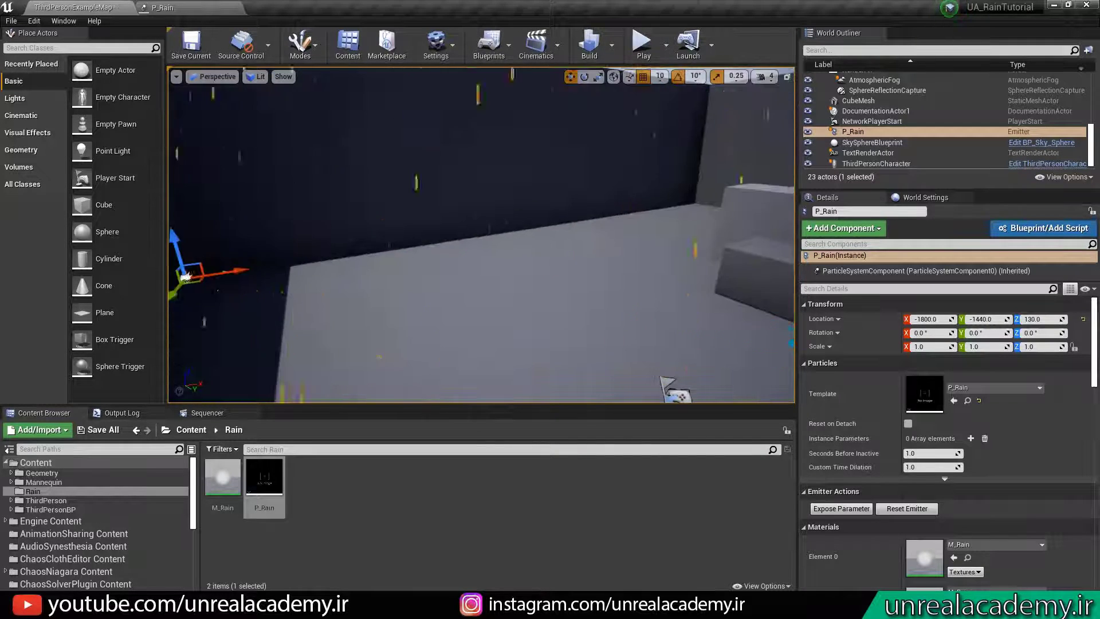
key("ctrl+shift+s")
In P_Rain's first emitter, set the Out Val of point 0 in Color Over Life's Alpha Over Life curve to 0.5
left_click(160, 7)
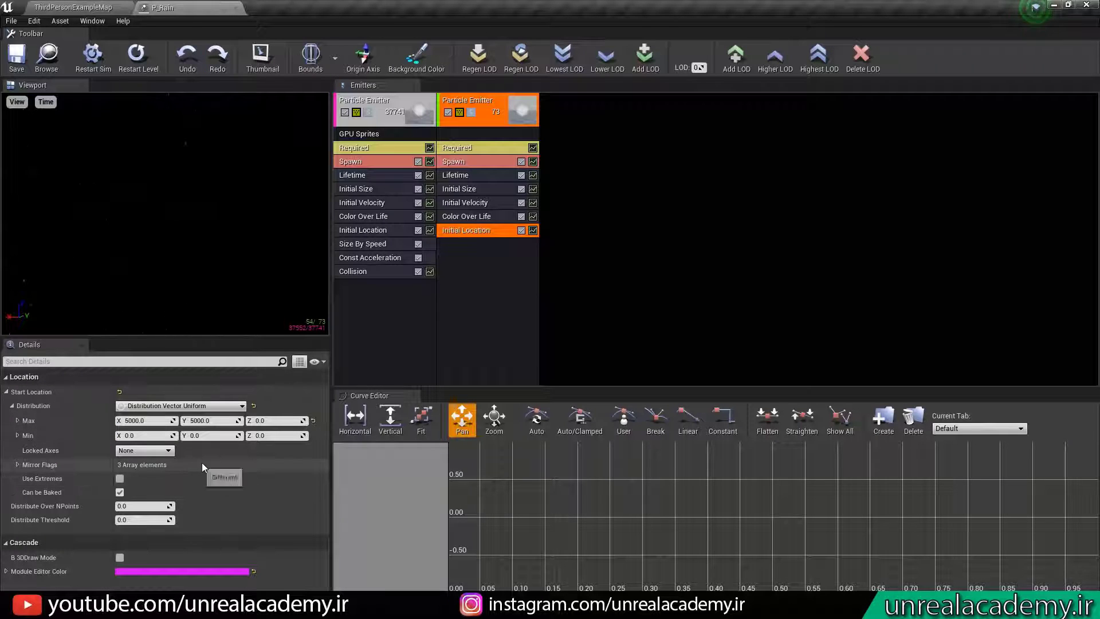
left_click(377, 218)
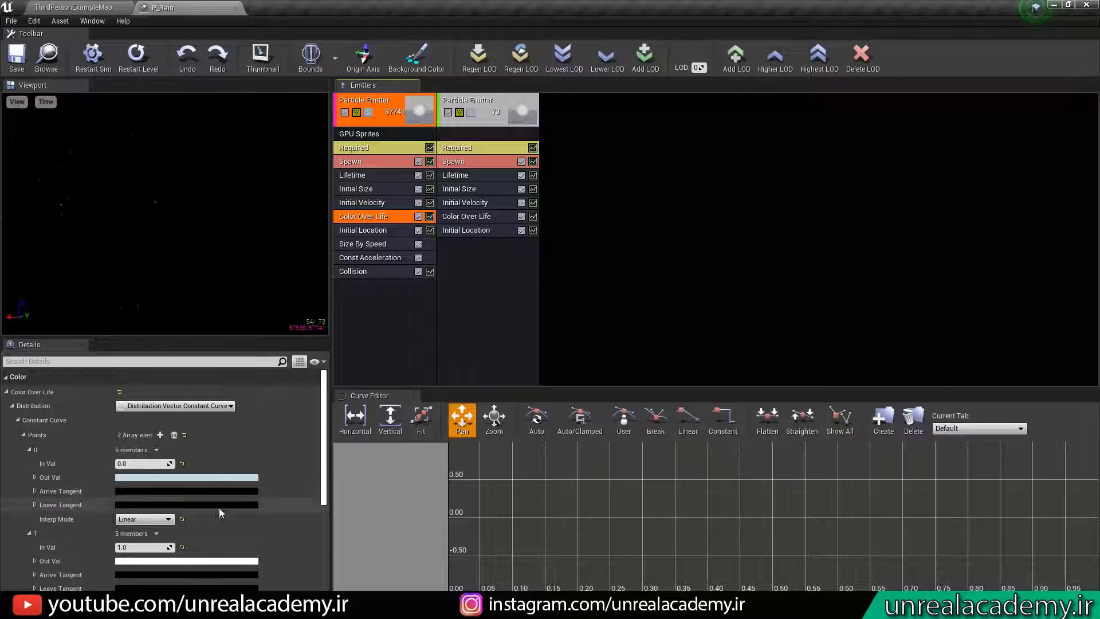
left_click(11, 406)
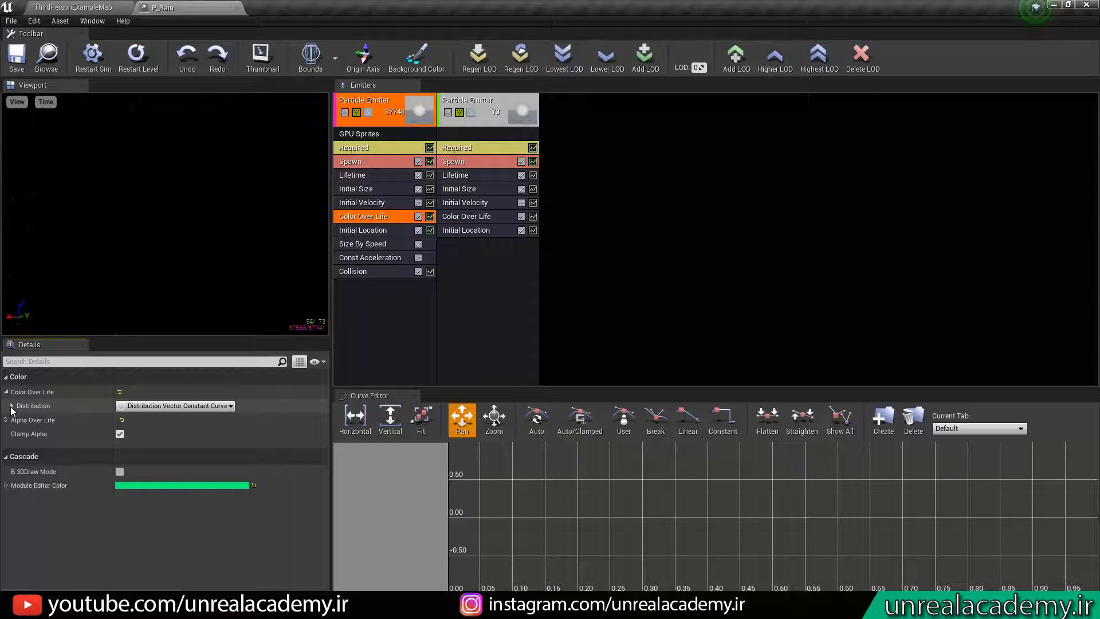
left_click(6, 392)
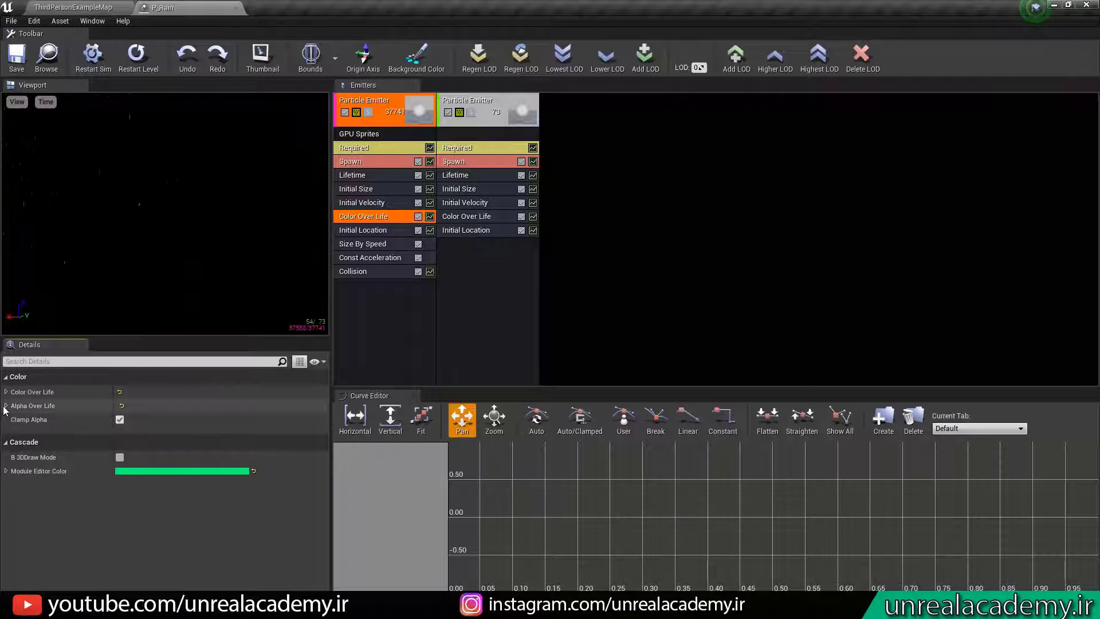
left_click(5, 406)
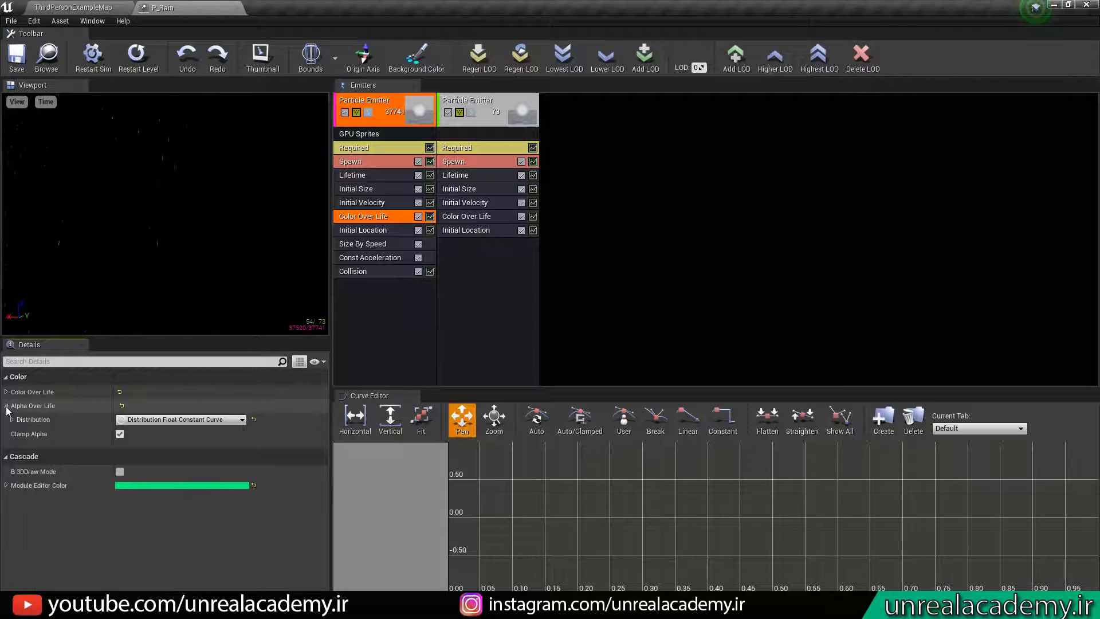
left_click(12, 420)
left_click(17, 434)
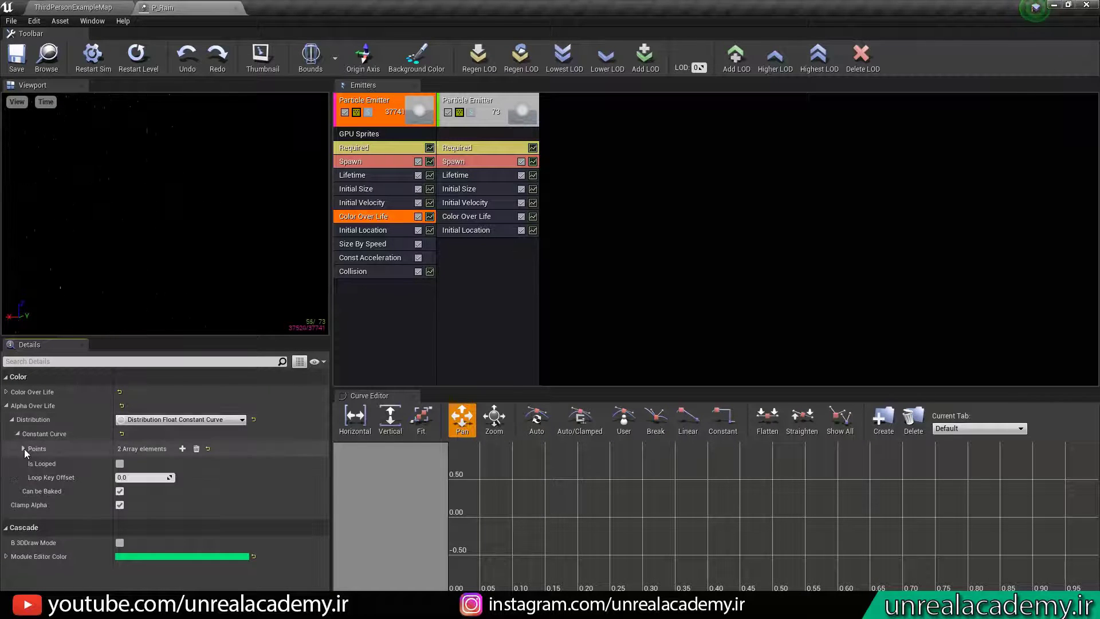
left_click(23, 448)
left_click(28, 462)
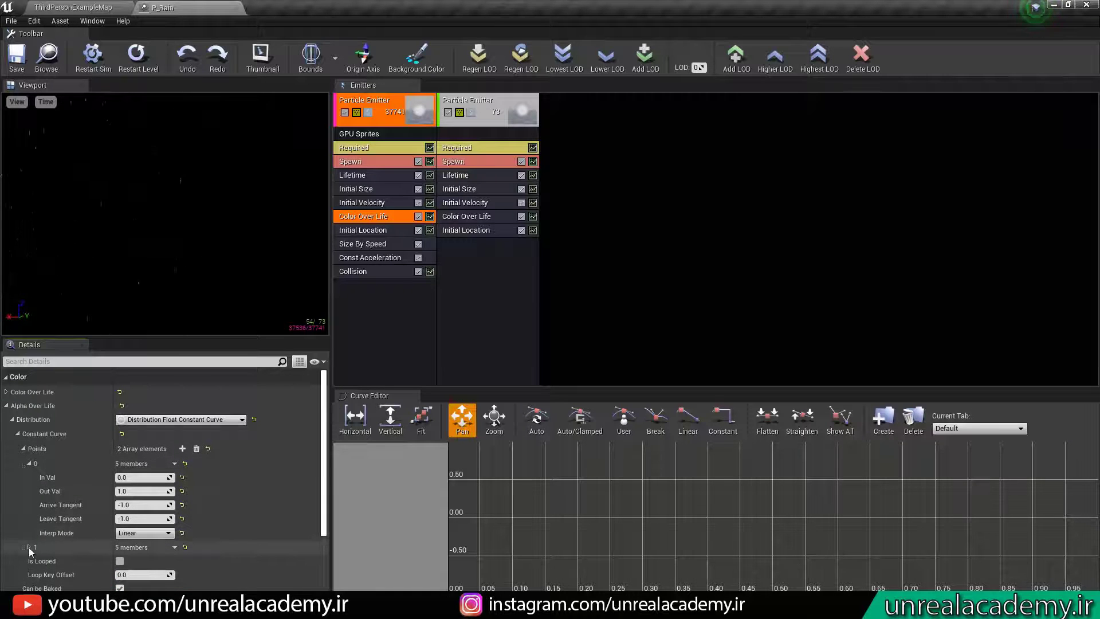
left_click(29, 547)
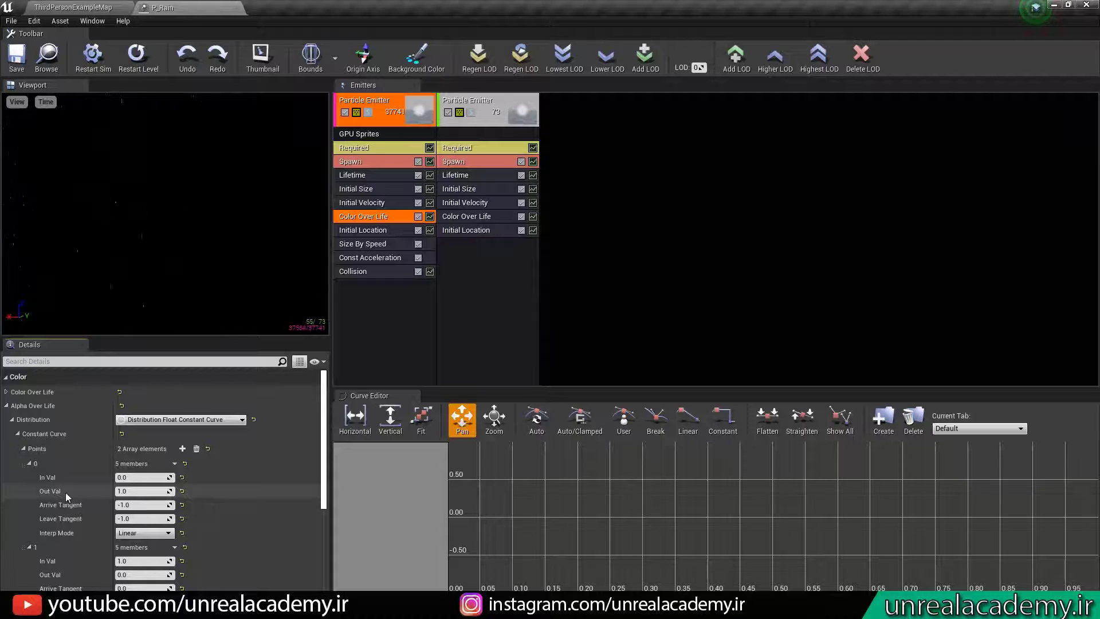
left_click(155, 491)
type("0.5")
key("Return")
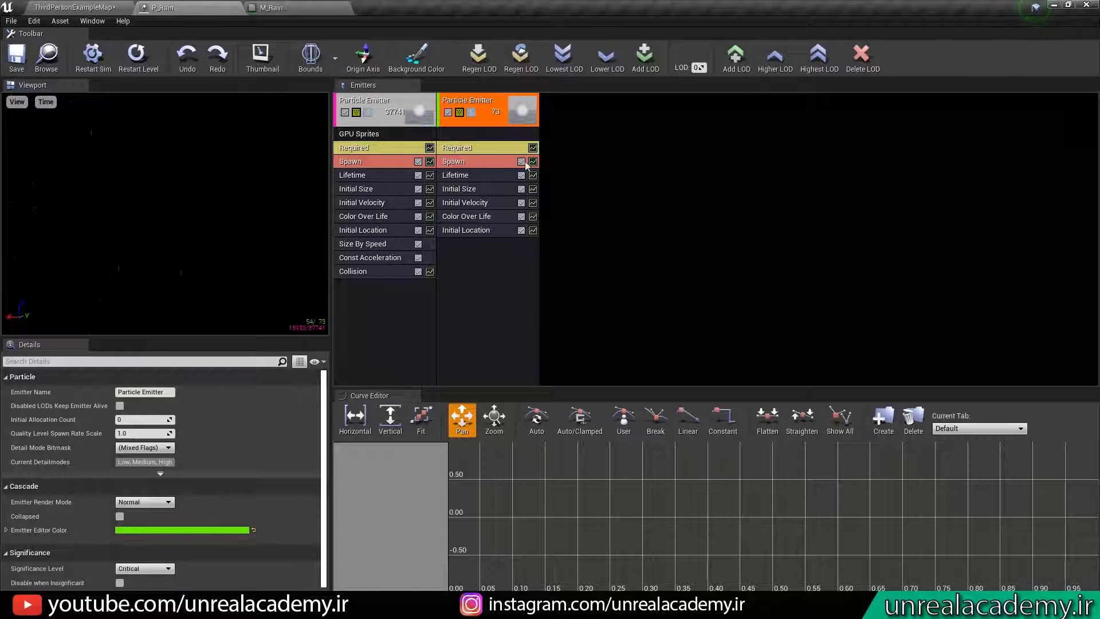
Add GPU Sprites type data to P_Rain's second emitter
right_click(500, 257)
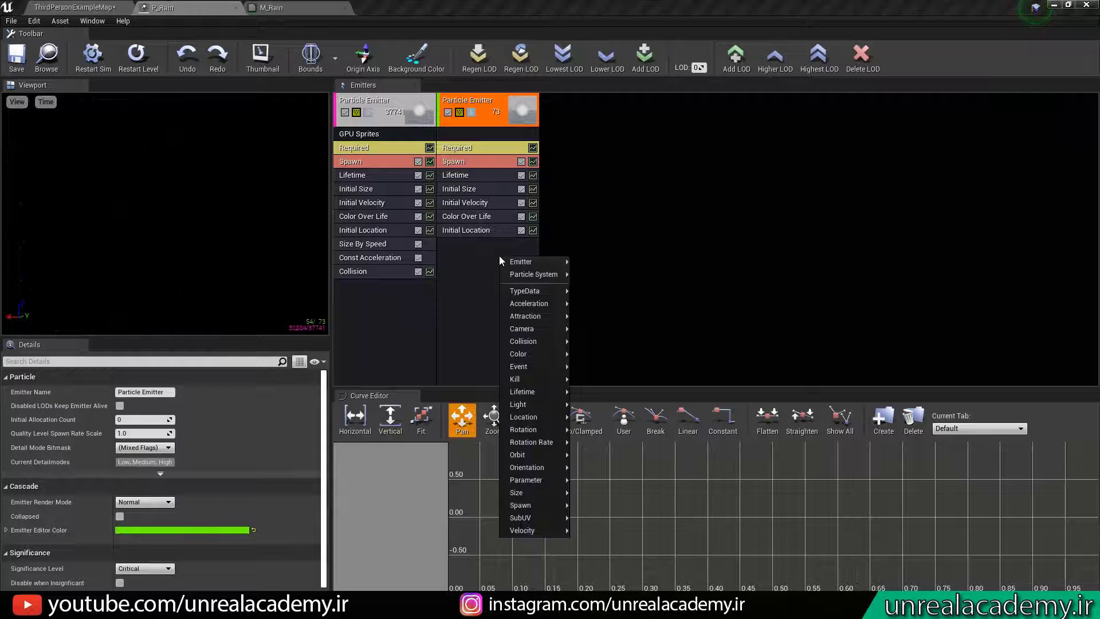
mouse_move(531, 294)
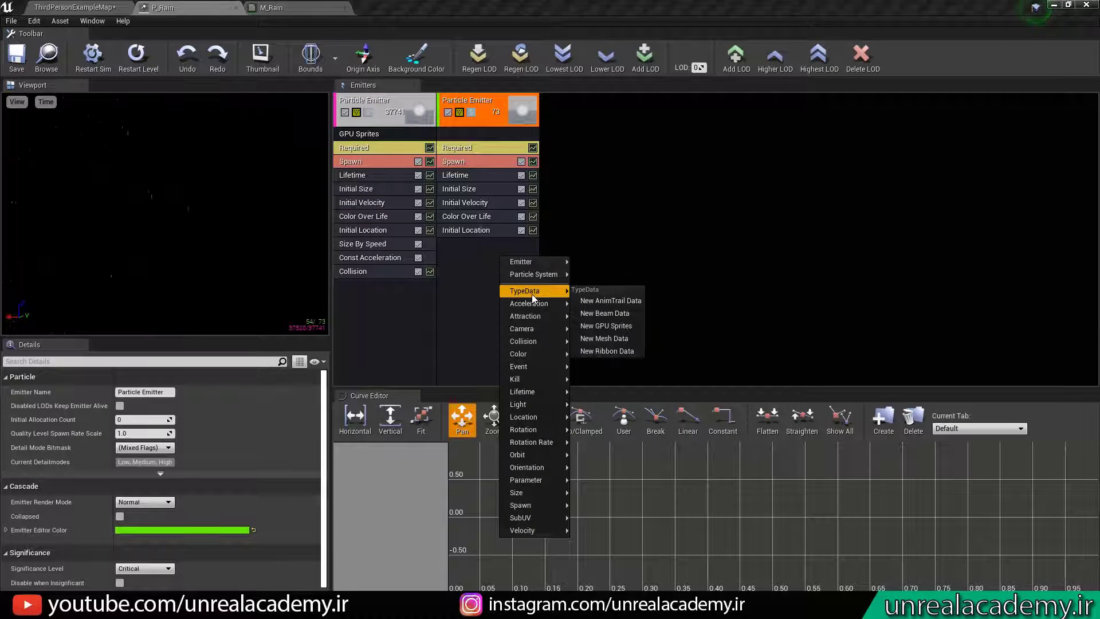
left_click(606, 325)
Set fixed bounds for the P_Rain particle system and save it
left_click(320, 65)
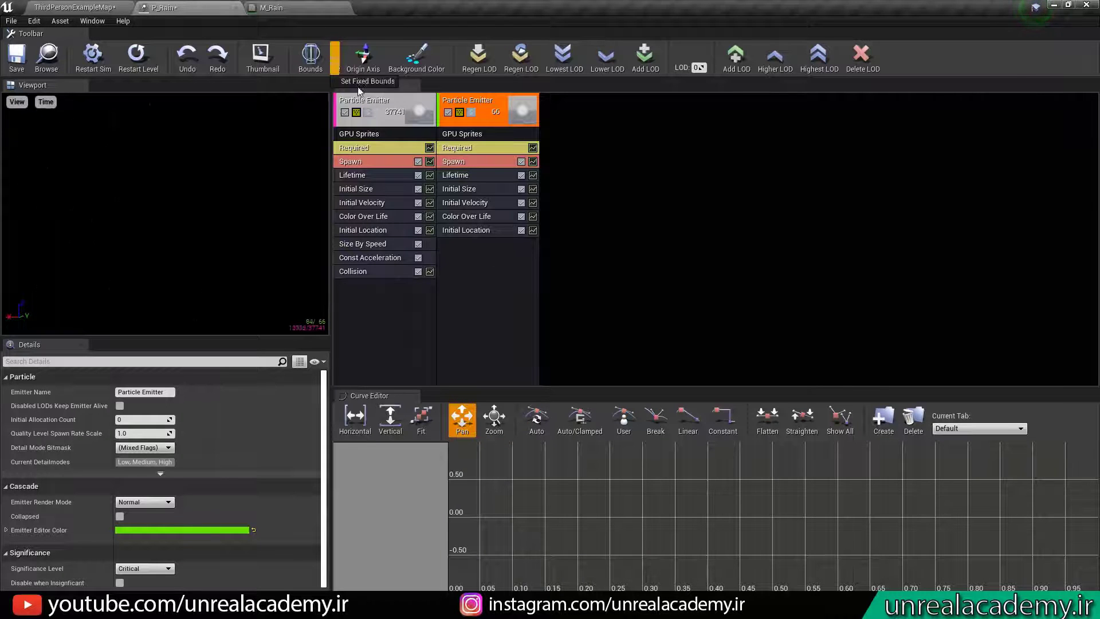
left_click(361, 82)
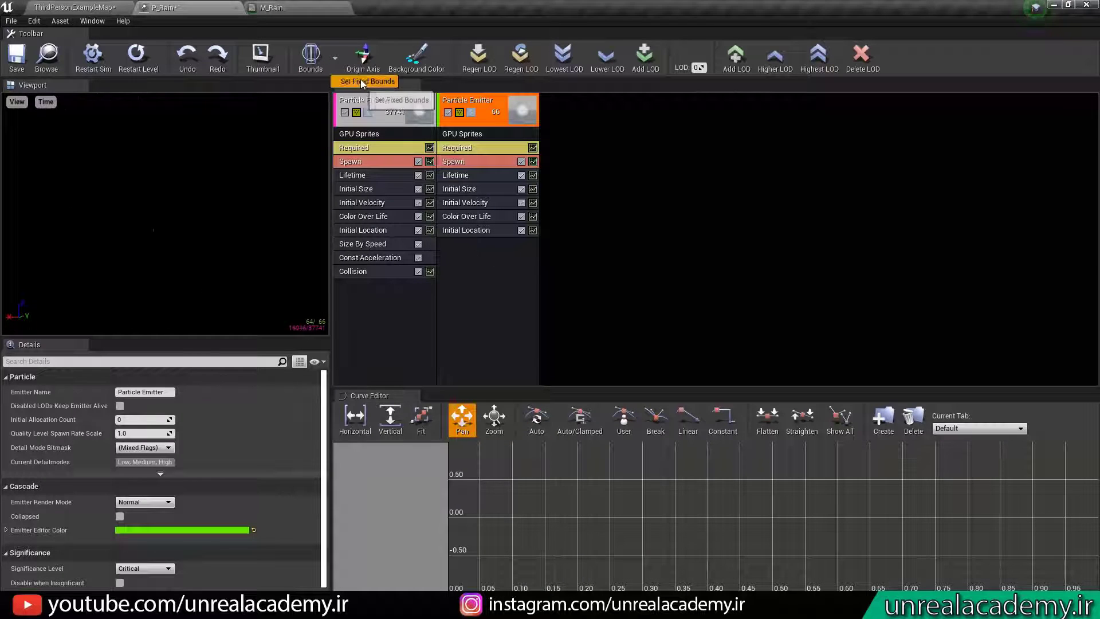
left_click(13, 58)
Darken ThirdPersonExampleMap by setting the directional Light Source's Intensity to 0 lux
left_click(78, 7)
right_click_drag(436, 229, 556, 264)
key("Escape")
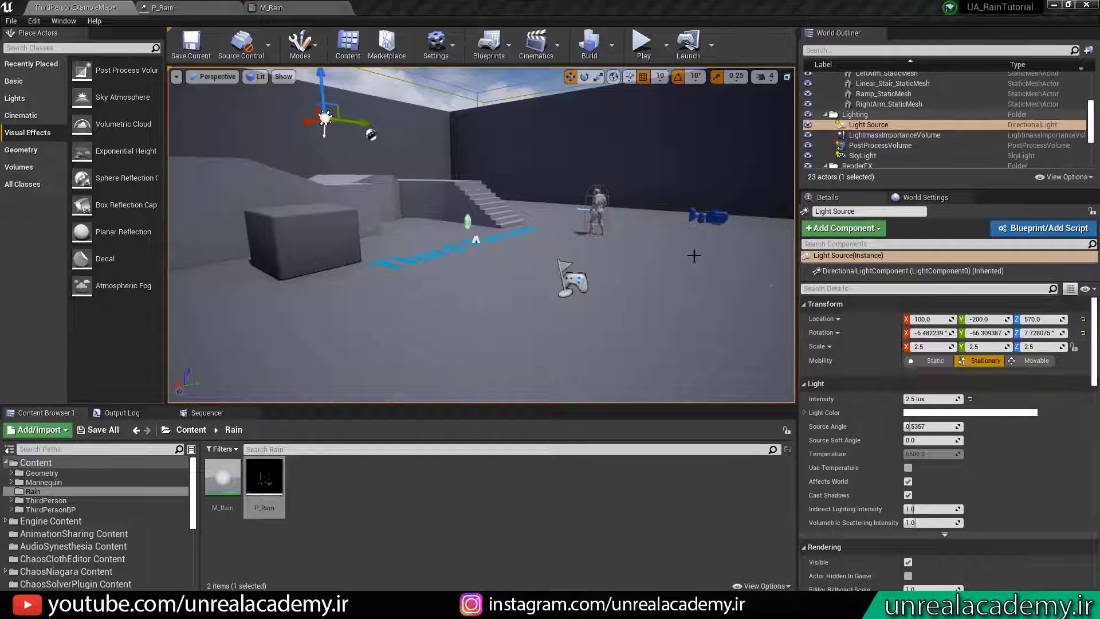
right_click_drag(675, 269, 654, 258)
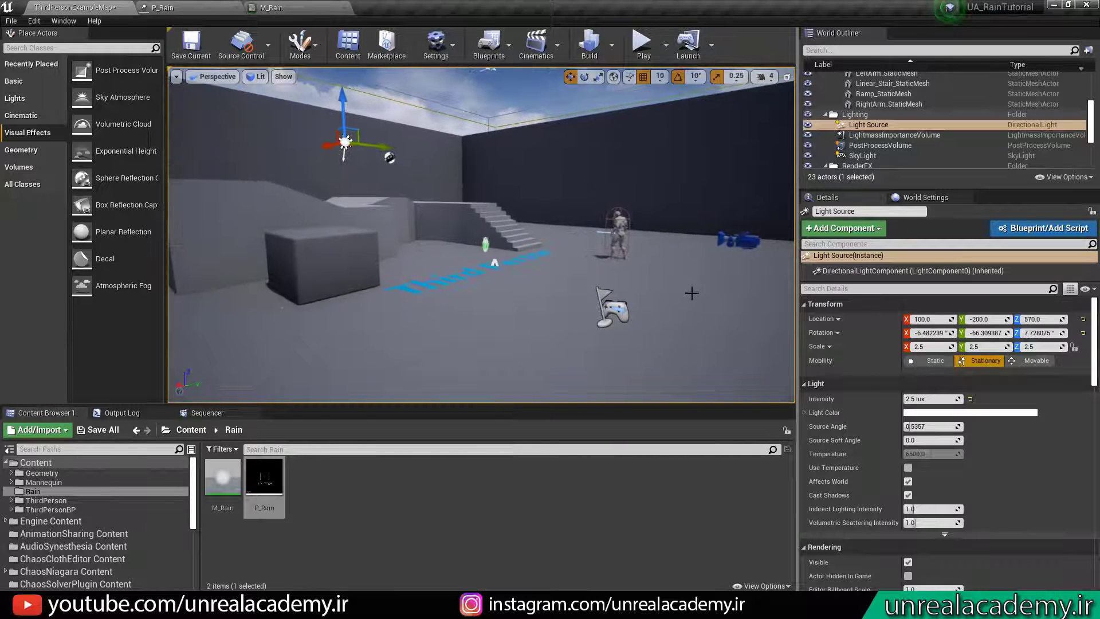
right_click_drag(693, 292, 739, 290)
right_click_drag(591, 255, 564, 253)
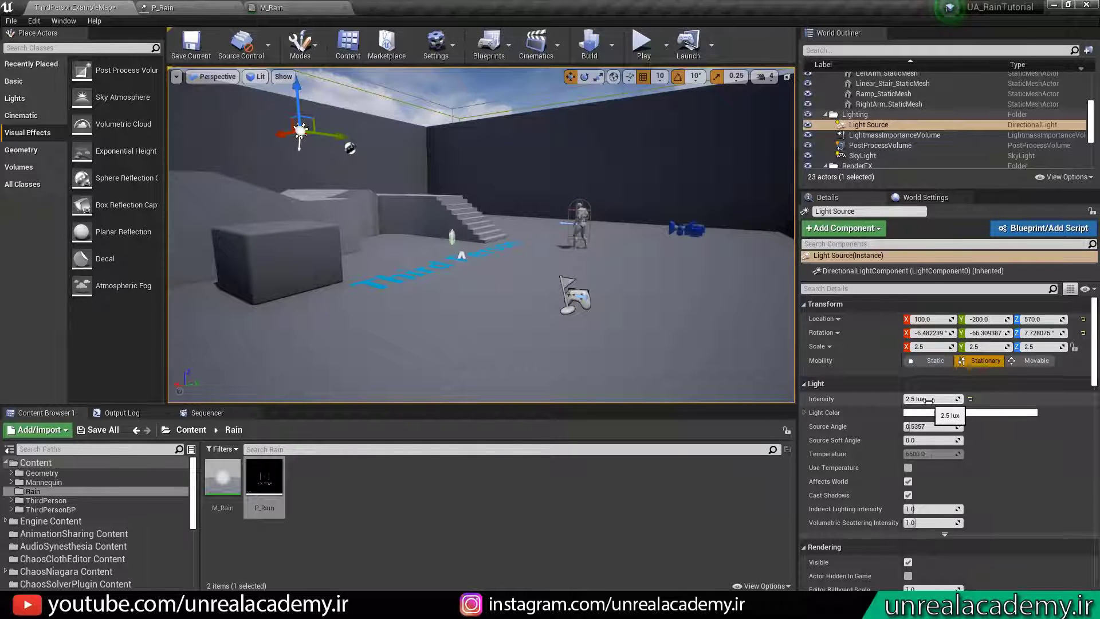
left_click_drag(947, 399, 911, 399)
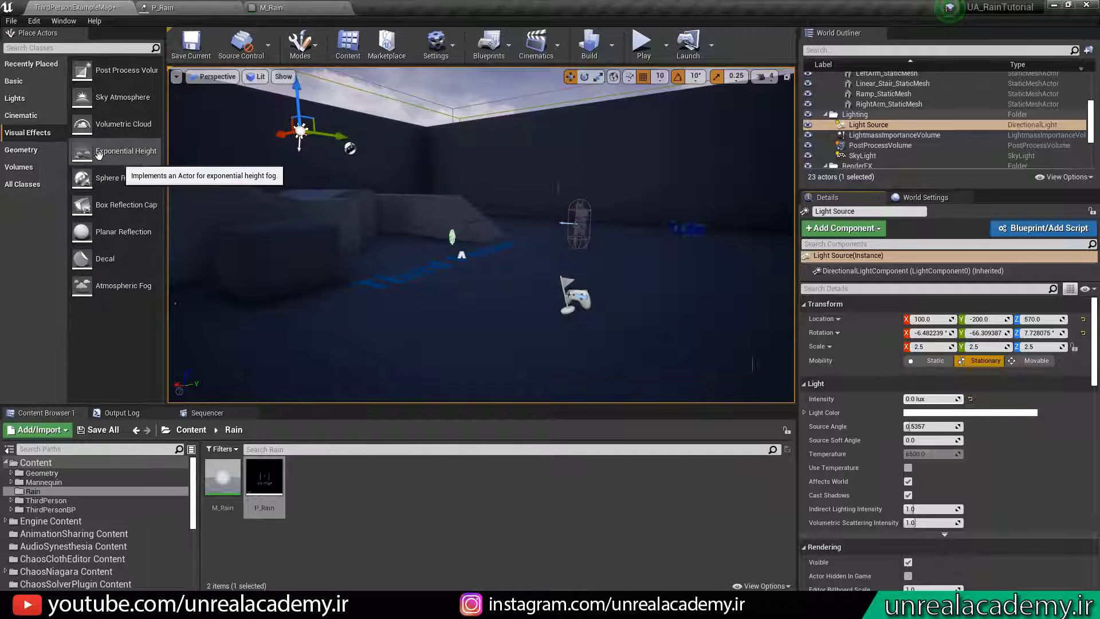
Place an Exponential Height Fog near the player start with Fog Density about 0.03, Fog Height Falloff about 1.98 and Fog Max Opacity about 0.21
left_click_drag(115, 177, 402, 209)
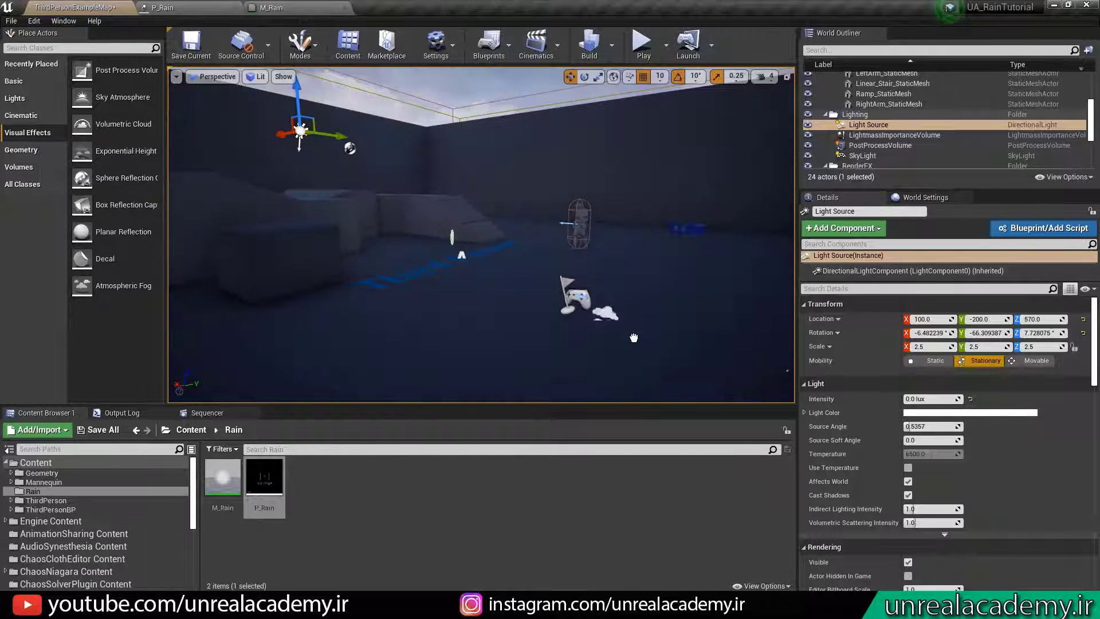
left_click(633, 331)
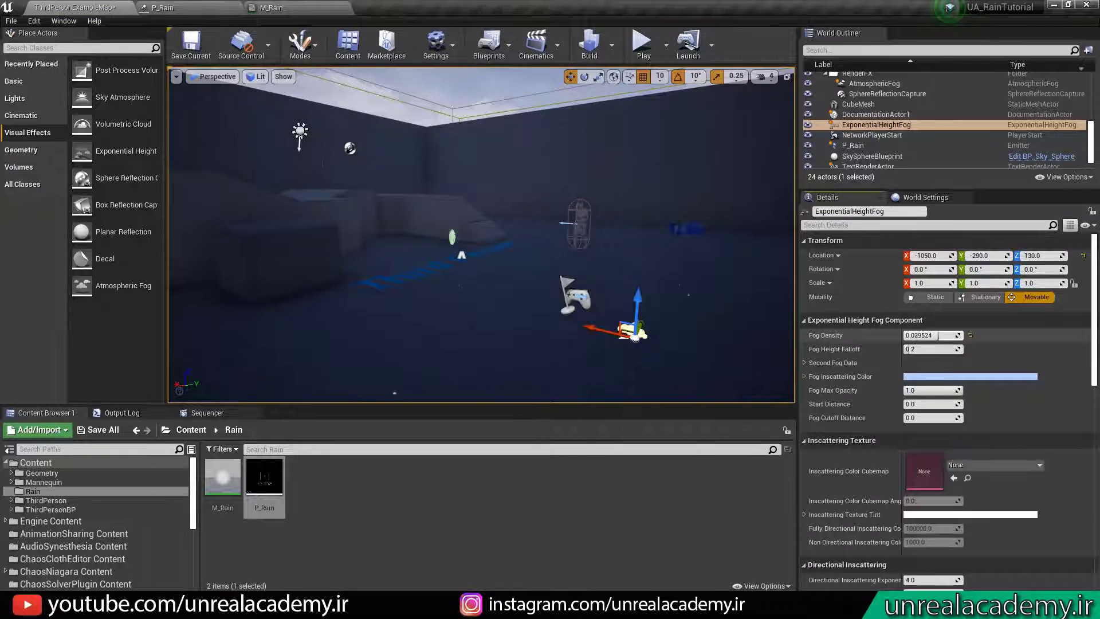
mouse_move(958, 336)
left_mouse_down()
mouse_move(931, 335)
mouse_move(940, 336)
mouse_move(926, 350)
mouse_move(960, 350)
left_mouse_up()
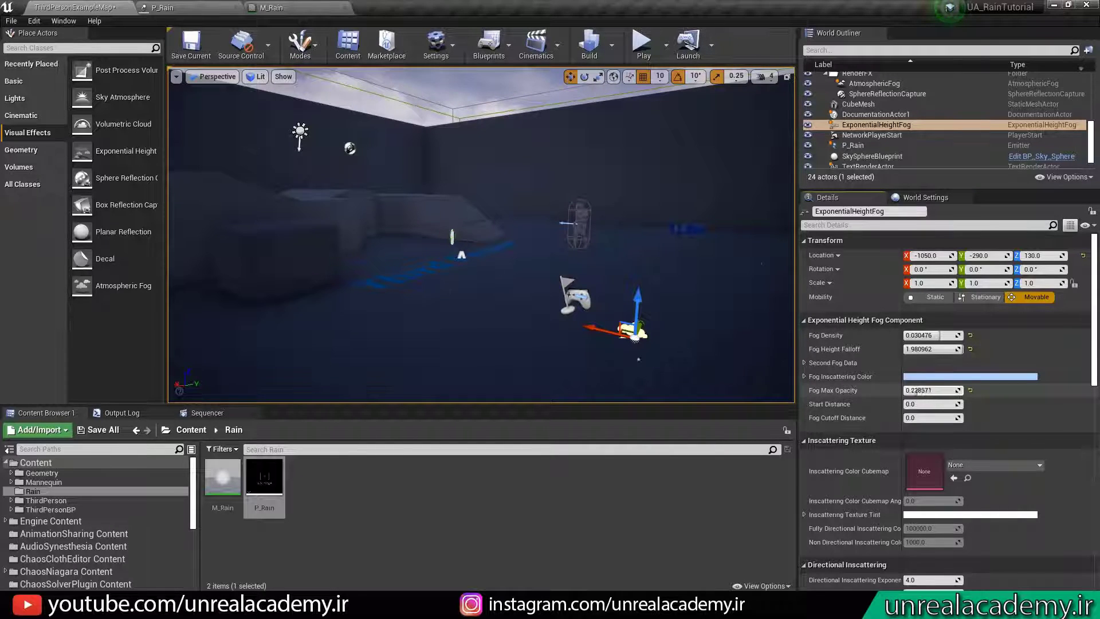
left_click_drag(918, 392, 921, 392)
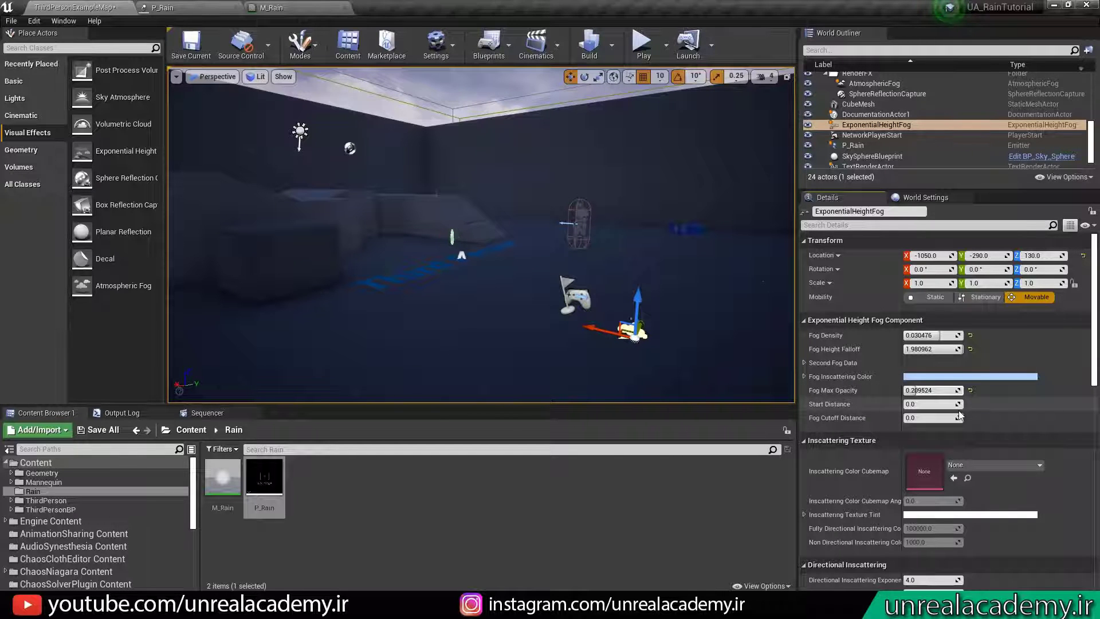
Set the Spawn Rate constant of P_Rain's first emitter to 25000 and save the particle system
double_click(269, 468)
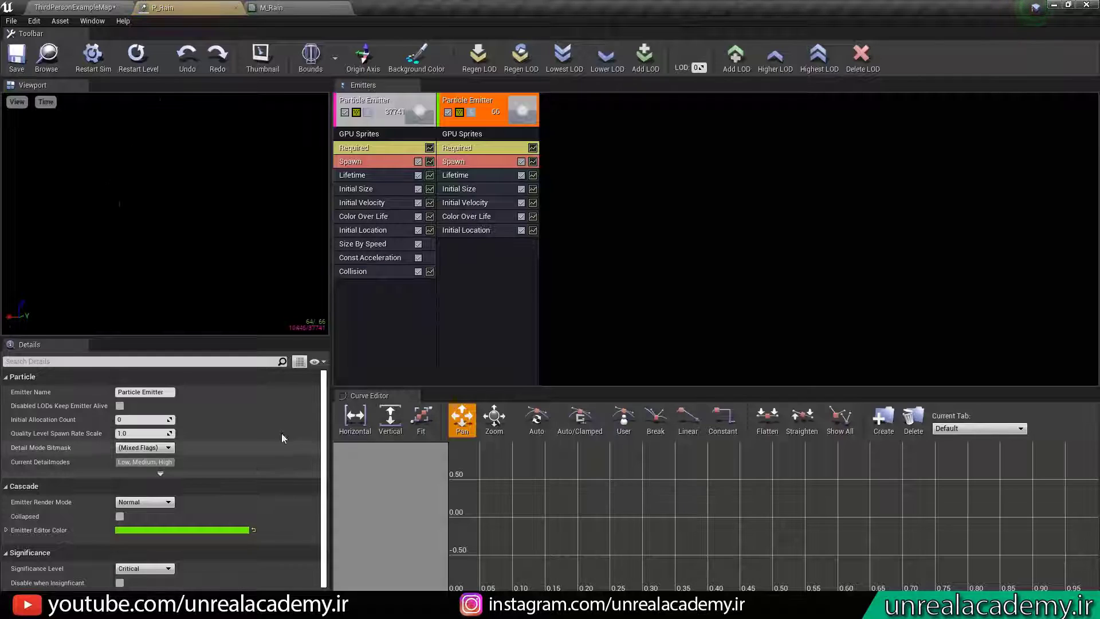
left_click(371, 161)
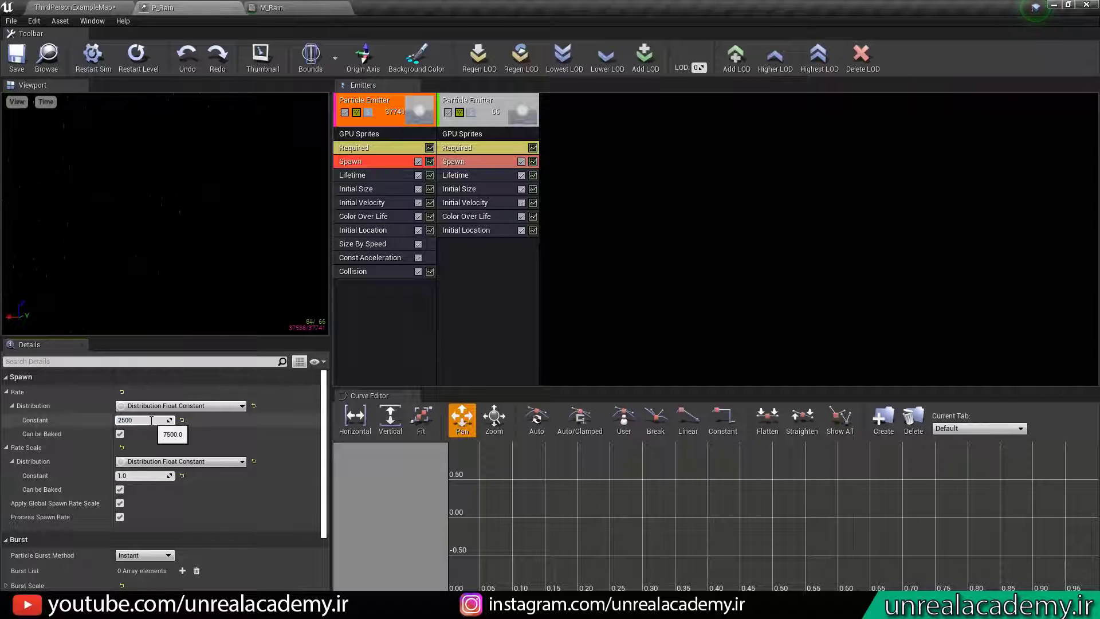
left_click(16, 58)
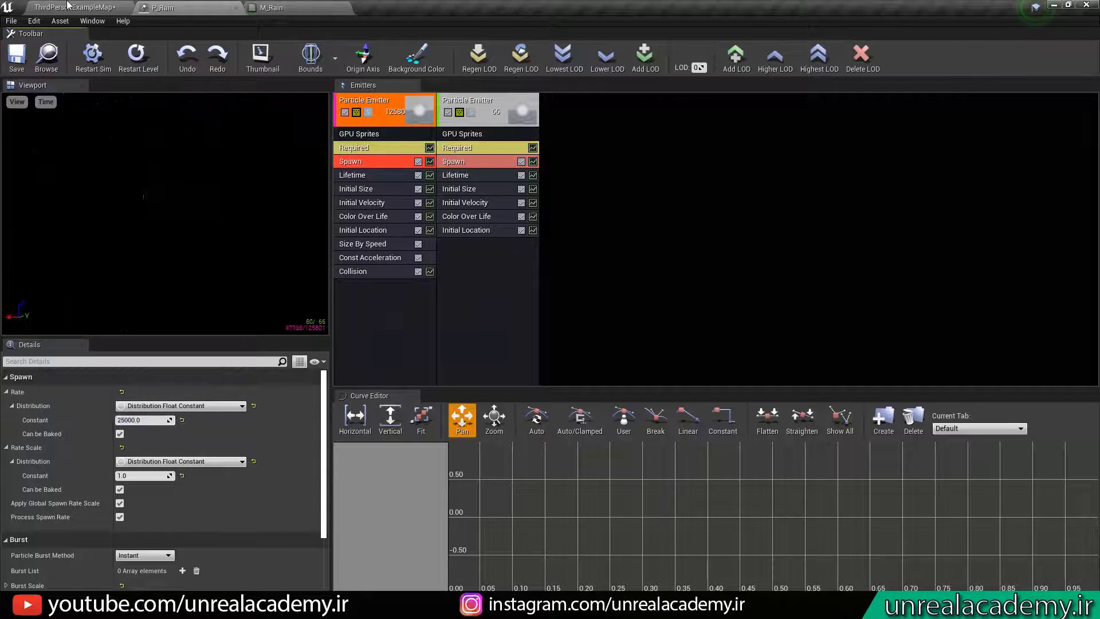
Play ThirdPersonExampleMap, run the character around to inspect the rain, and eject from the player
left_click(74, 8)
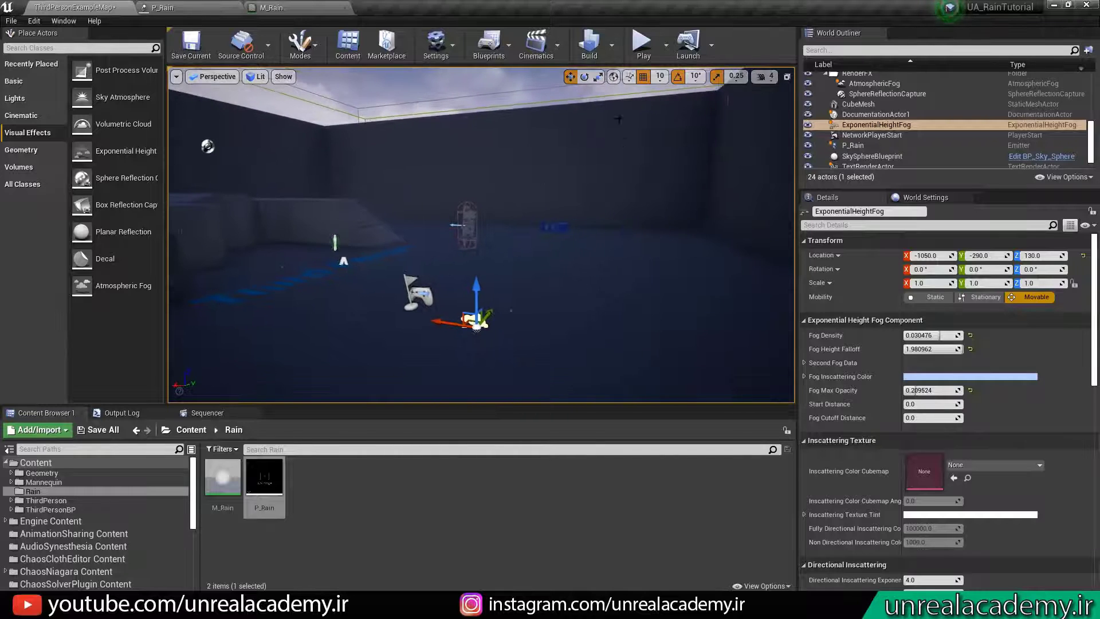
left_click(642, 43)
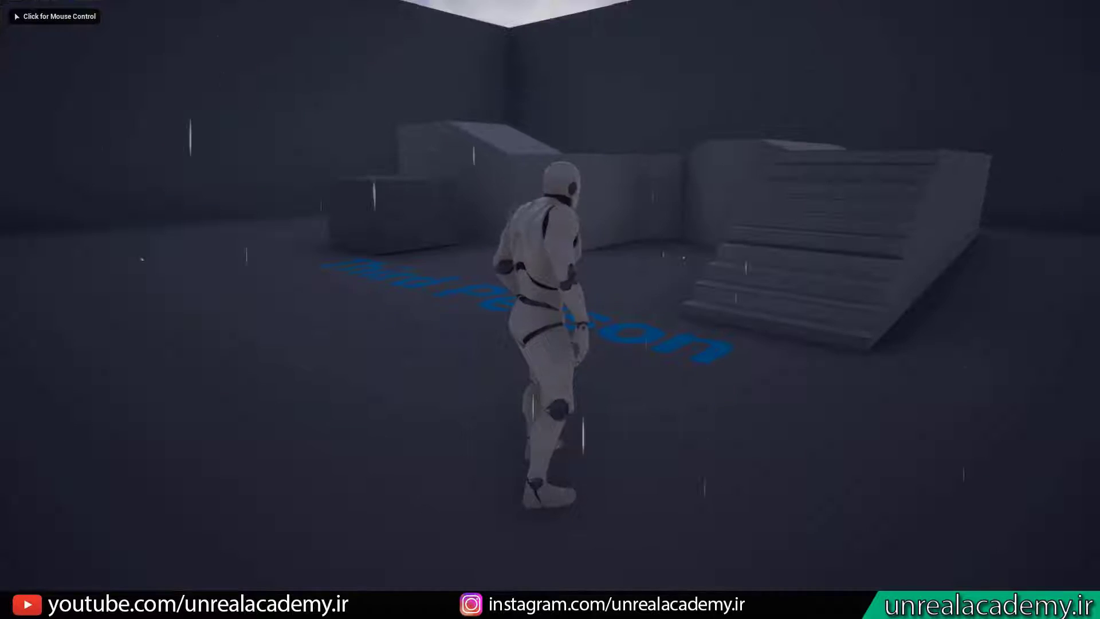
left_click(550, 309)
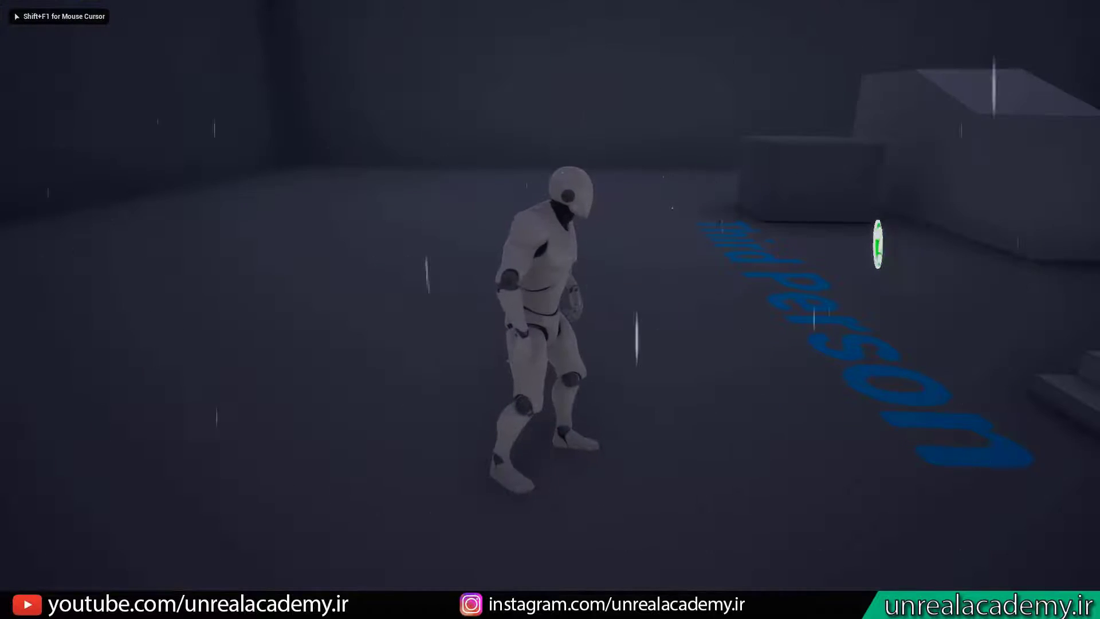
key("w")
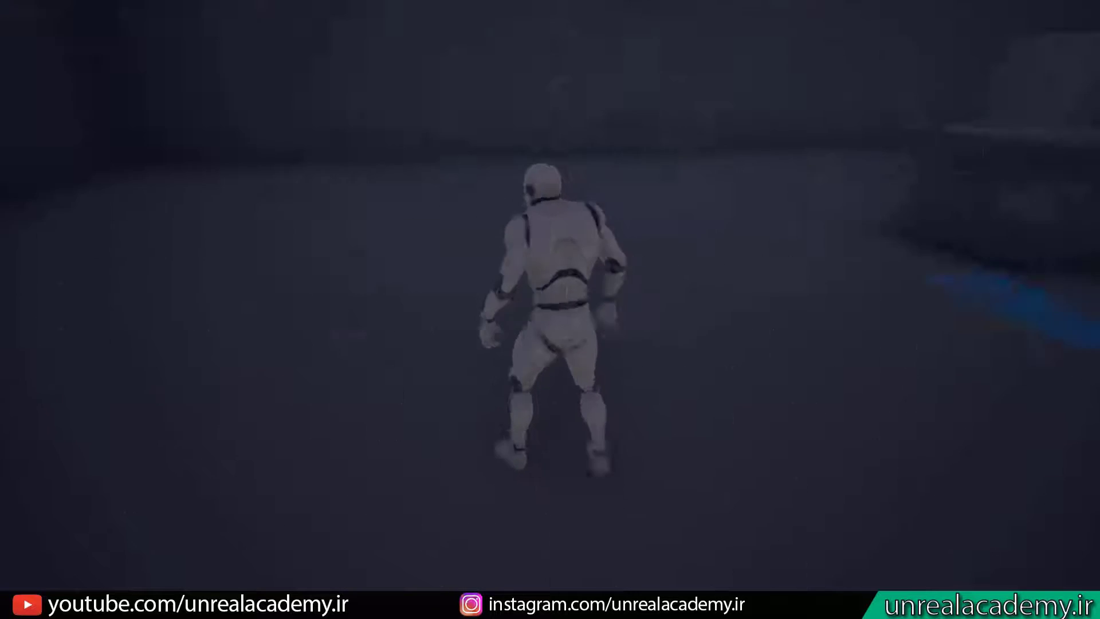
key("w")
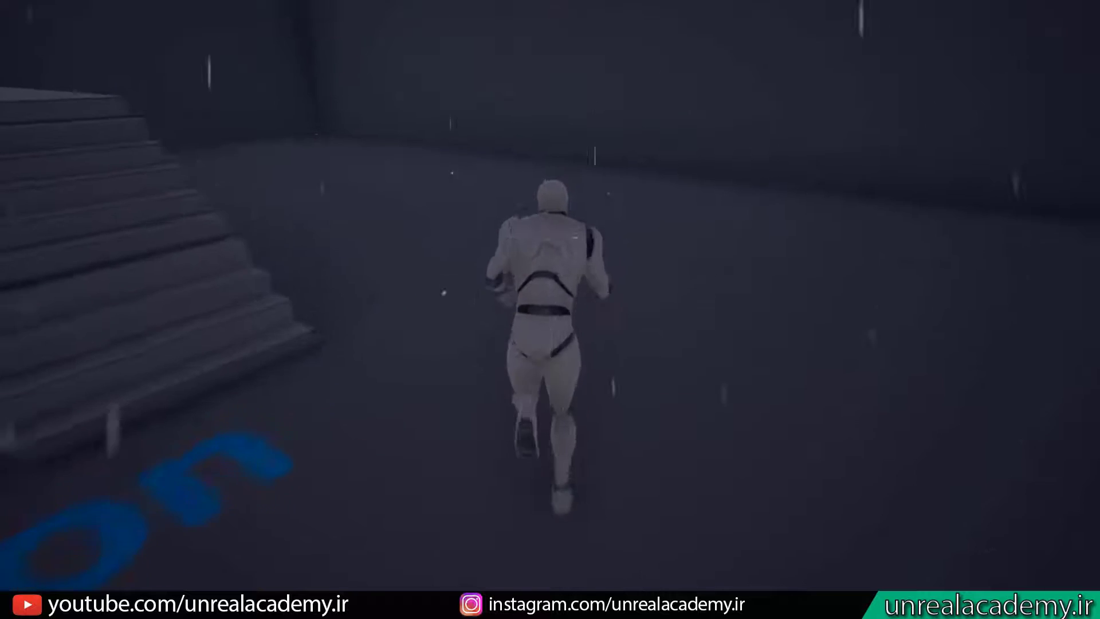
key("w")
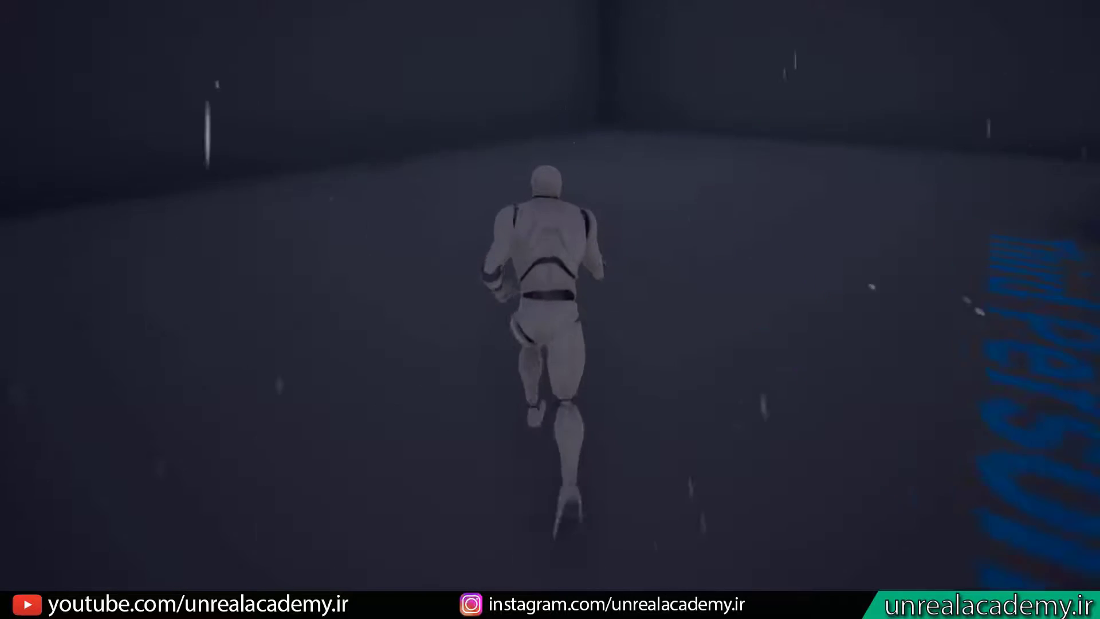
key("w")
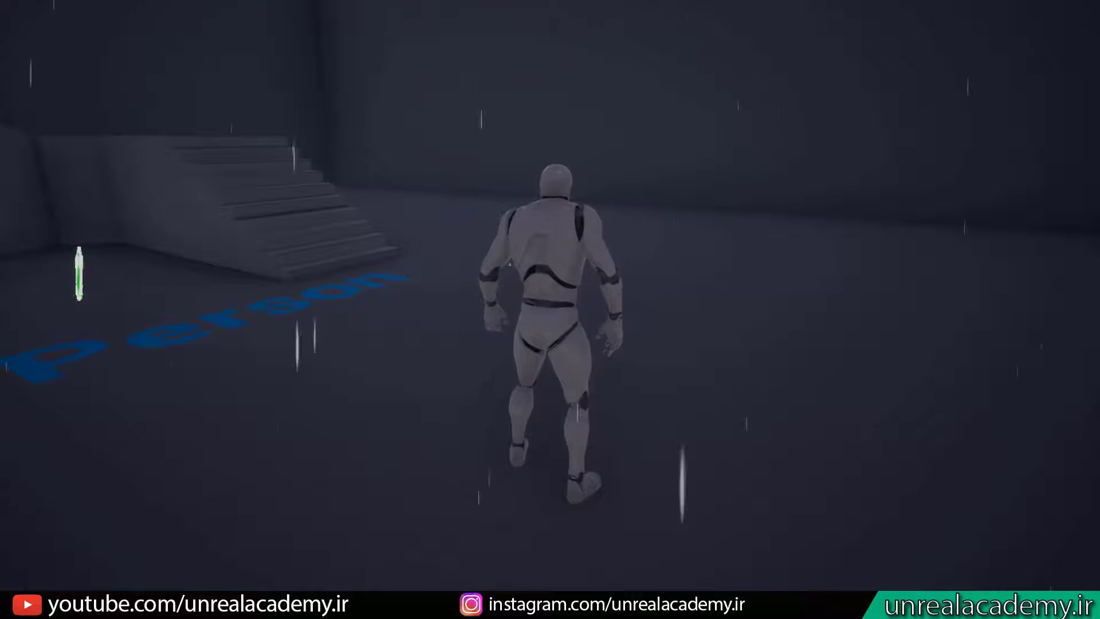
key("F8")
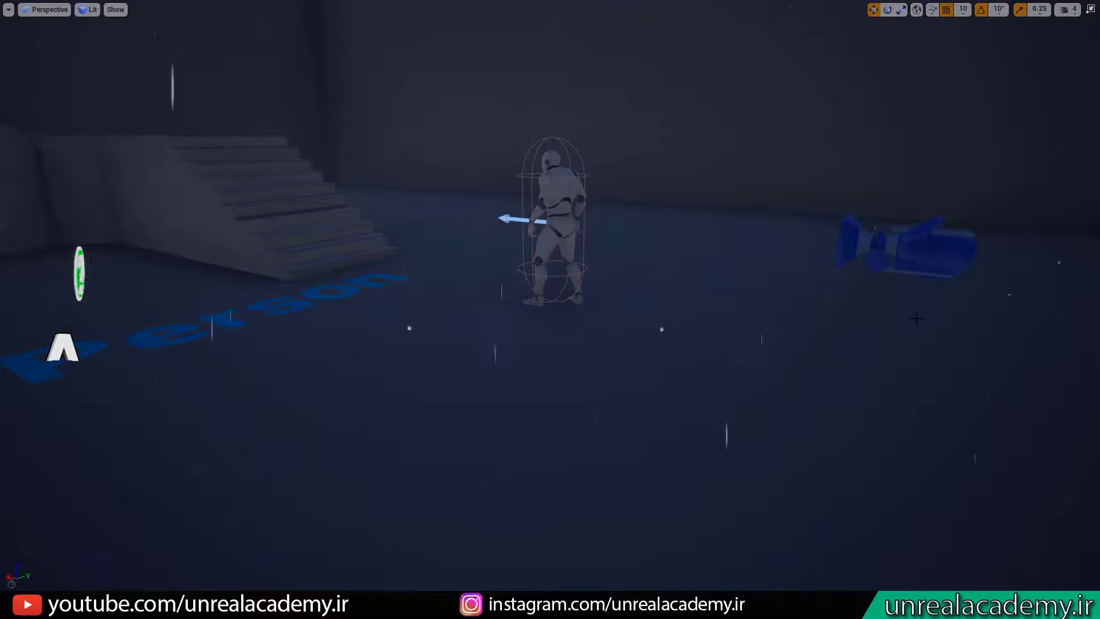